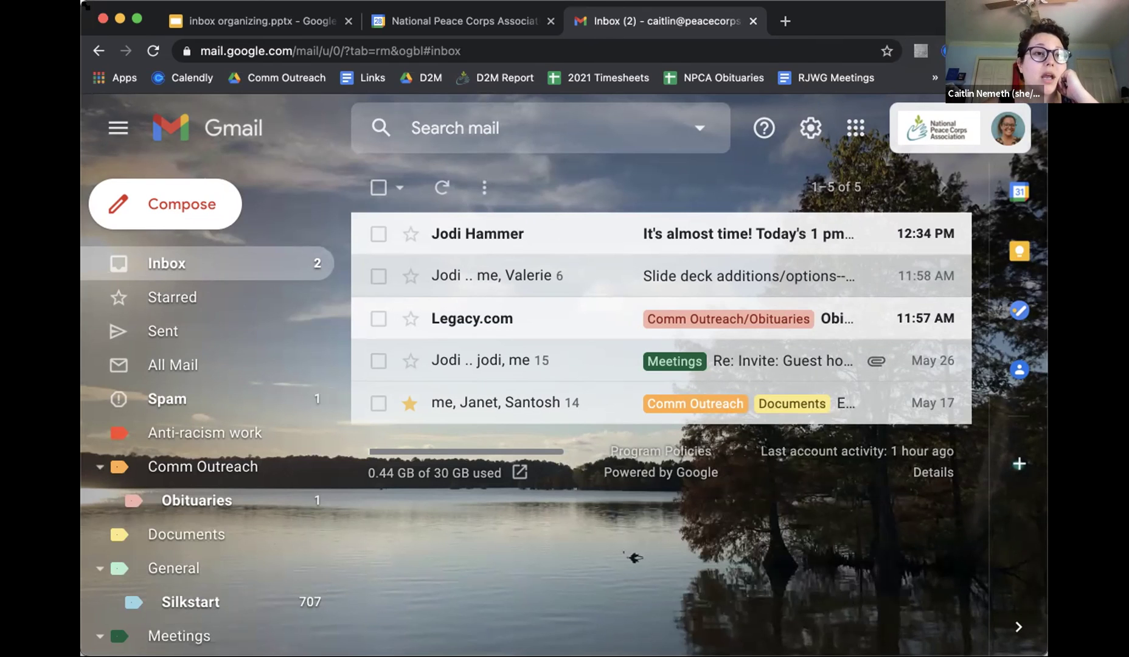
Delete the single spam conversation with 'Delete all spam messages now', then go back to the Inbox.
{"action": "left_click_drag", "start_coordinate": [85, 5], "coordinate": [25, 4]}
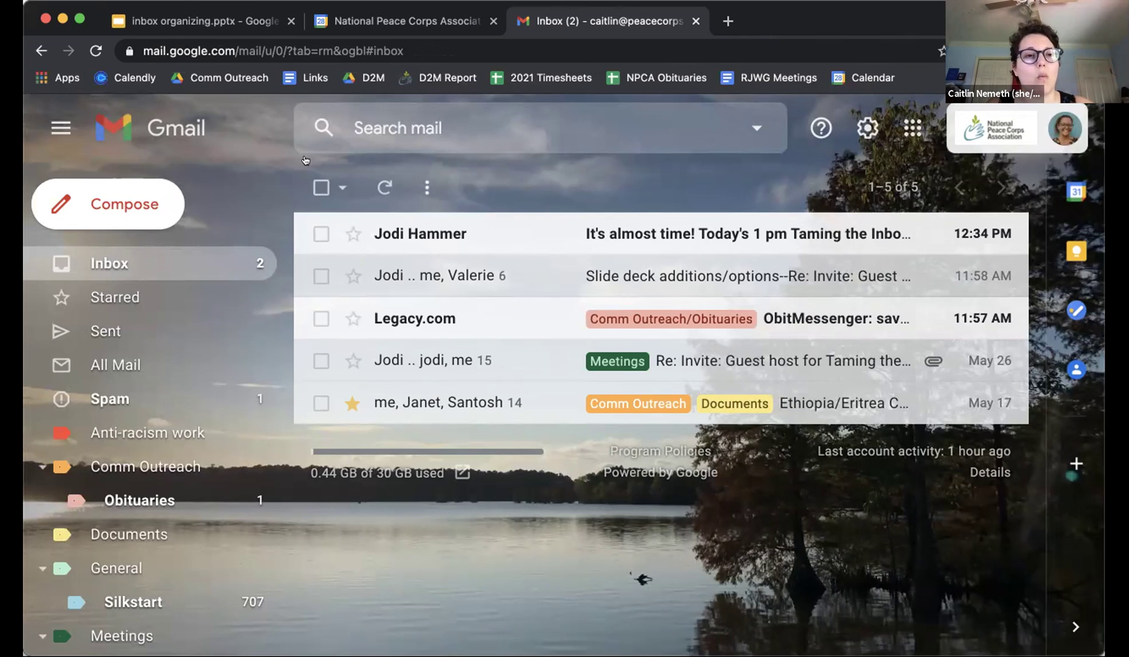
{"action": "left_click", "coordinate": [116, 396]}
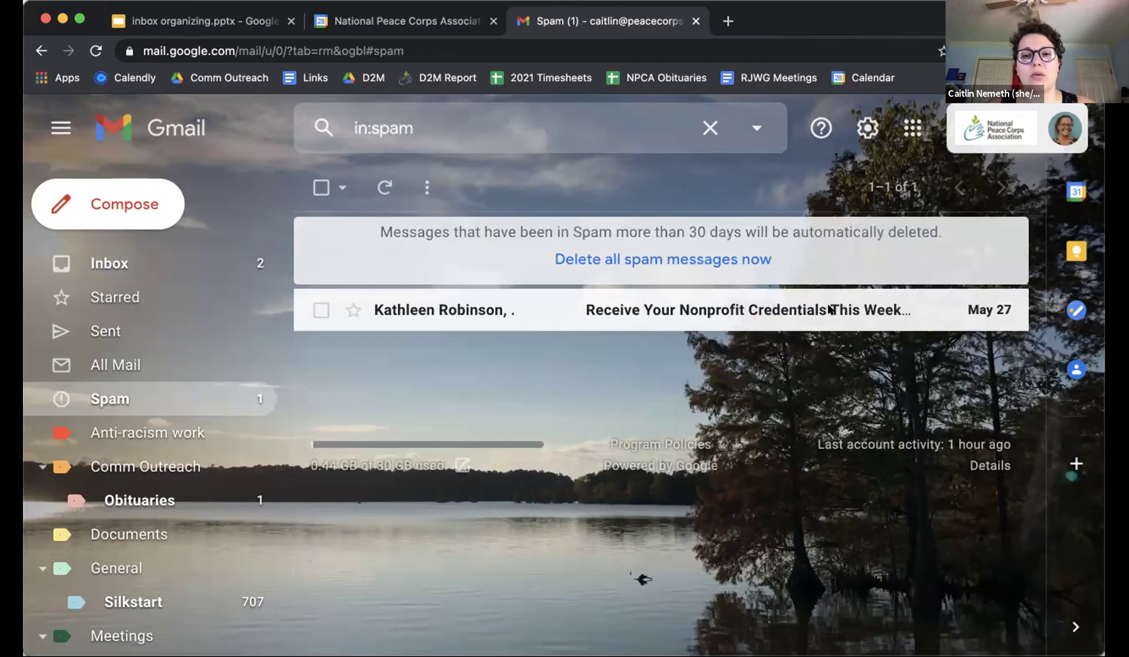
{"action": "left_click", "coordinate": [238, 263]}
{"action": "left_click", "coordinate": [243, 399]}
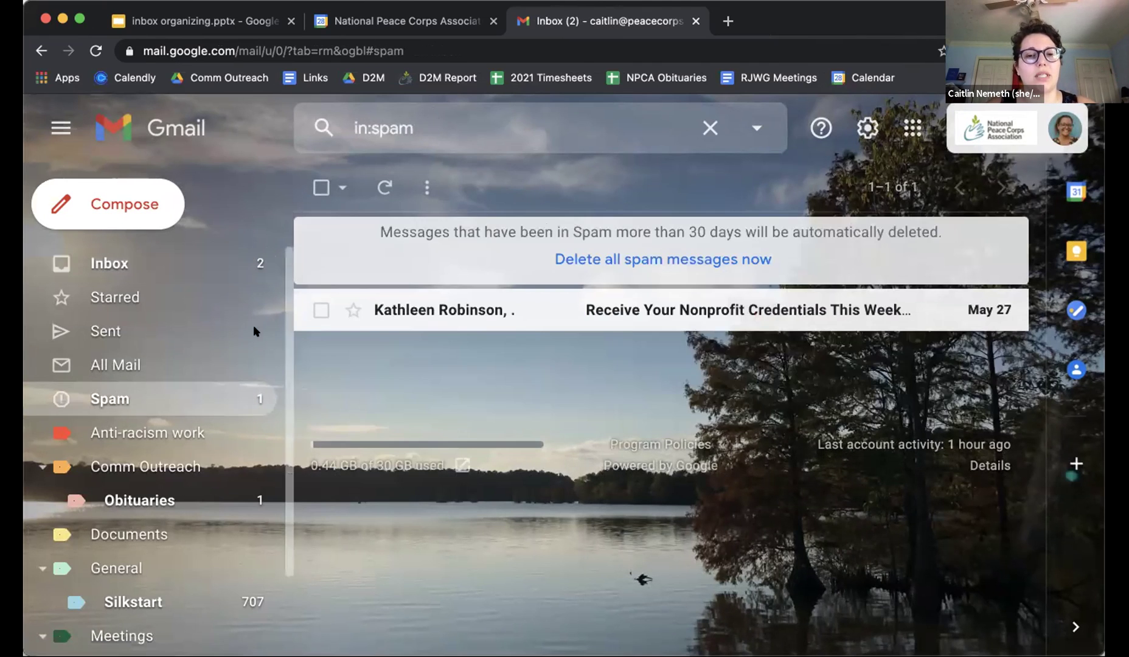
{"action": "left_click", "coordinate": [696, 258]}
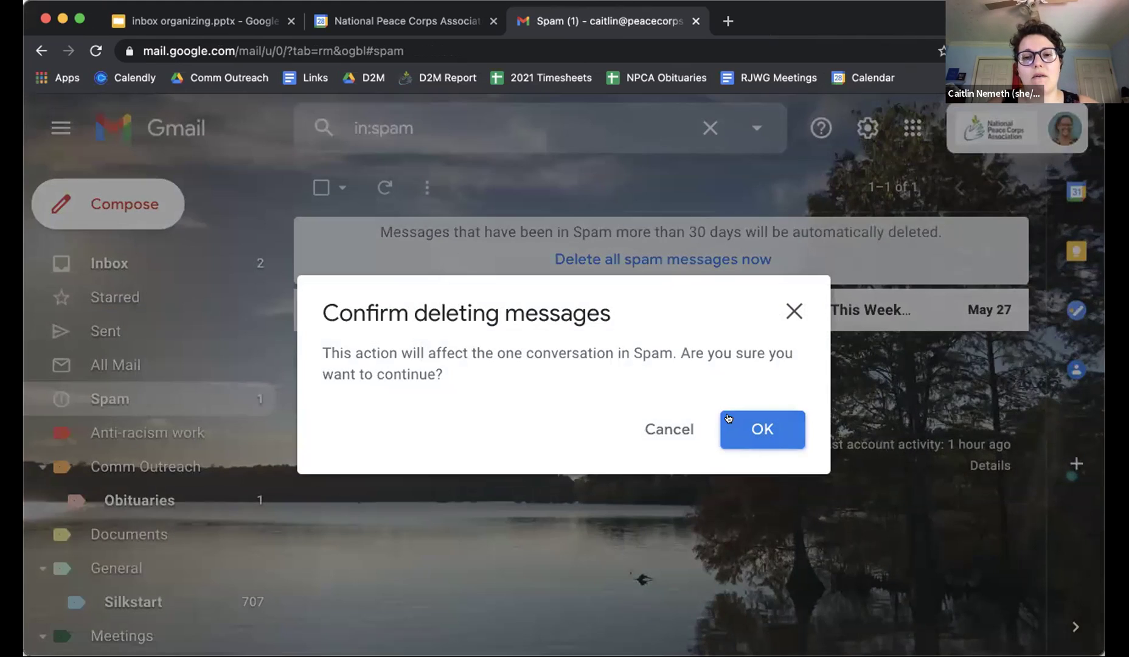
{"action": "left_click", "coordinate": [754, 429]}
{"action": "left_click", "coordinate": [110, 263]}
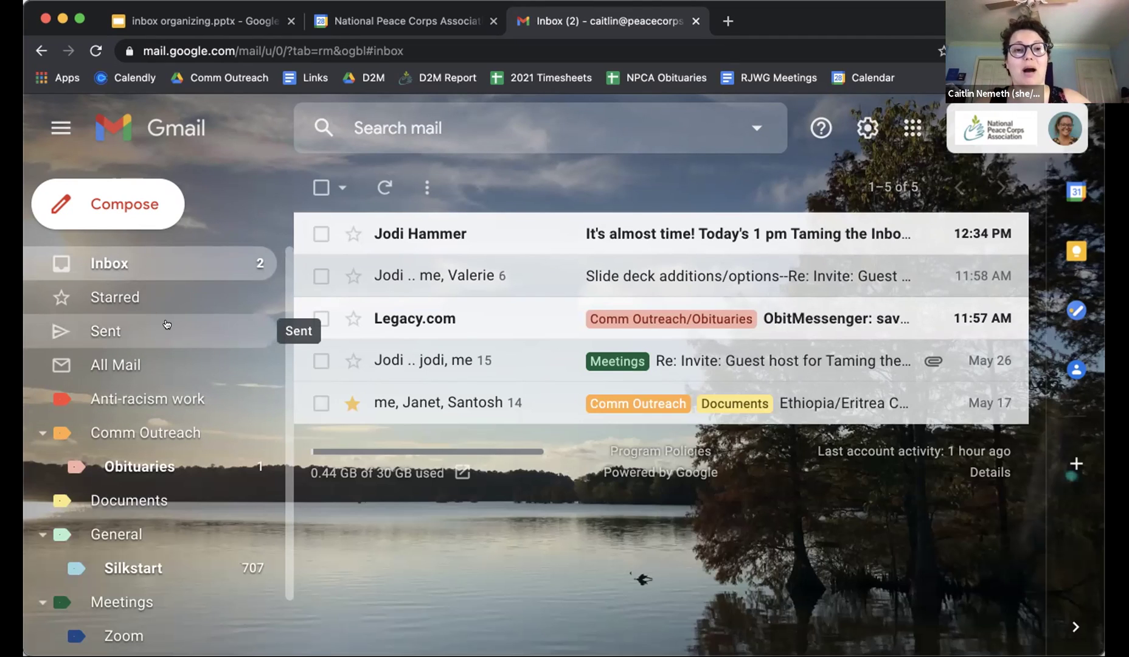
{"action": "left_click", "coordinate": [190, 565]}
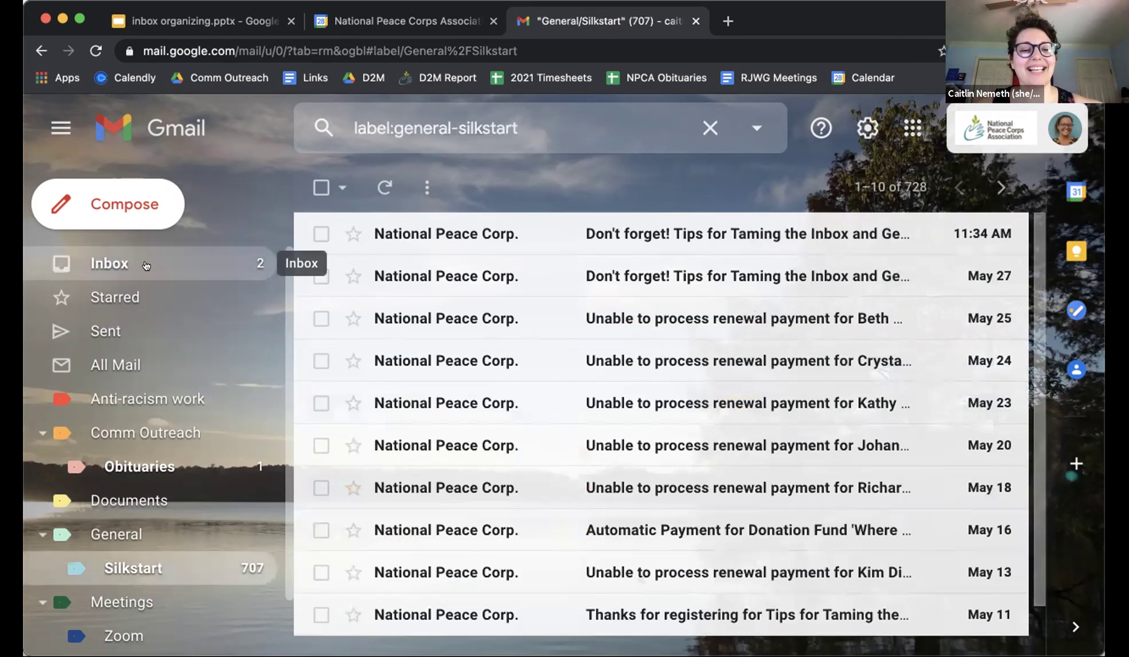
{"action": "left_click", "coordinate": [151, 264]}
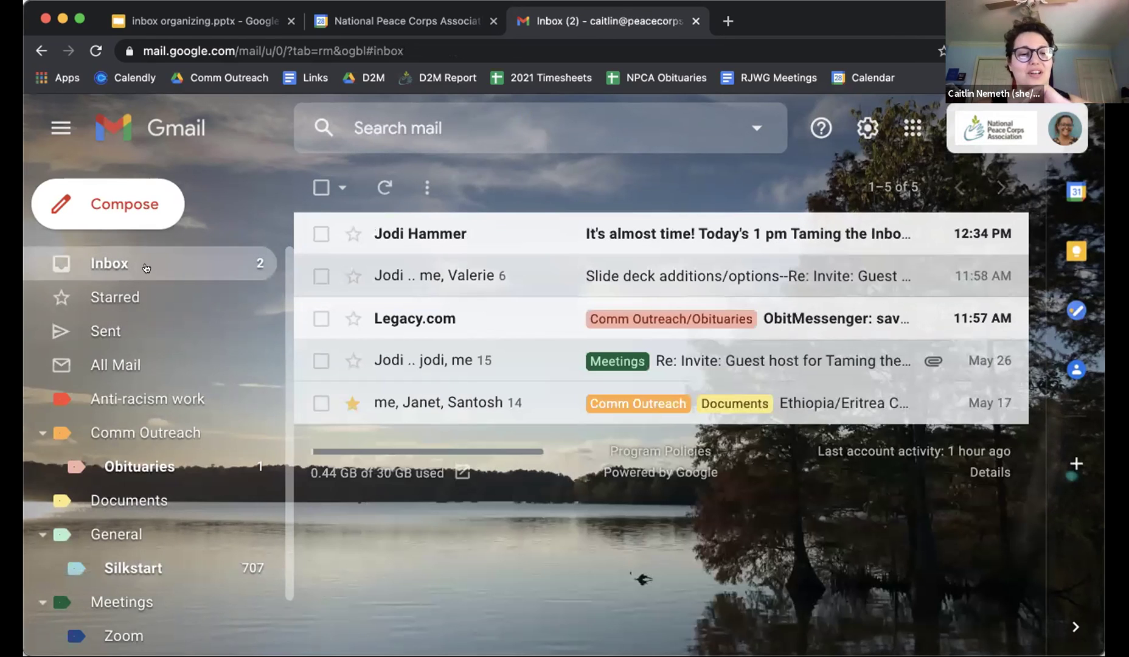
{"action": "scroll", "coordinate": [152, 396], "scroll_direction": "down", "scroll_amount": 2}
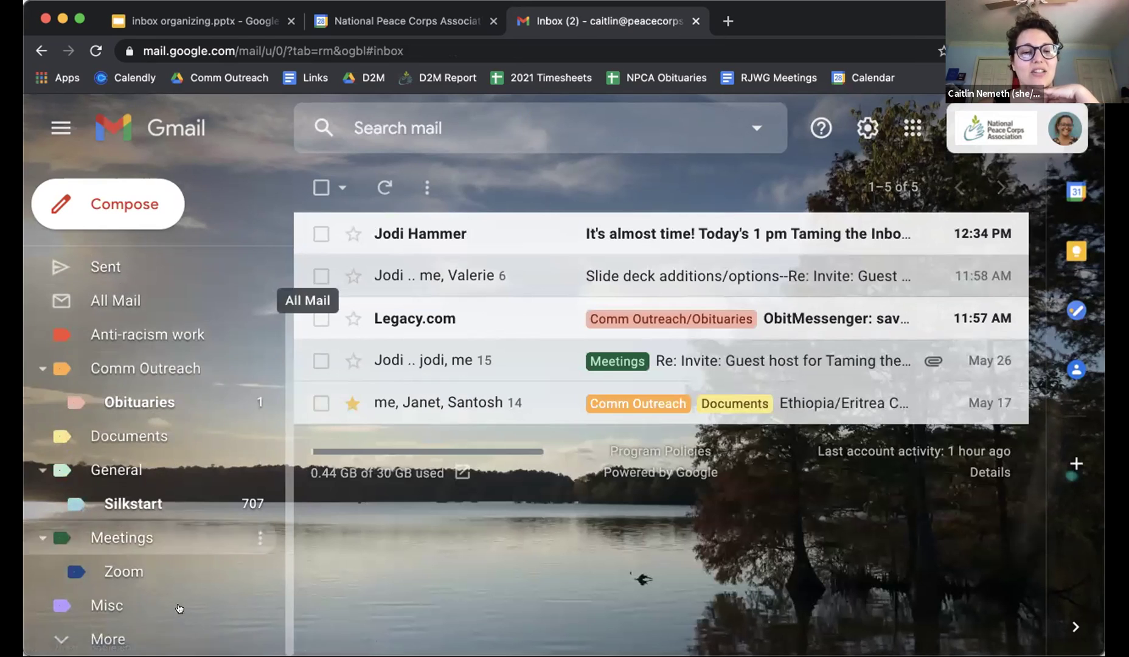
{"action": "scroll", "coordinate": [201, 325], "scroll_direction": "up", "scroll_amount": 1}
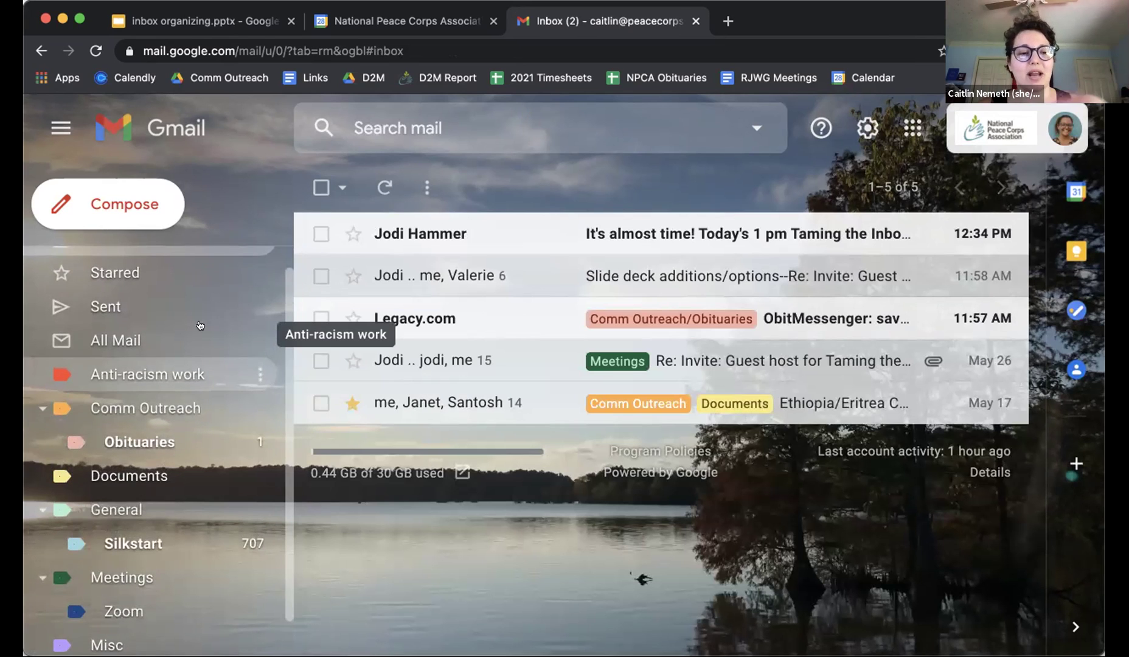
{"action": "scroll", "coordinate": [200, 325], "scroll_direction": "up", "scroll_amount": 1}
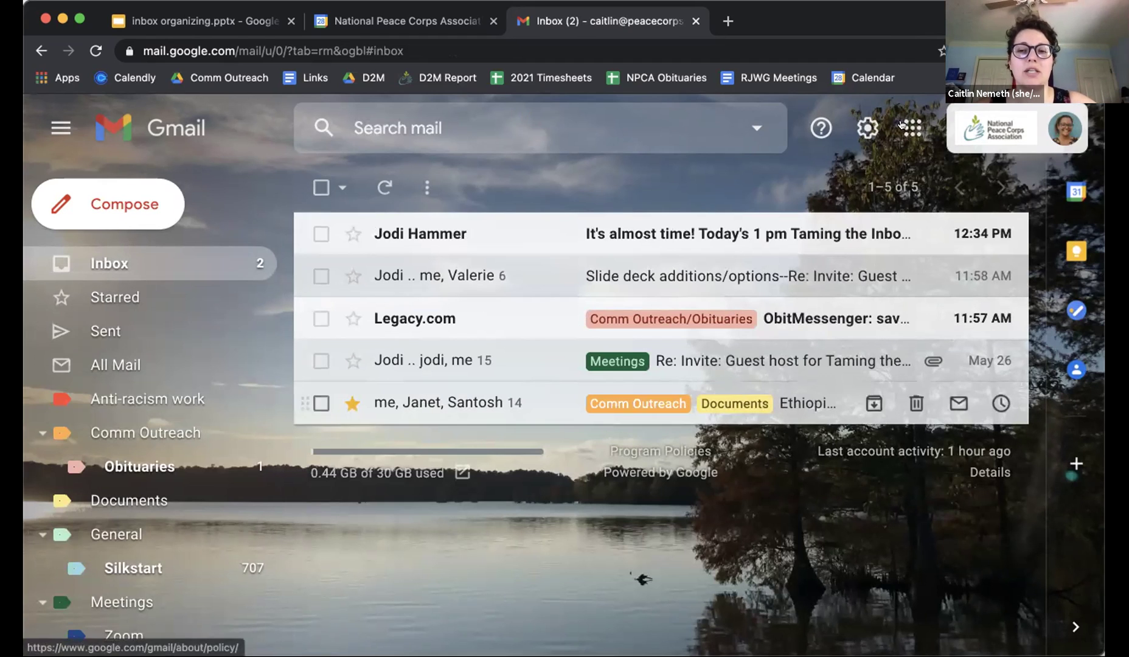
Start a new filter from Settings' Filters page, with the suggested colleague's address as From.
{"action": "left_click", "coordinate": [869, 127]}
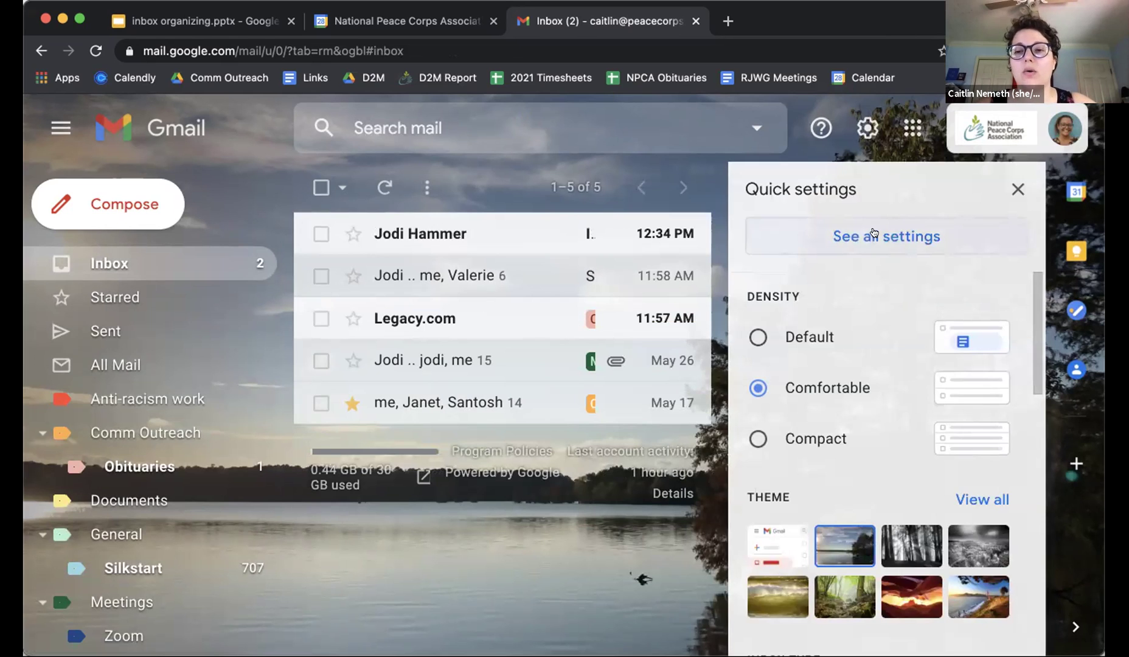
{"action": "left_click", "coordinate": [874, 234]}
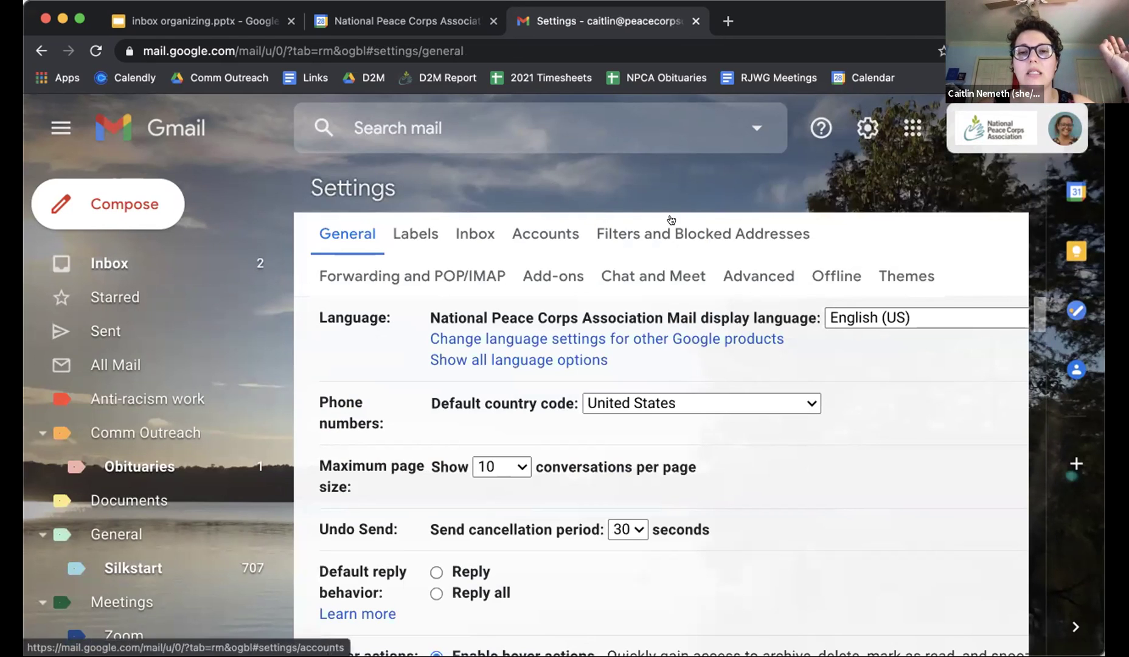
{"action": "left_click", "coordinate": [736, 233]}
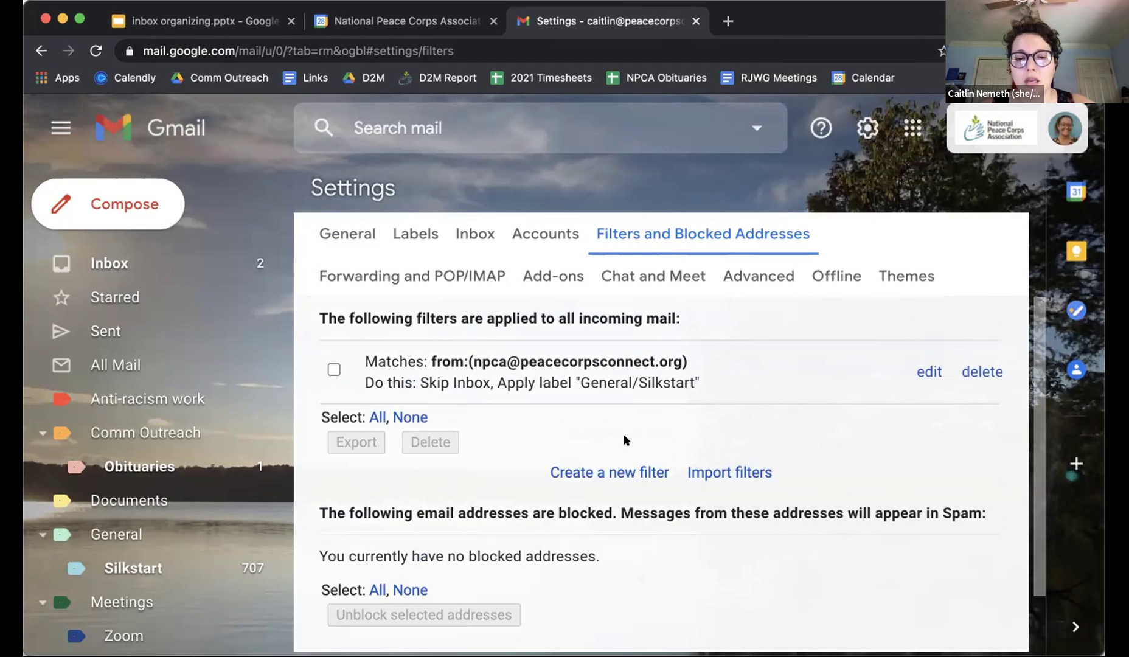
{"action": "left_click", "coordinate": [602, 469]}
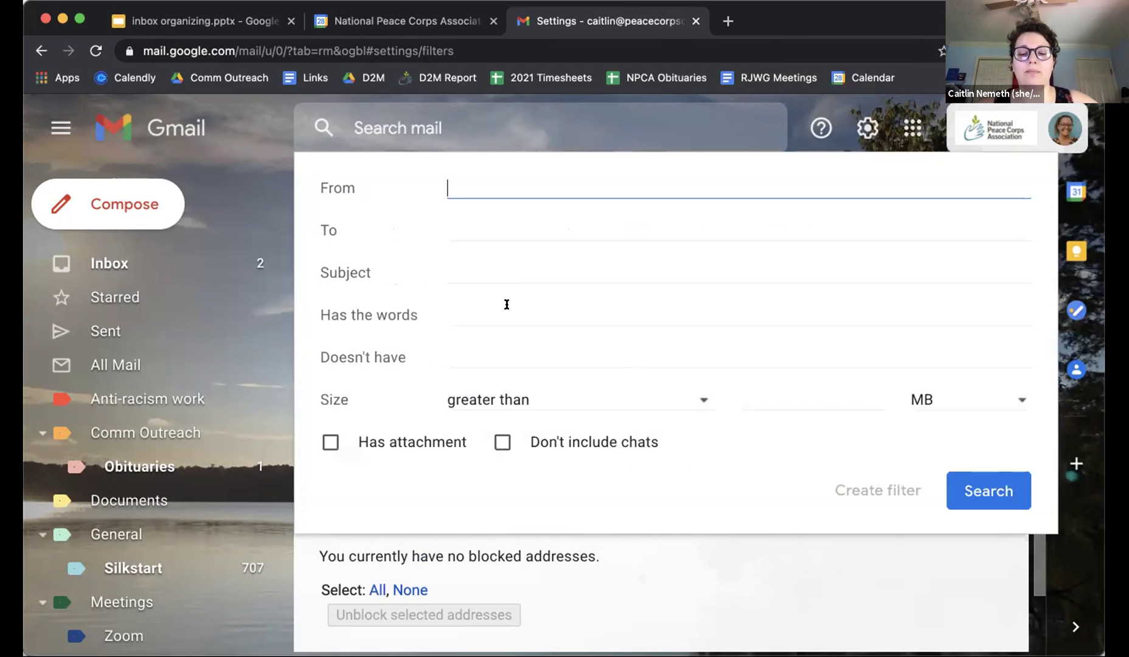
{"action": "type", "text": "mol"}
{"action": "left_click", "coordinate": [552, 229]}
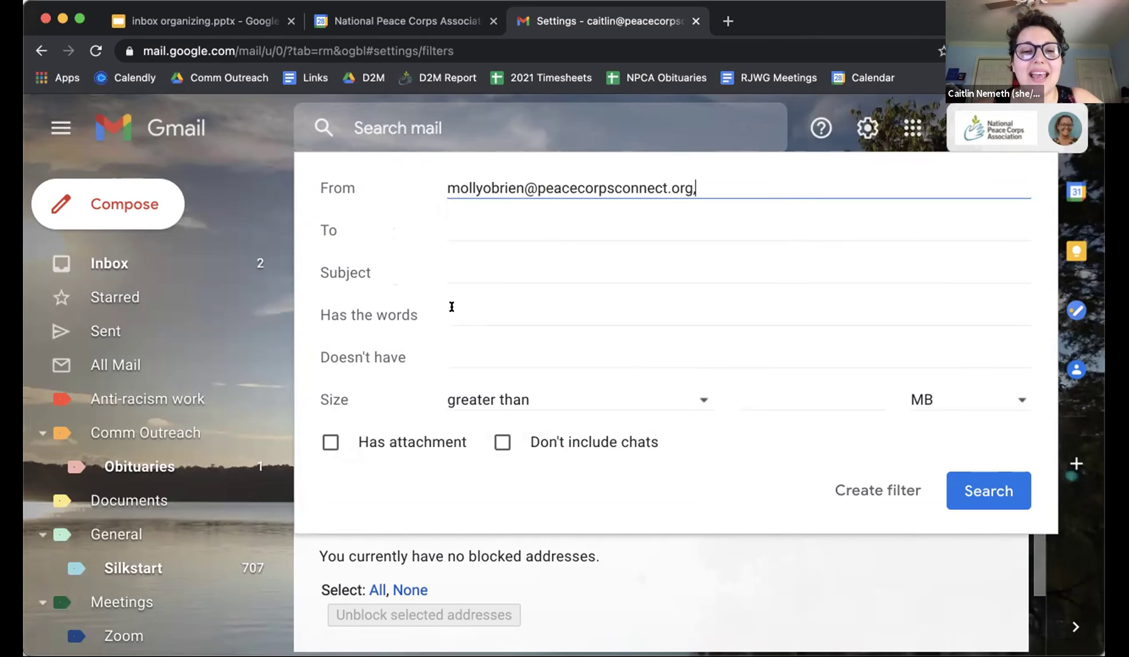
Set the filter's subject to PCCC, keep size at 'greater than', and create the filter.
{"action": "left_click", "coordinate": [474, 229]}
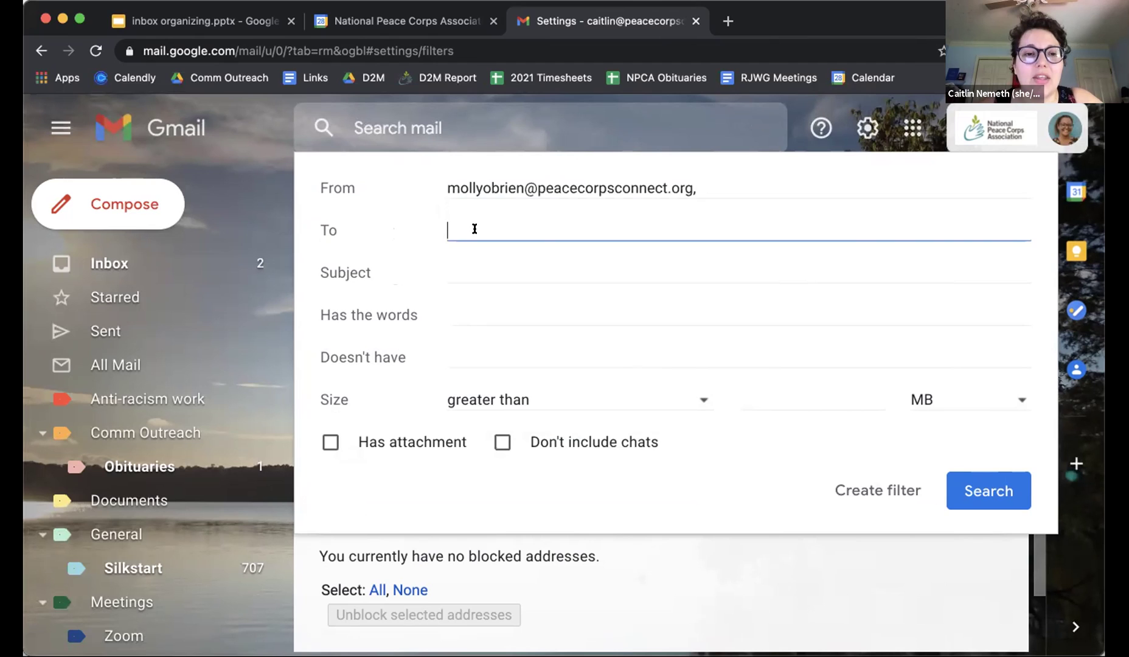
{"action": "left_click", "coordinate": [473, 277]}
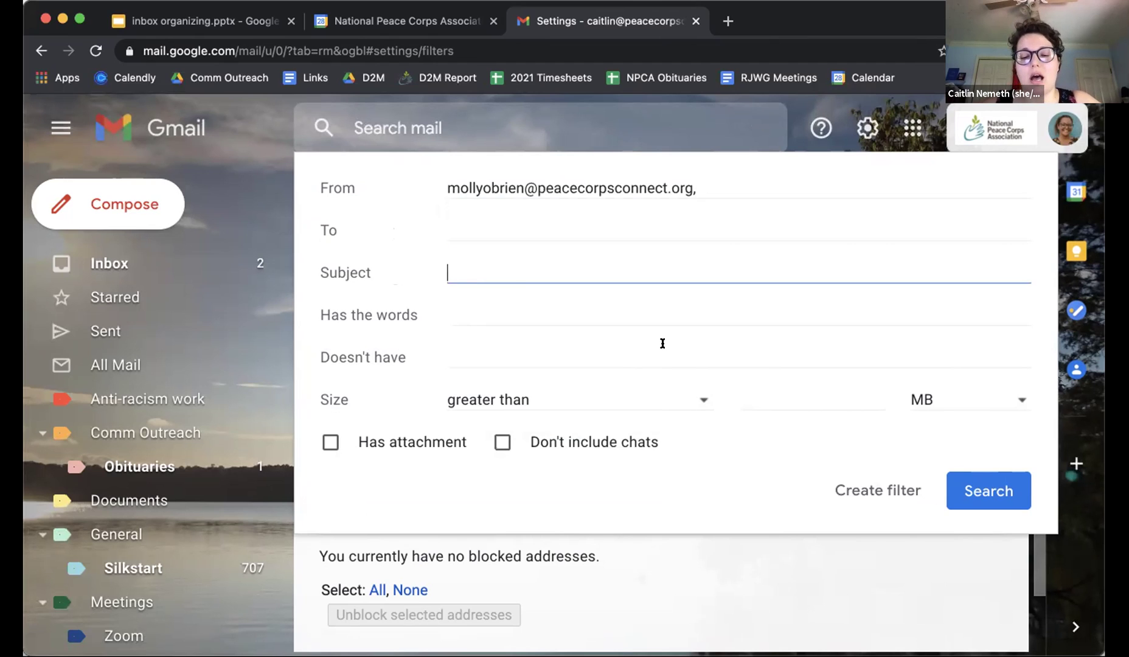
{"action": "type", "text": "community ou"}
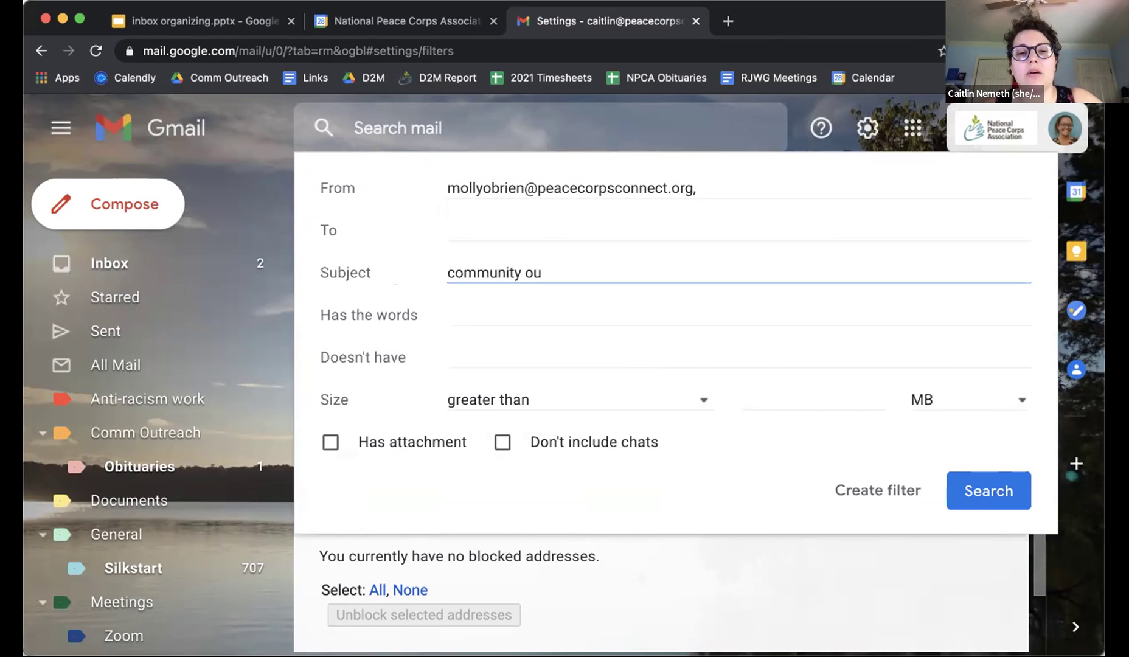
{"action": "key", "text": "super+a"}
{"action": "type", "text": "PCCC"}
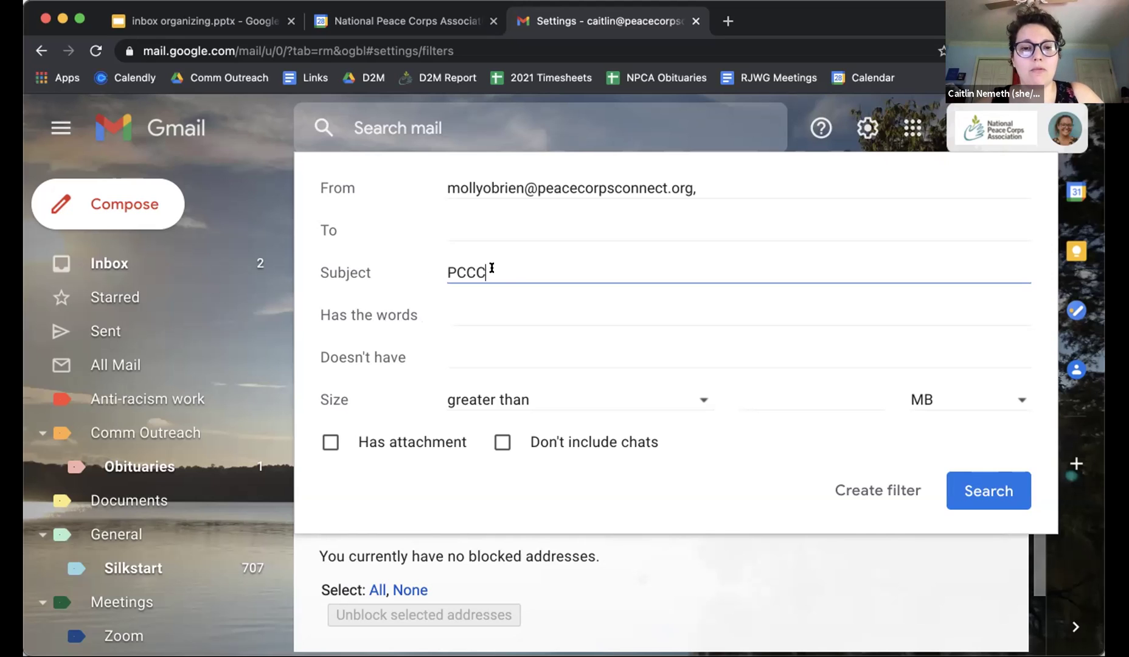
{"action": "left_click", "coordinate": [523, 403]}
{"action": "left_click", "coordinate": [603, 406]}
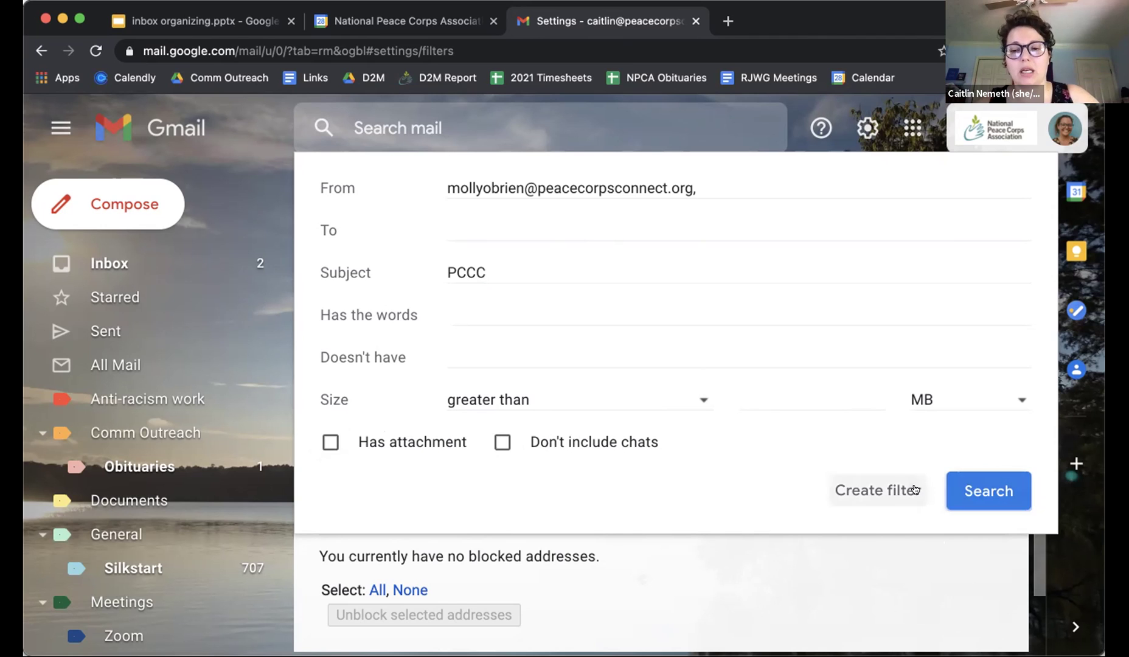
{"action": "left_click", "coordinate": [887, 497]}
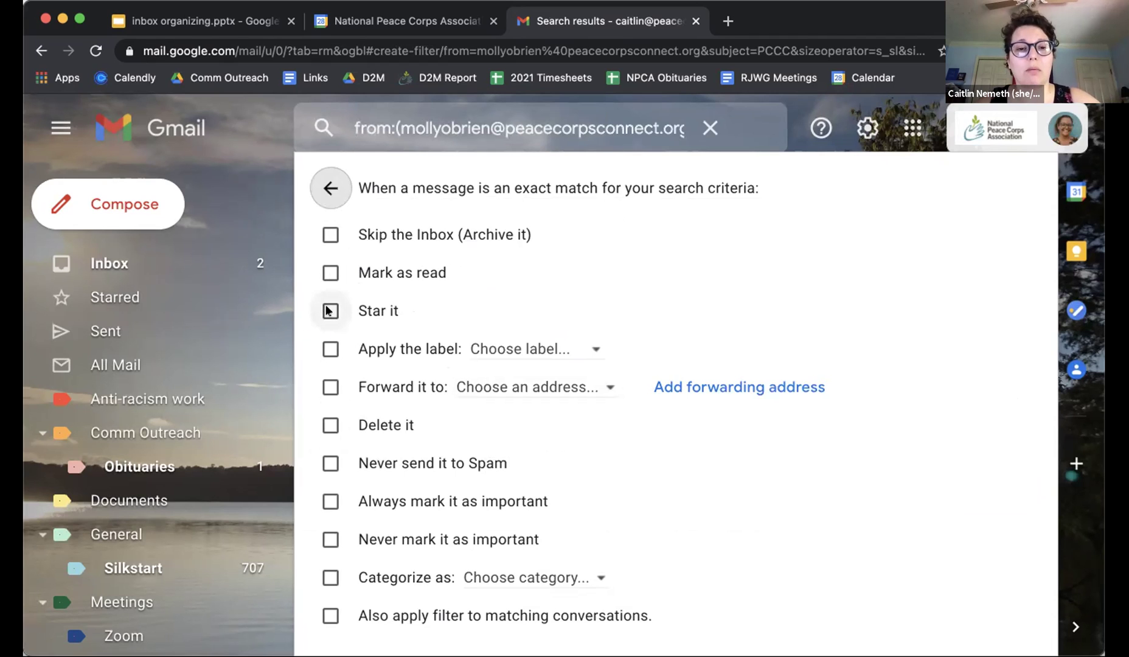
Tick 'Apply the label' and pick Comm Outreach from the label dropdown.
{"action": "left_click", "coordinate": [330, 347]}
{"action": "left_click", "coordinate": [557, 349]}
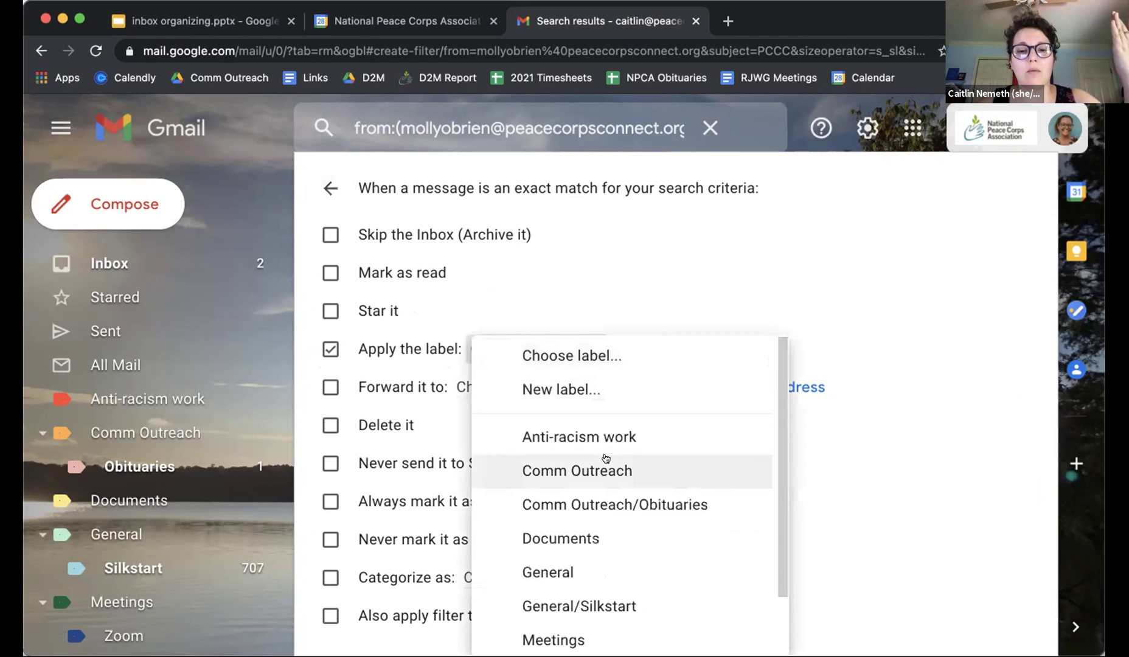
{"action": "scroll", "coordinate": [605, 458], "scroll_direction": "down", "scroll_amount": 1}
{"action": "left_click", "coordinate": [620, 412]}
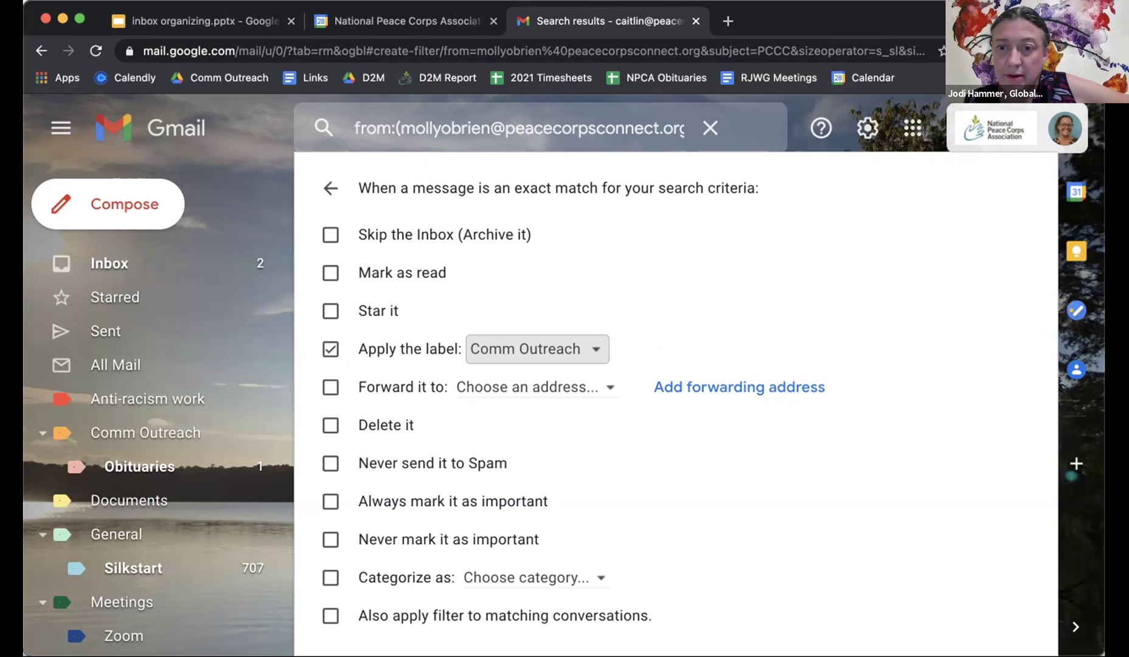
{"action": "left_click", "coordinate": [892, 454]}
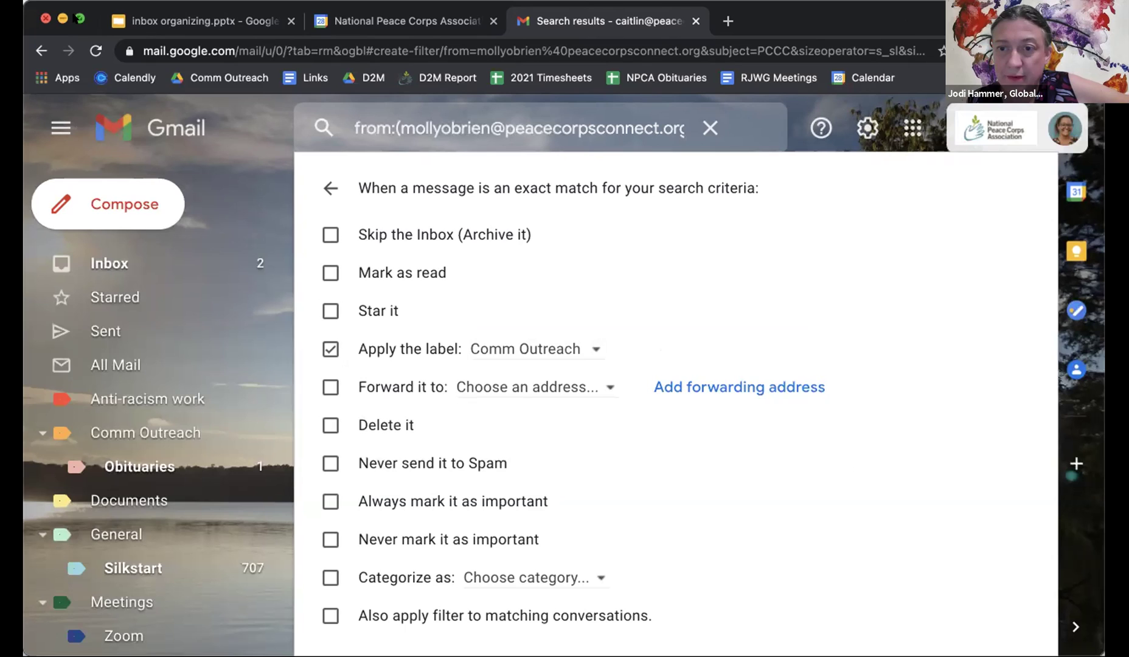
{"action": "mouse_move", "coordinate": [78, 18]}
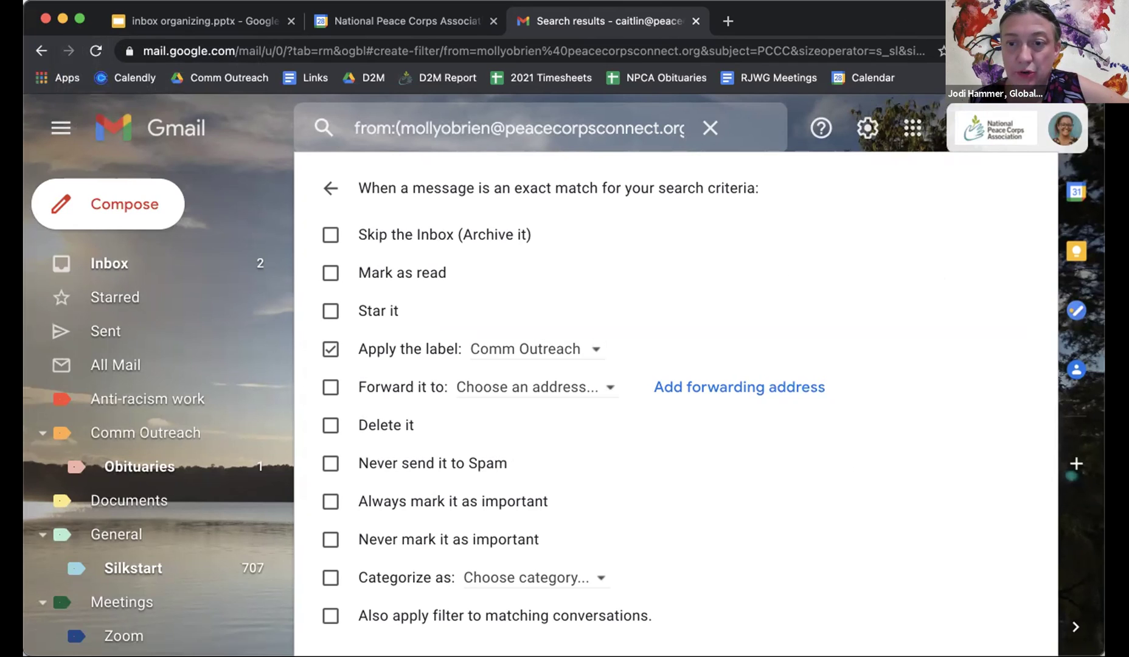
Dismiss the Chrome profiles menu covering the Gmail window.
{"action": "left_click", "coordinate": [122, 5]}
{"action": "left_click", "coordinate": [389, 1]}
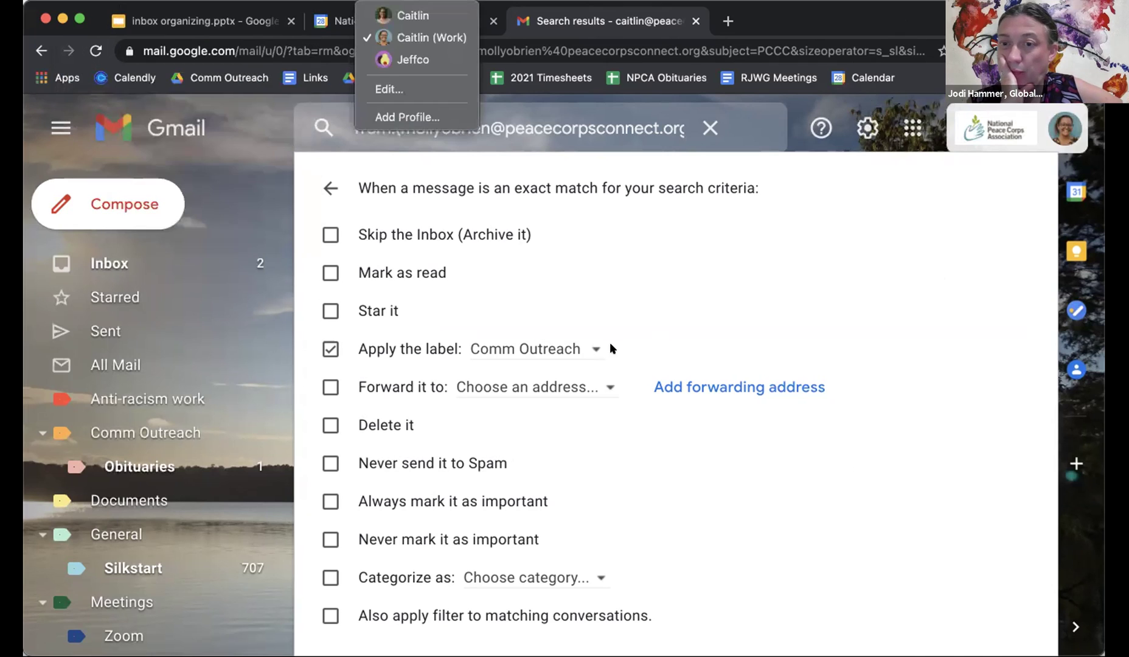
{"action": "left_click", "coordinate": [648, 306]}
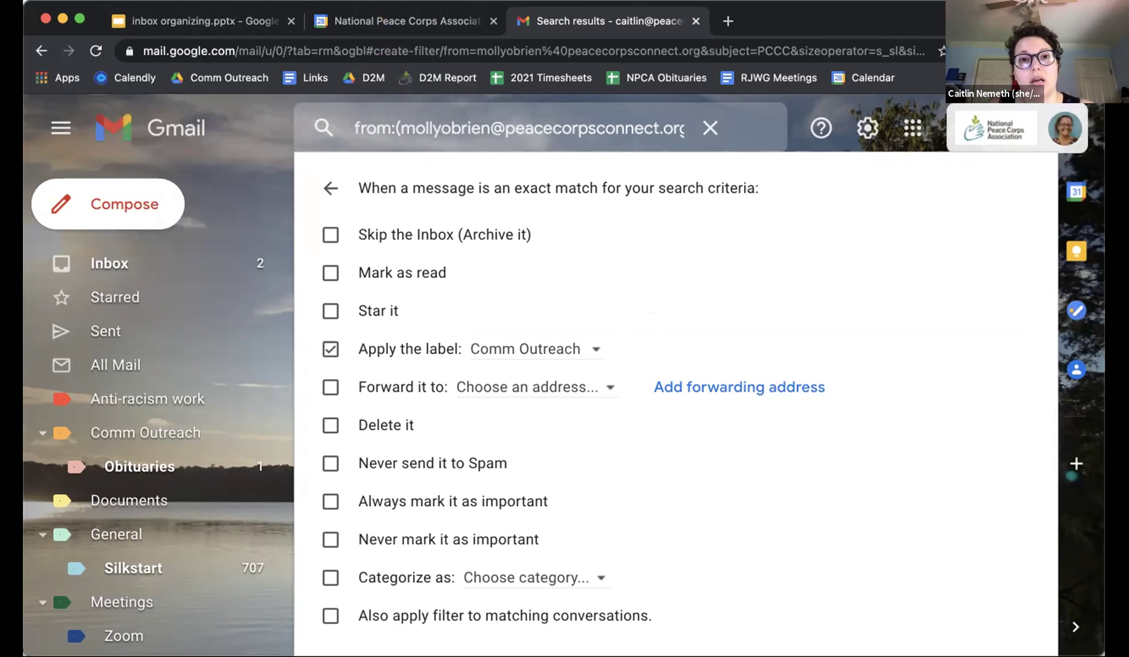
Open See all settings from the gear and look through the General settings page.
{"action": "left_click", "coordinate": [865, 131]}
{"action": "left_click", "coordinate": [844, 239]}
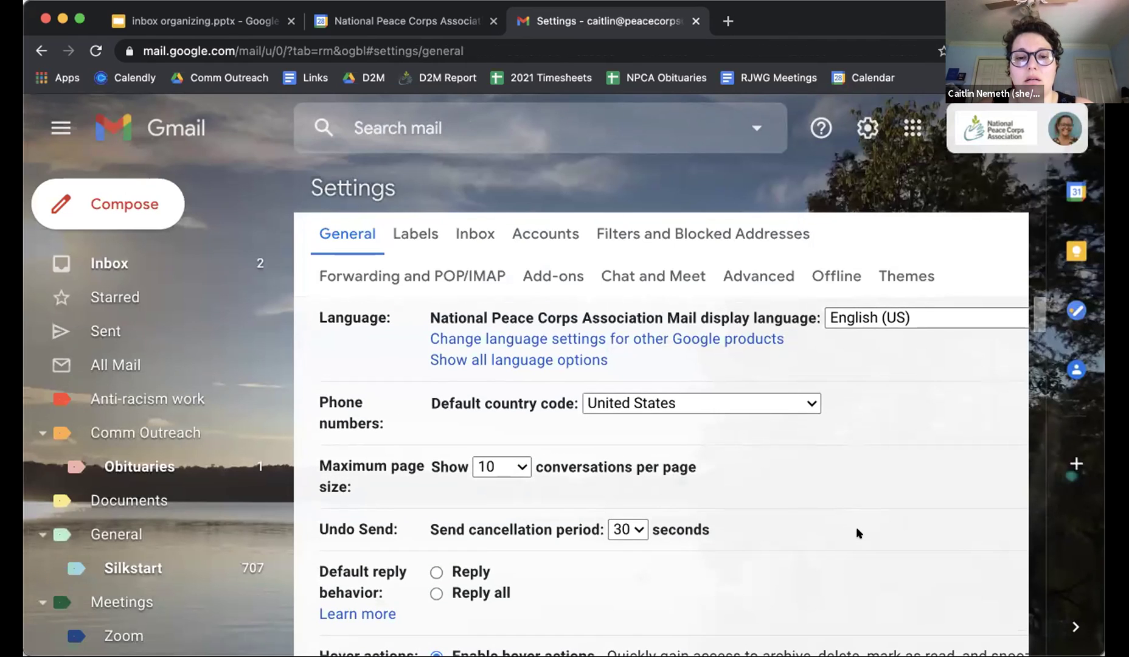
{"action": "scroll", "coordinate": [857, 533], "scroll_direction": "down", "scroll_amount": 5}
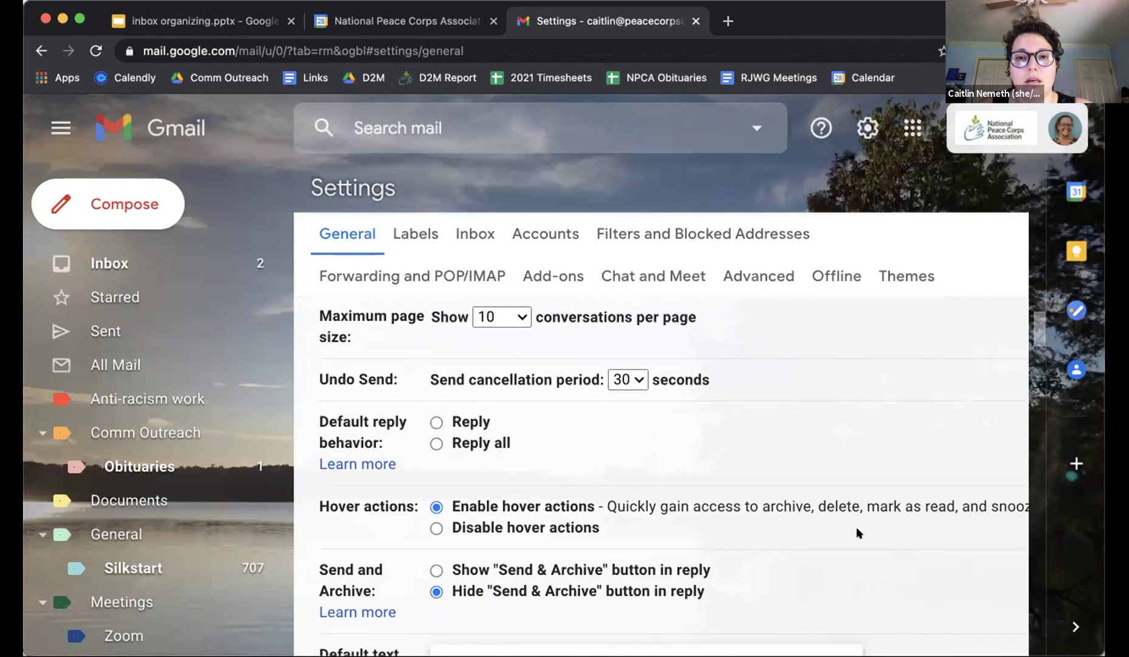
{"action": "scroll", "coordinate": [856, 533], "scroll_direction": "down", "scroll_amount": 1}
{"action": "scroll", "coordinate": [864, 440], "scroll_direction": "down", "scroll_amount": 5}
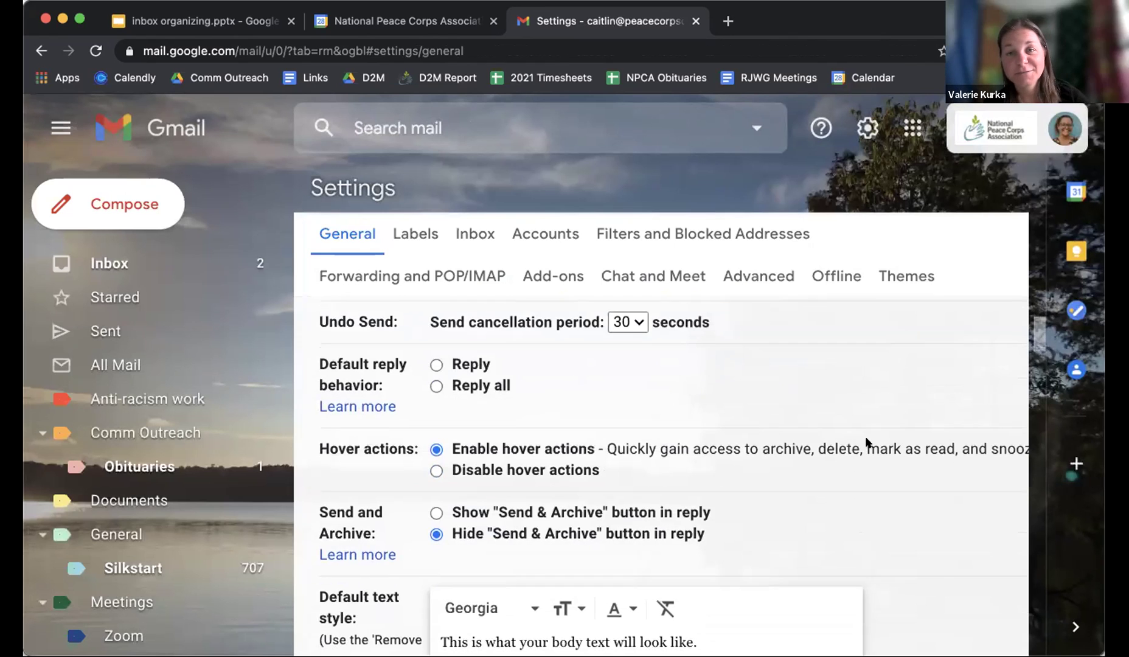
{"action": "scroll", "coordinate": [865, 438], "scroll_direction": "down", "scroll_amount": 2}
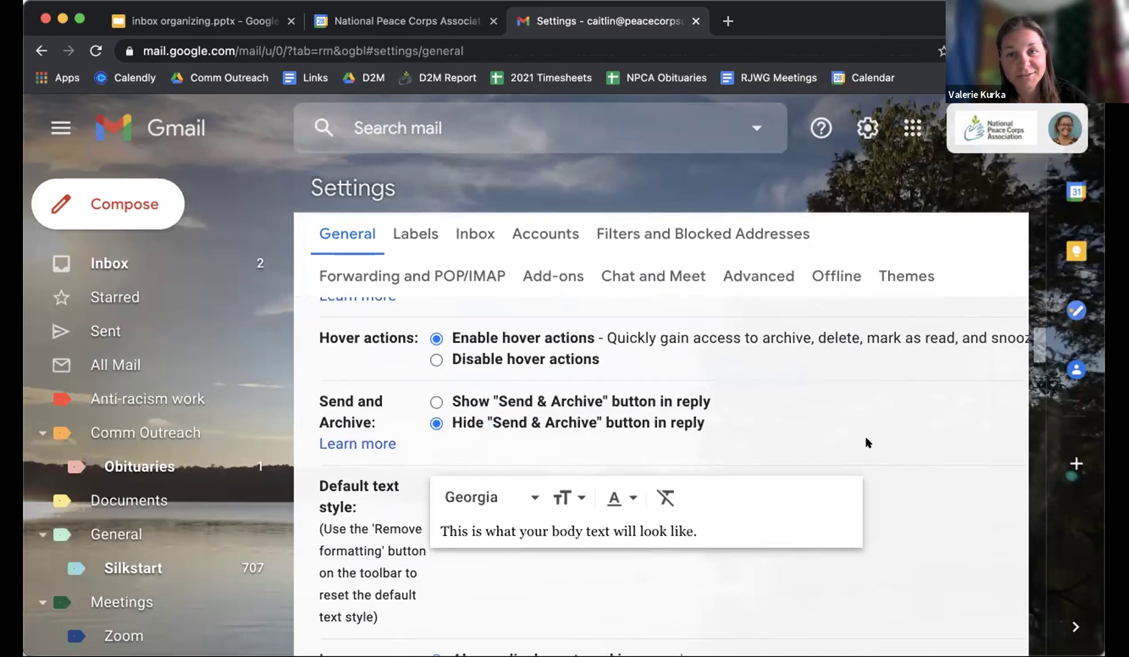
{"action": "scroll", "coordinate": [865, 436], "scroll_direction": "down", "scroll_amount": 4}
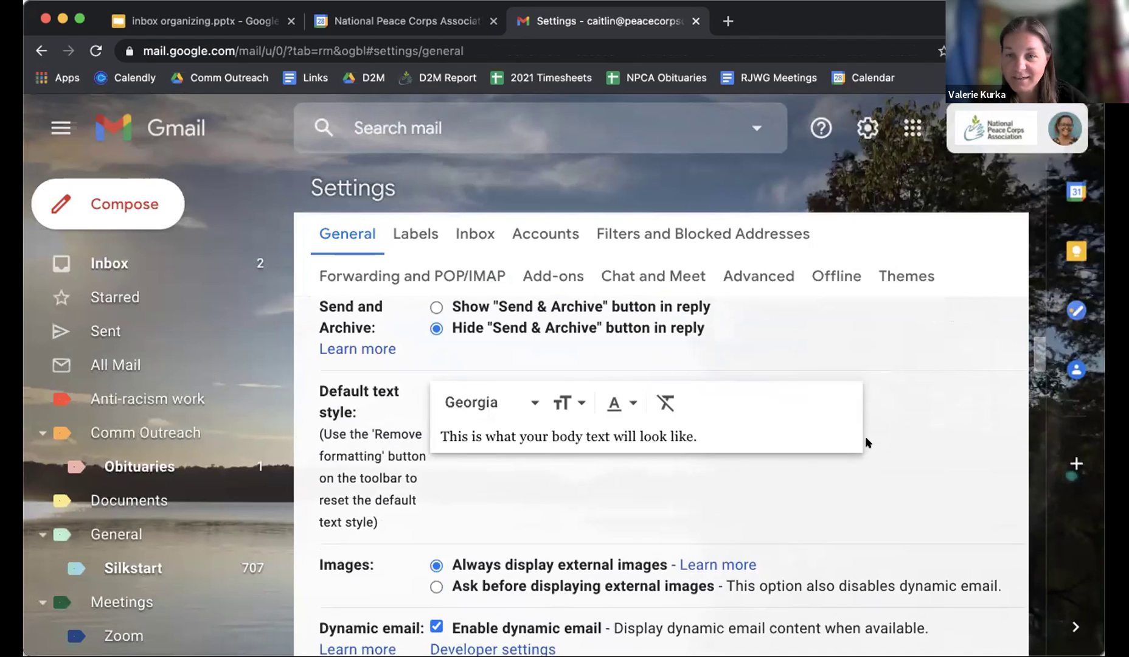
{"action": "scroll", "coordinate": [866, 439], "scroll_direction": "up", "scroll_amount": 10}
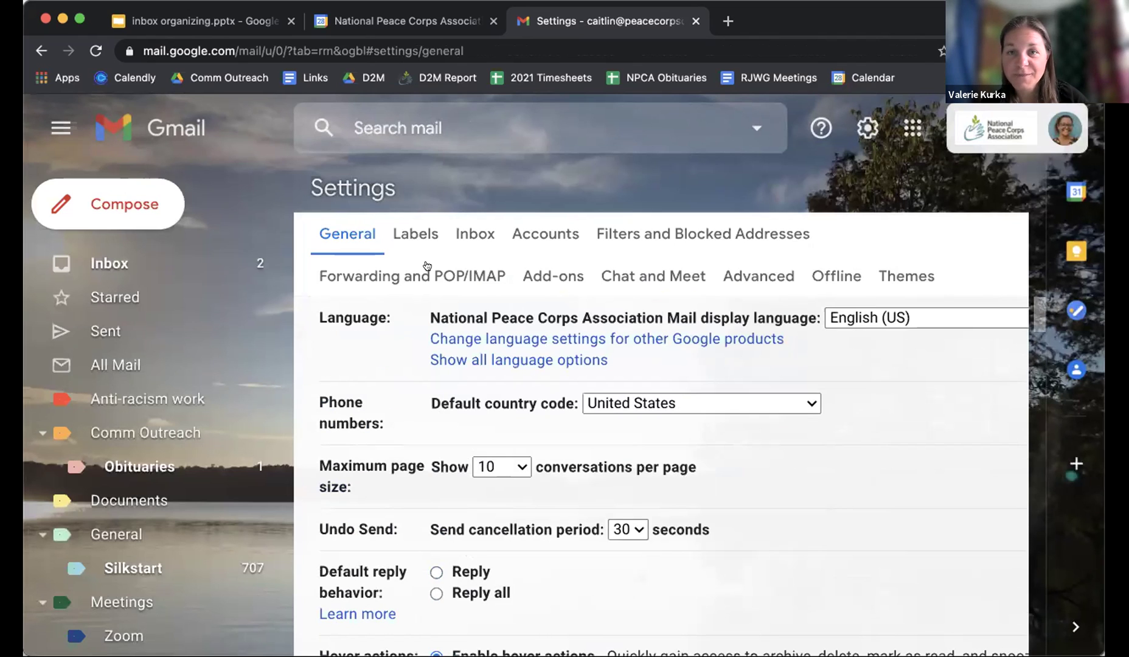
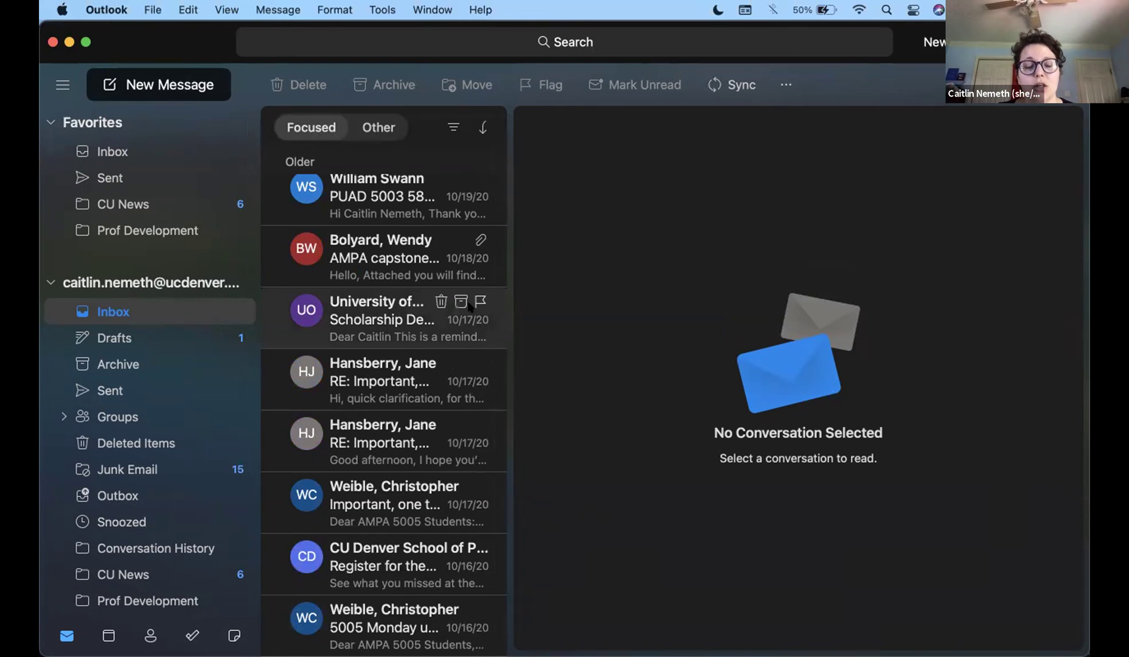
Scroll the shared Outlook inbox down to the older October messages.
{"action": "scroll", "coordinate": [470, 306], "scroll_direction": "down", "scroll_amount": 20}
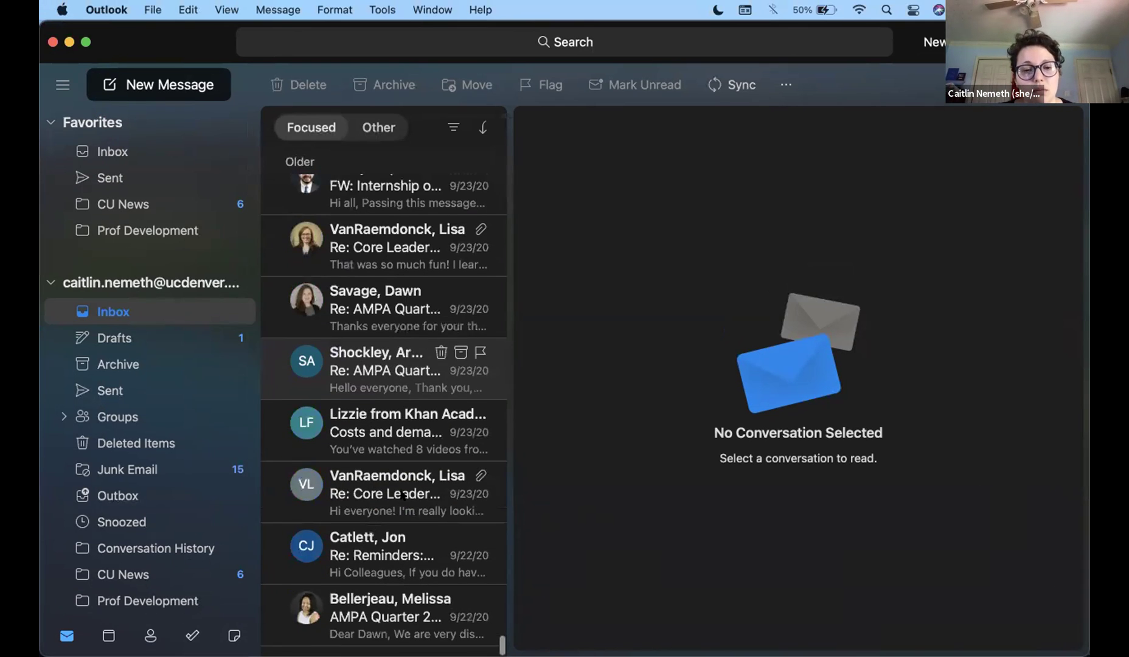
Open the CU News folder and read the visiting music professor newsletter.
{"action": "scroll", "coordinate": [403, 496], "scroll_direction": "down", "scroll_amount": 20}
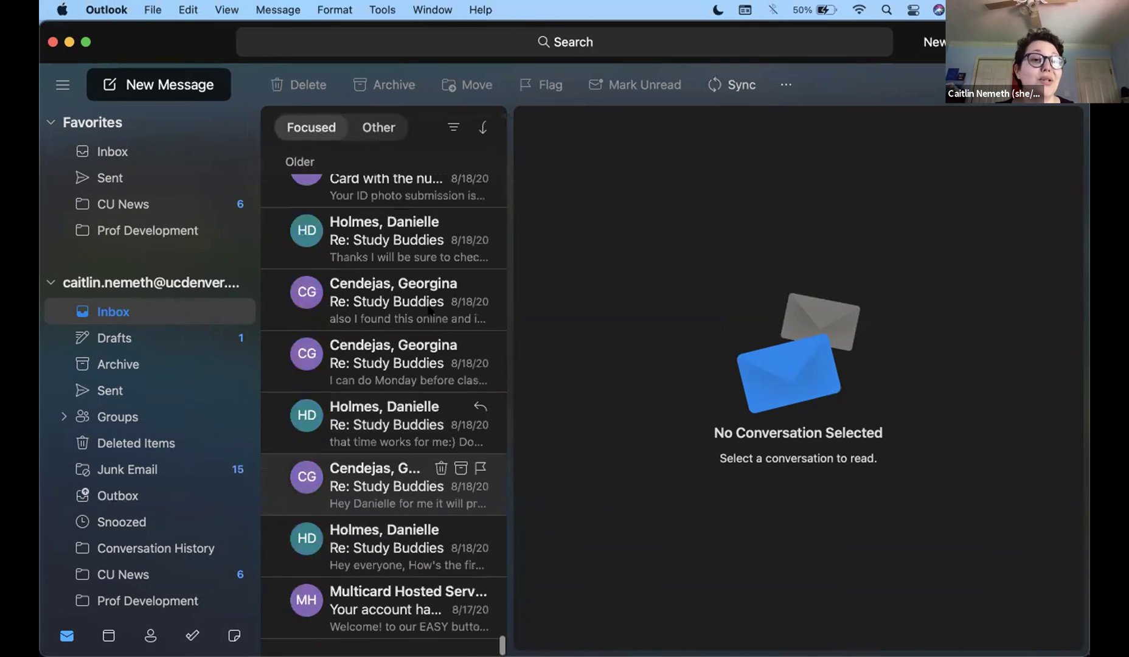
{"action": "left_click", "coordinate": [136, 204]}
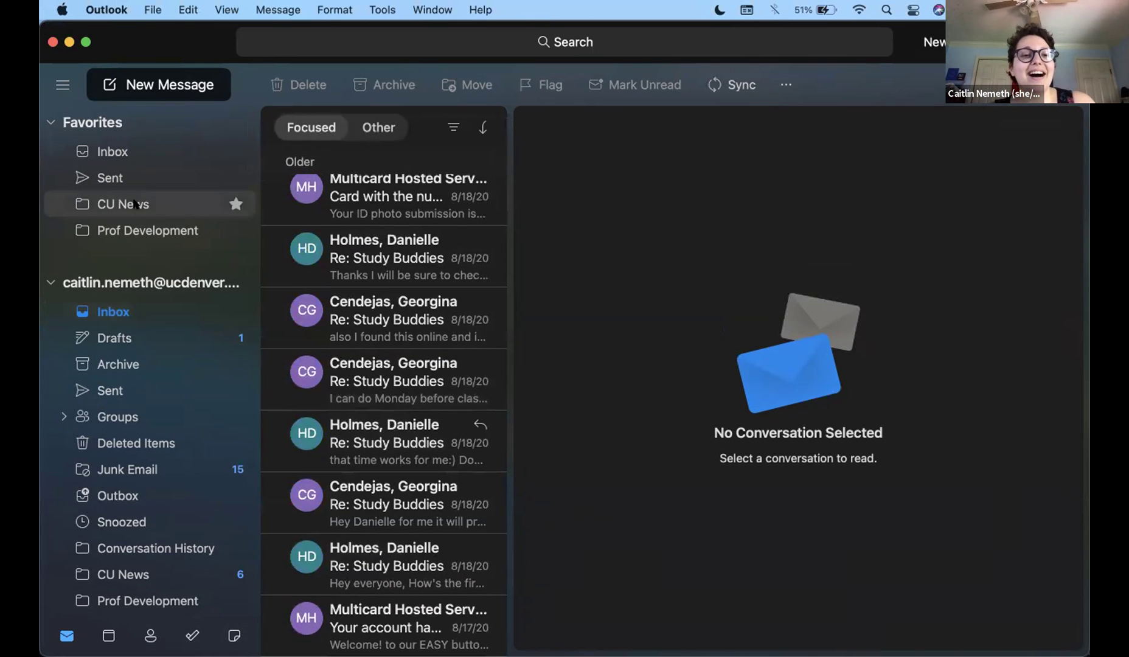
{"action": "scroll", "coordinate": [348, 346], "scroll_direction": "down", "scroll_amount": 20}
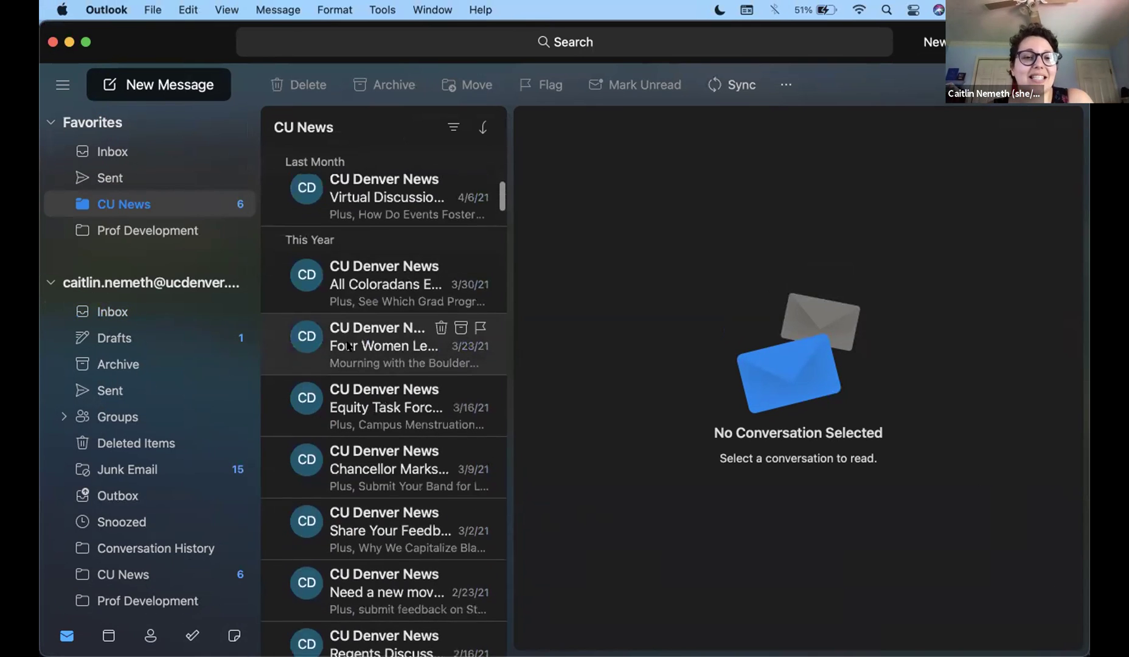
{"action": "scroll", "coordinate": [347, 346], "scroll_direction": "down", "scroll_amount": 20}
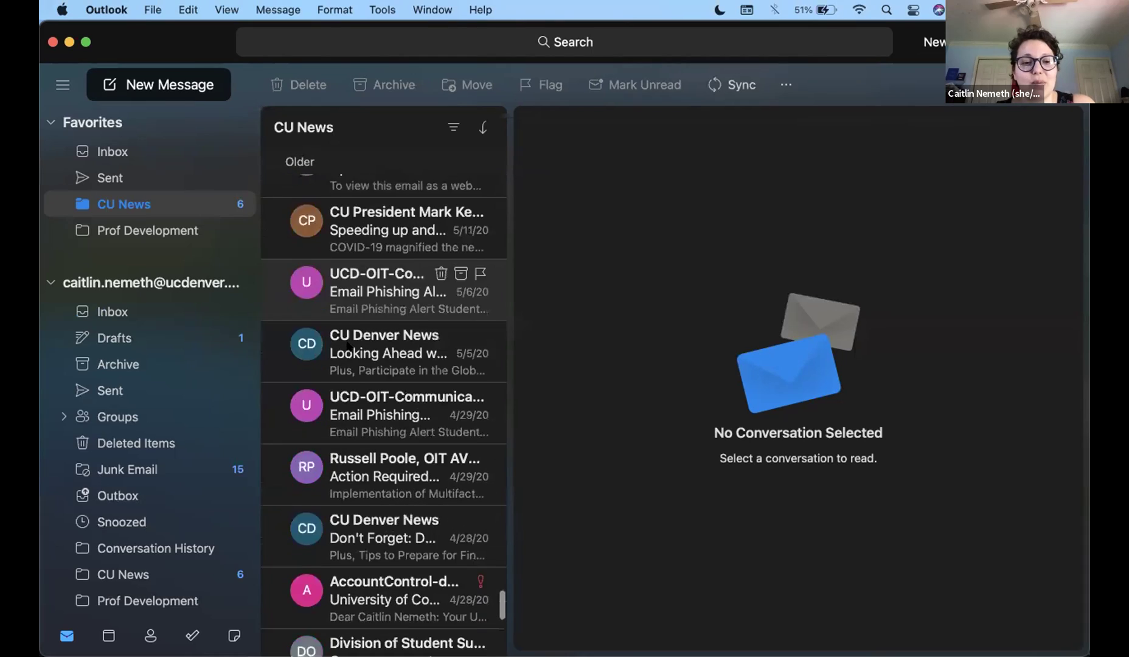
{"action": "scroll", "coordinate": [348, 345], "scroll_direction": "up", "scroll_amount": 20}
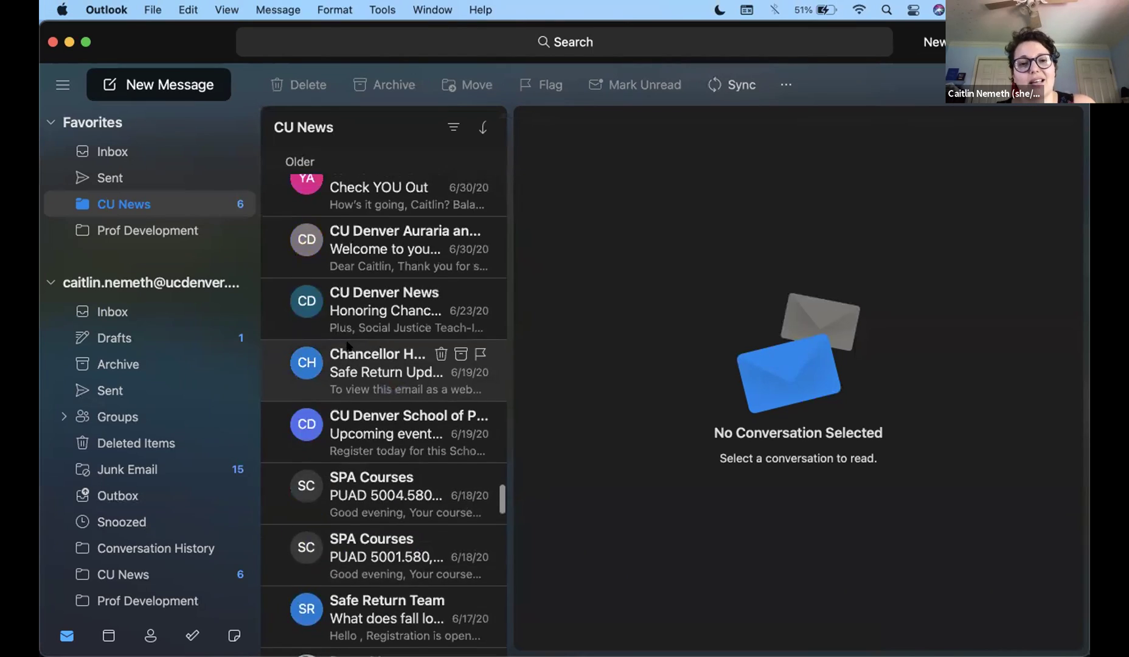
{"action": "scroll", "coordinate": [347, 344], "scroll_direction": "up", "scroll_amount": 10}
{"action": "scroll", "coordinate": [347, 346], "scroll_direction": "down", "scroll_amount": 3}
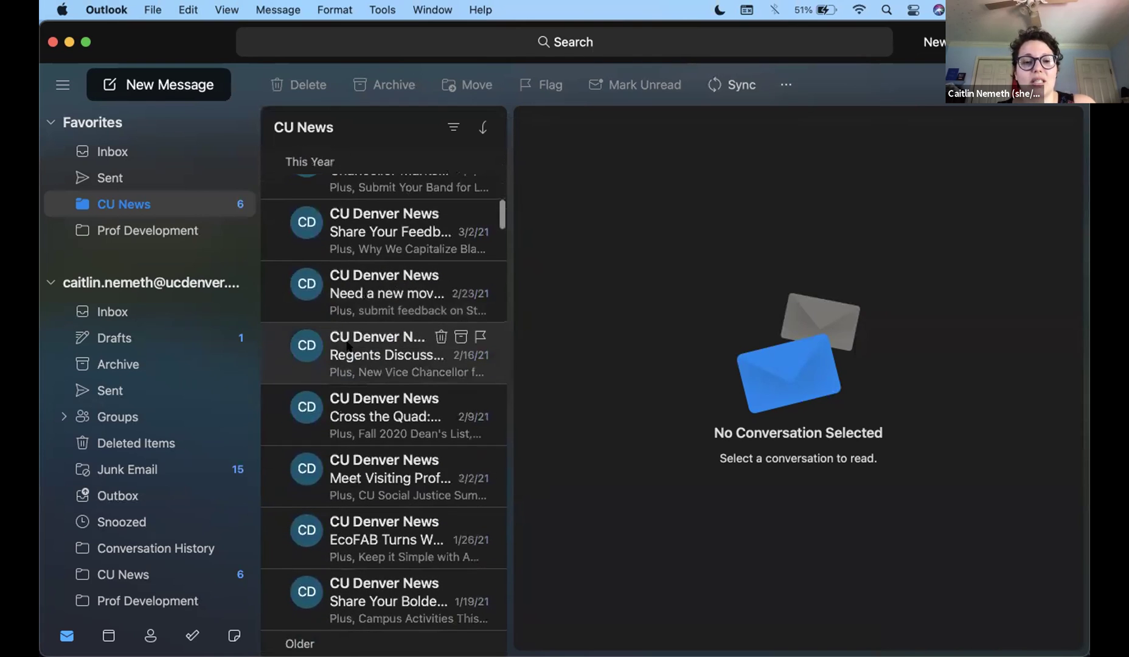
{"action": "left_click", "coordinate": [365, 263]}
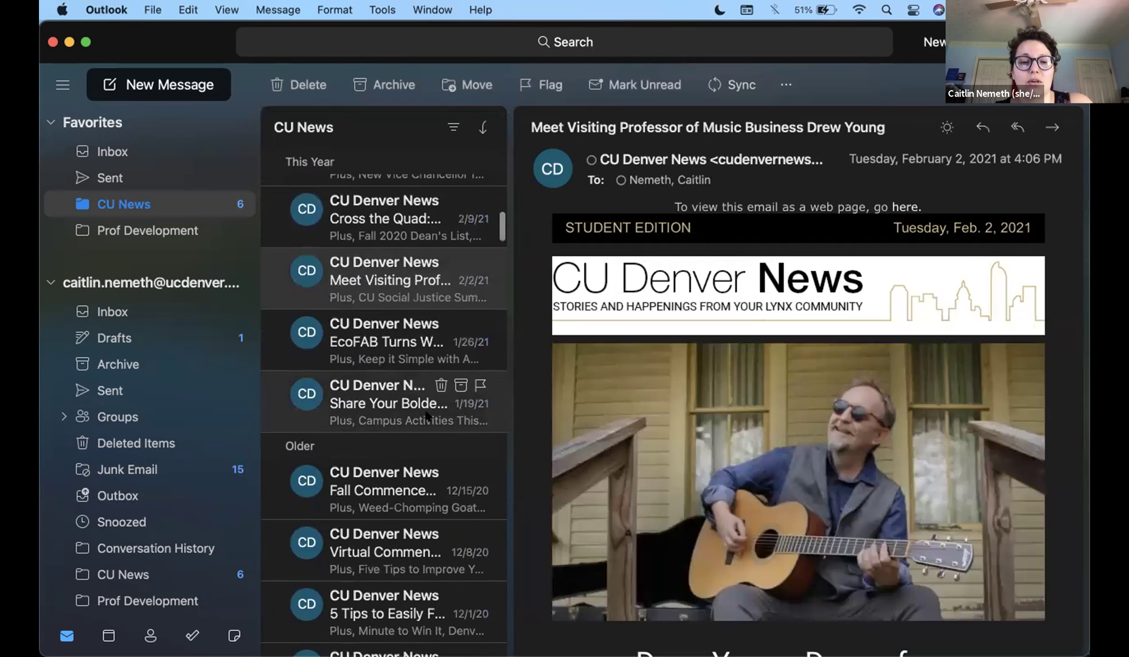
Read the Why I Got Vaccinated newsletter, then go to the Prof Development folder.
{"action": "scroll", "coordinate": [425, 416], "scroll_direction": "down", "scroll_amount": 5}
{"action": "scroll", "coordinate": [371, 484], "scroll_direction": "down", "scroll_amount": 10}
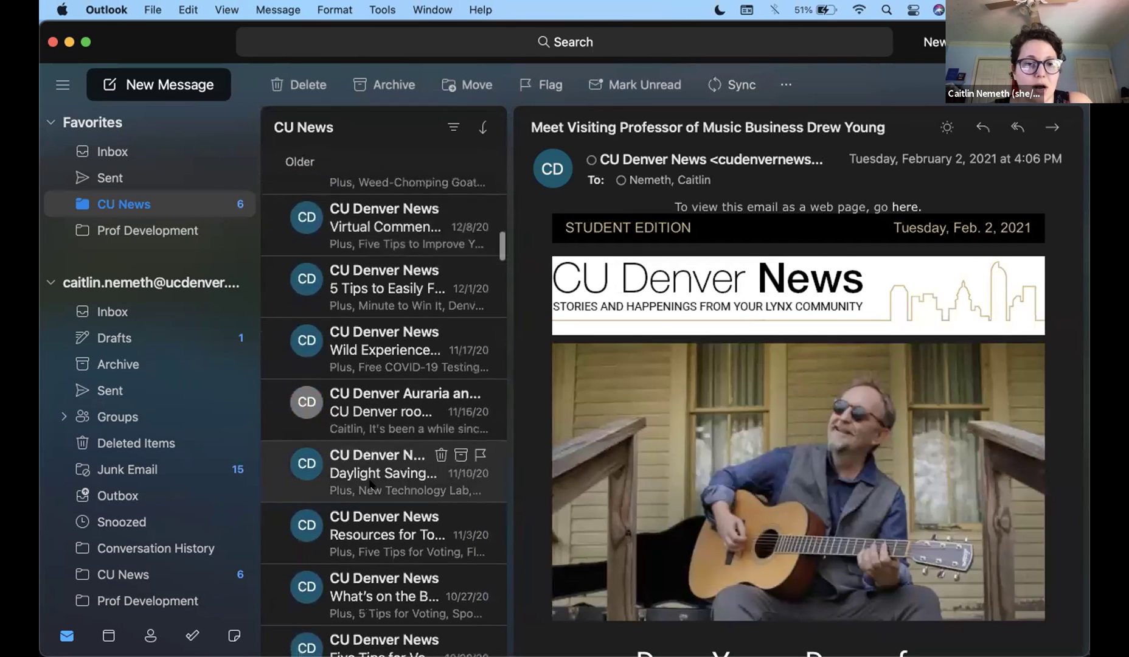
{"action": "scroll", "coordinate": [370, 483], "scroll_direction": "down", "scroll_amount": 8}
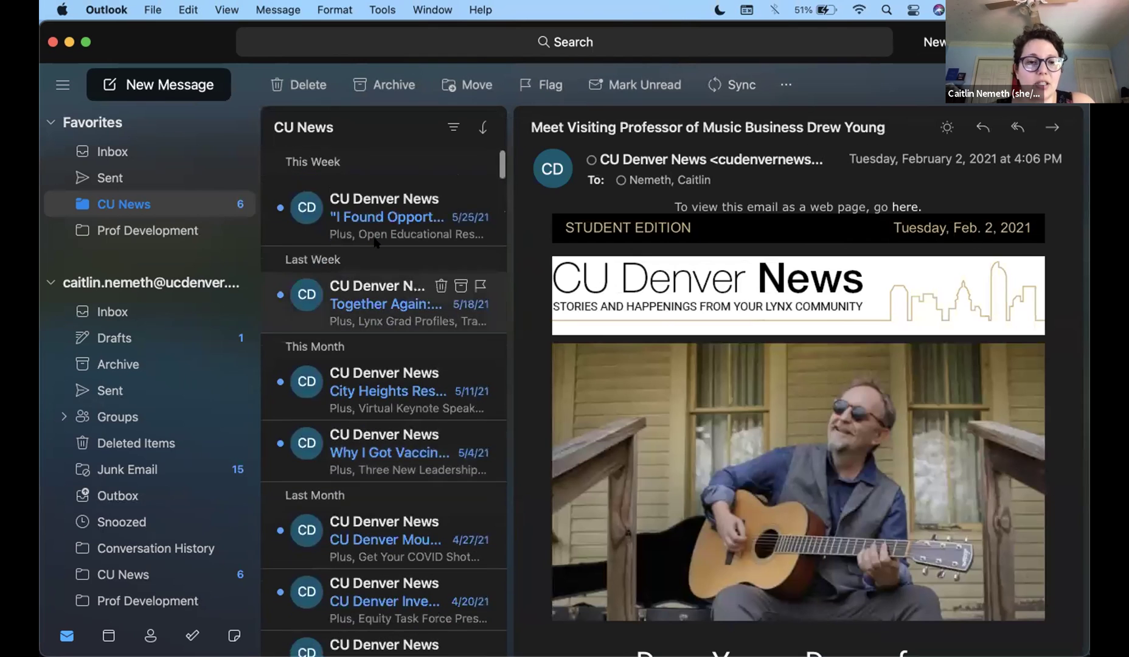
{"action": "scroll", "coordinate": [363, 483], "scroll_direction": "down", "scroll_amount": 1}
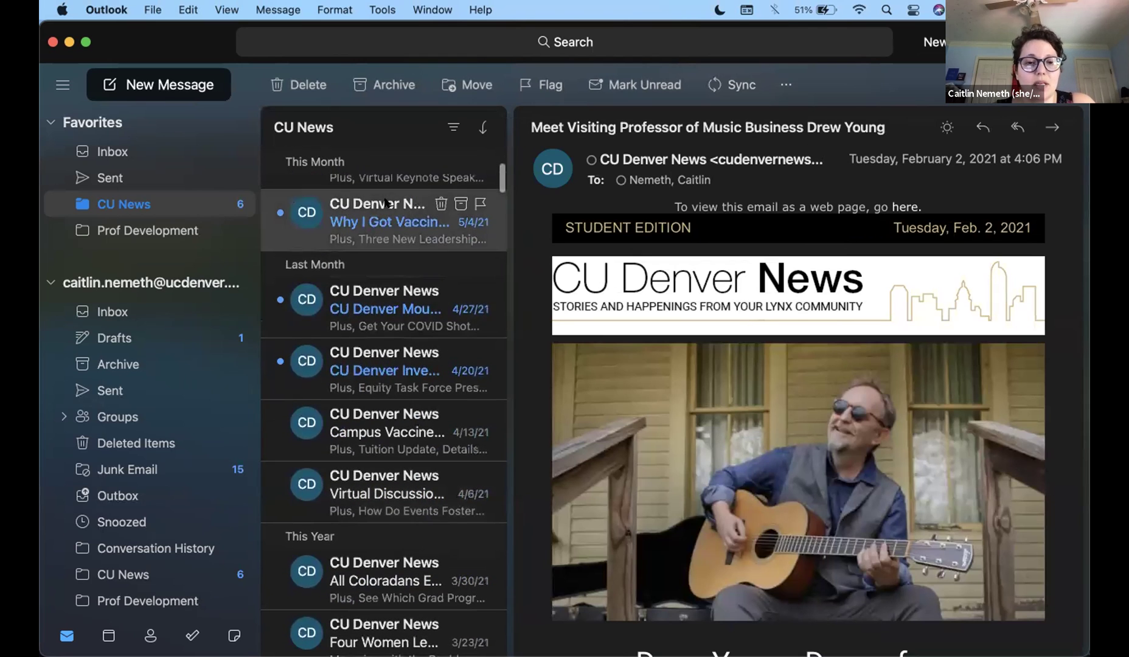
{"action": "left_click", "coordinate": [390, 219]}
{"action": "scroll", "coordinate": [822, 377], "scroll_direction": "down", "scroll_amount": 10}
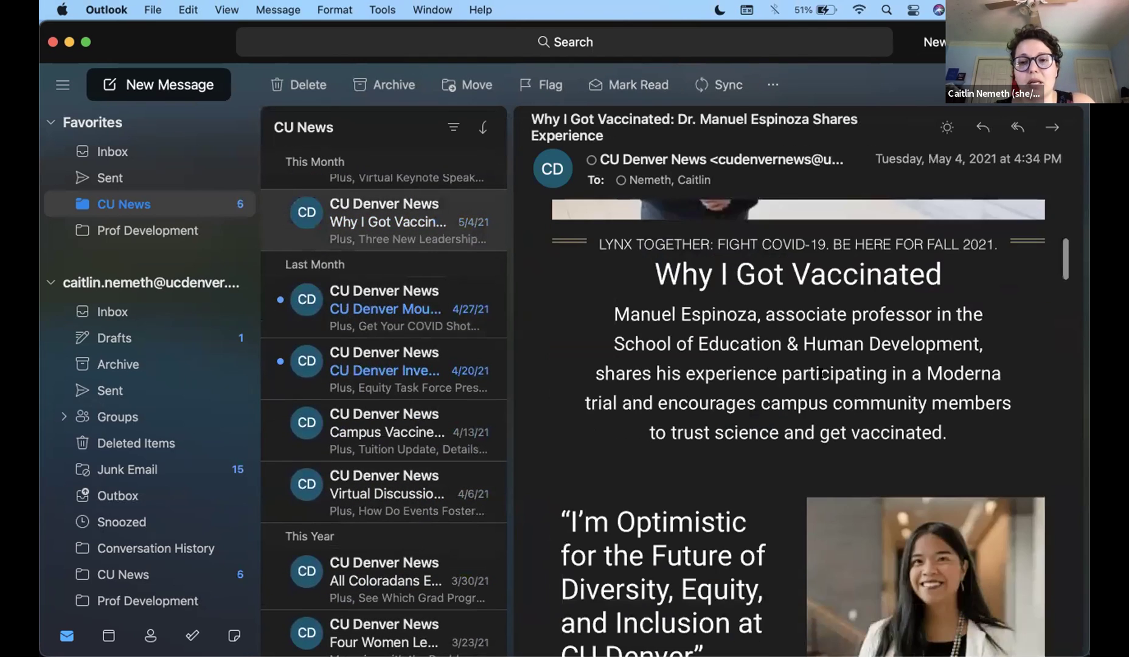
{"action": "scroll", "coordinate": [822, 378], "scroll_direction": "up", "scroll_amount": 9}
{"action": "scroll", "coordinate": [823, 377], "scroll_direction": "up", "scroll_amount": 3}
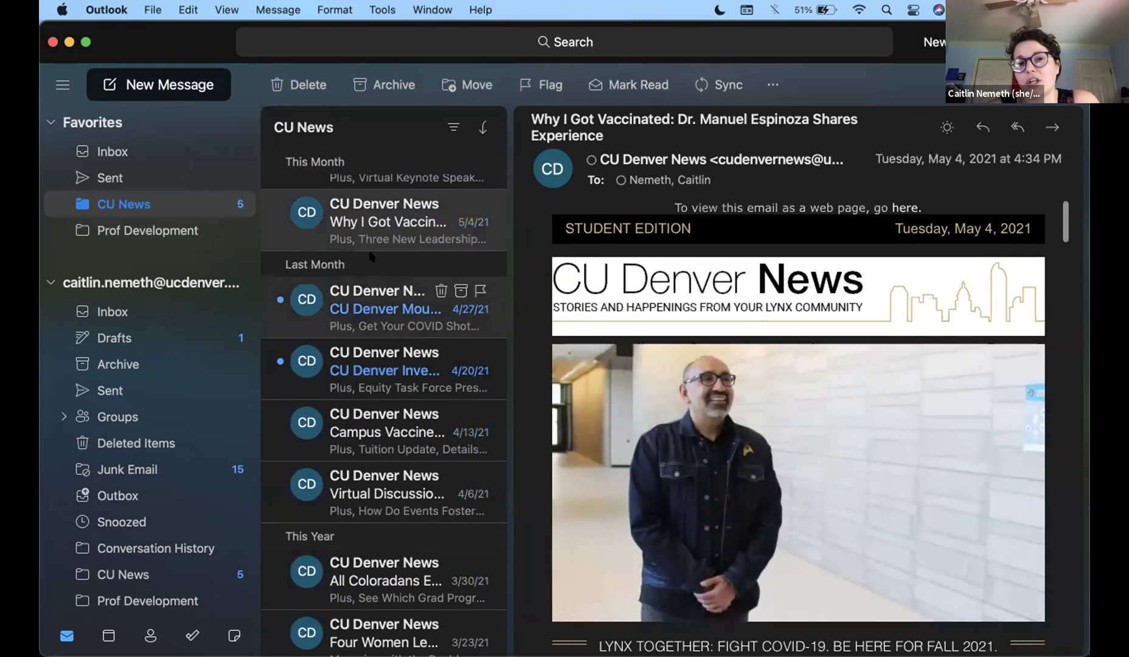
{"action": "scroll", "coordinate": [374, 256], "scroll_direction": "up", "scroll_amount": 5}
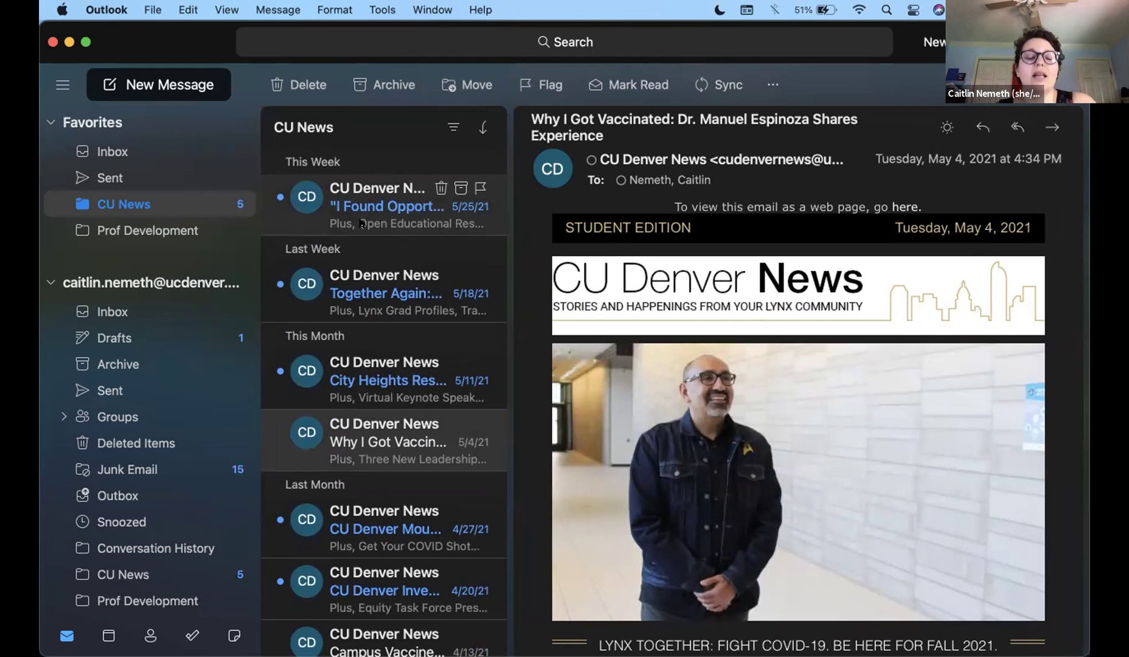
{"action": "left_click", "coordinate": [172, 229]}
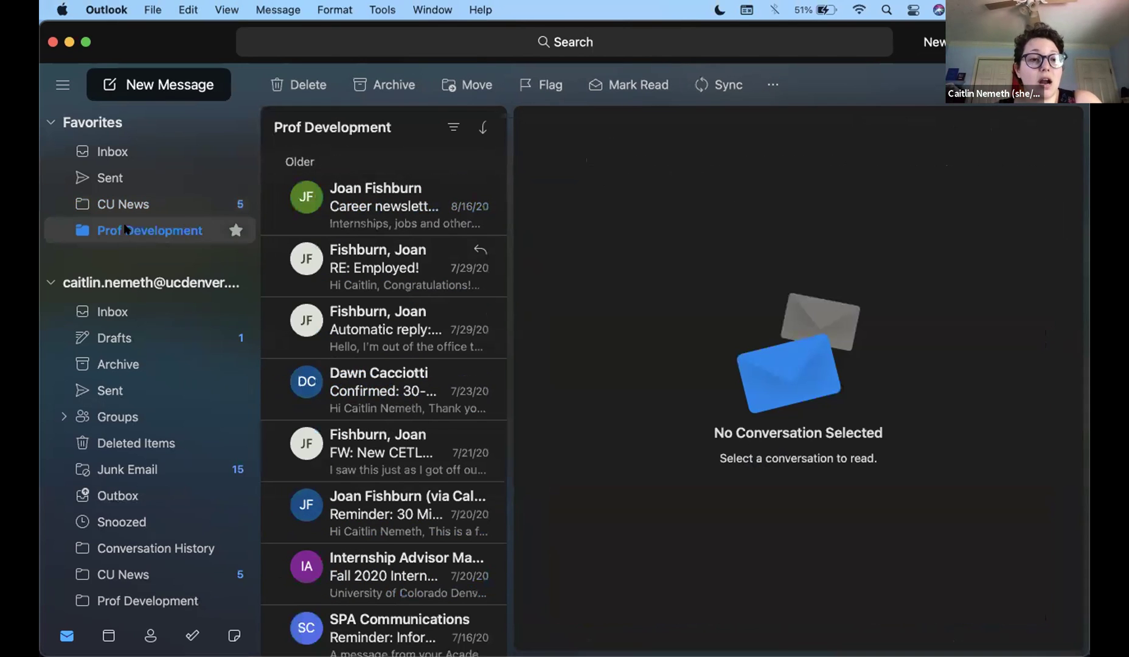
Open and read the graduate career newsletter in Prof Development.
{"action": "scroll", "coordinate": [333, 219], "scroll_direction": "down", "scroll_amount": 2}
{"action": "scroll", "coordinate": [334, 219], "scroll_direction": "down", "scroll_amount": 3}
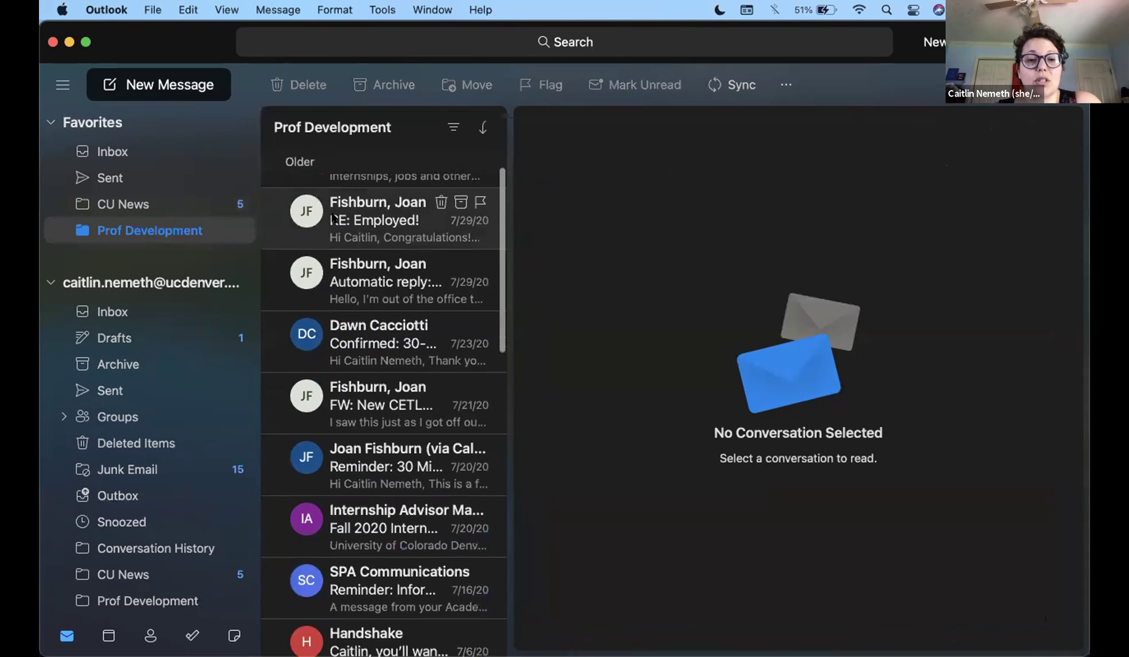
{"action": "scroll", "coordinate": [347, 292], "scroll_direction": "up", "scroll_amount": 4}
{"action": "scroll", "coordinate": [347, 292], "scroll_direction": "down", "scroll_amount": 1}
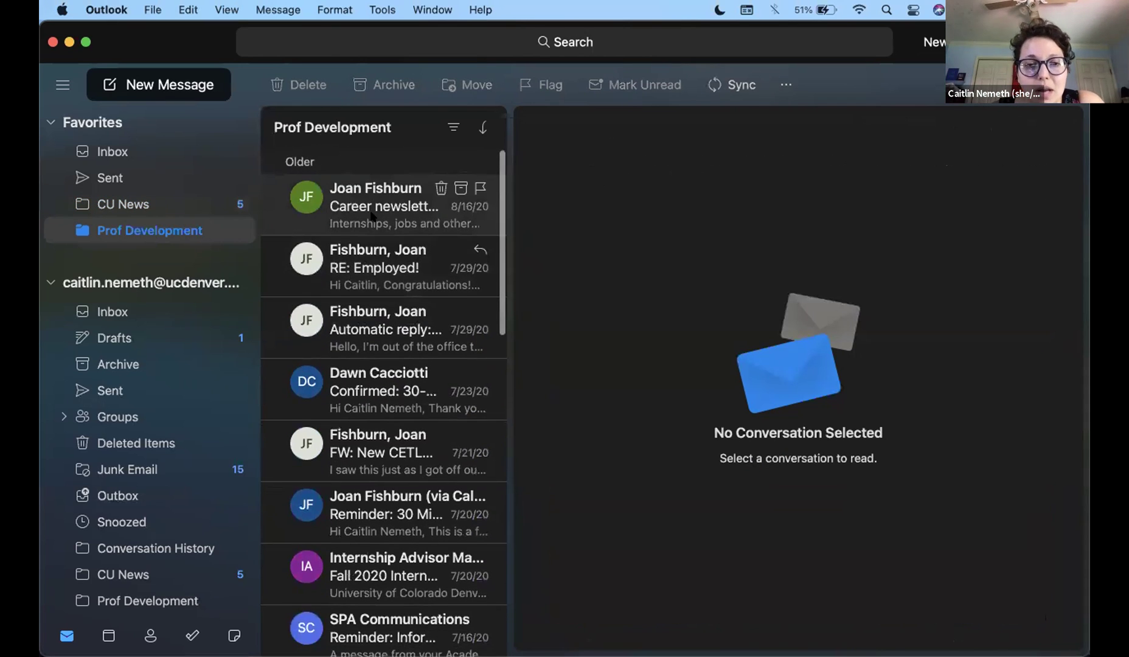
{"action": "left_click", "coordinate": [359, 216]}
{"action": "scroll", "coordinate": [360, 217], "scroll_direction": "down", "scroll_amount": 5}
{"action": "scroll", "coordinate": [360, 217], "scroll_direction": "up", "scroll_amount": 6}
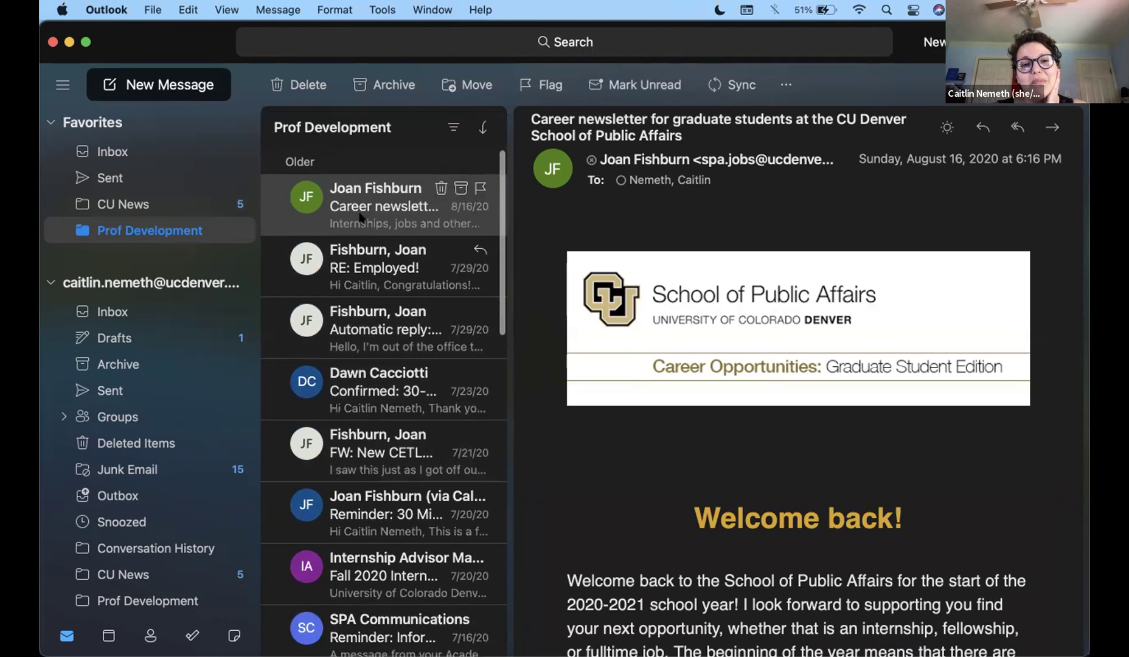
{"action": "scroll", "coordinate": [359, 218], "scroll_direction": "down", "scroll_amount": 5}
{"action": "scroll", "coordinate": [343, 381], "scroll_direction": "up", "scroll_amount": 6}
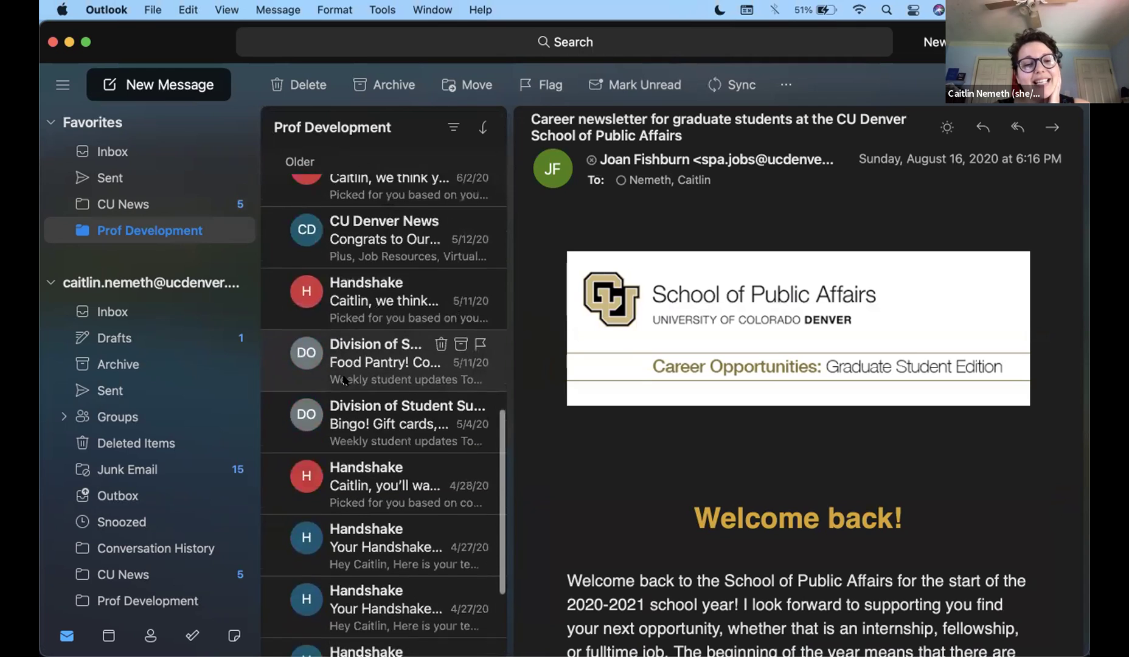
{"action": "scroll", "coordinate": [343, 380], "scroll_direction": "up", "scroll_amount": 5}
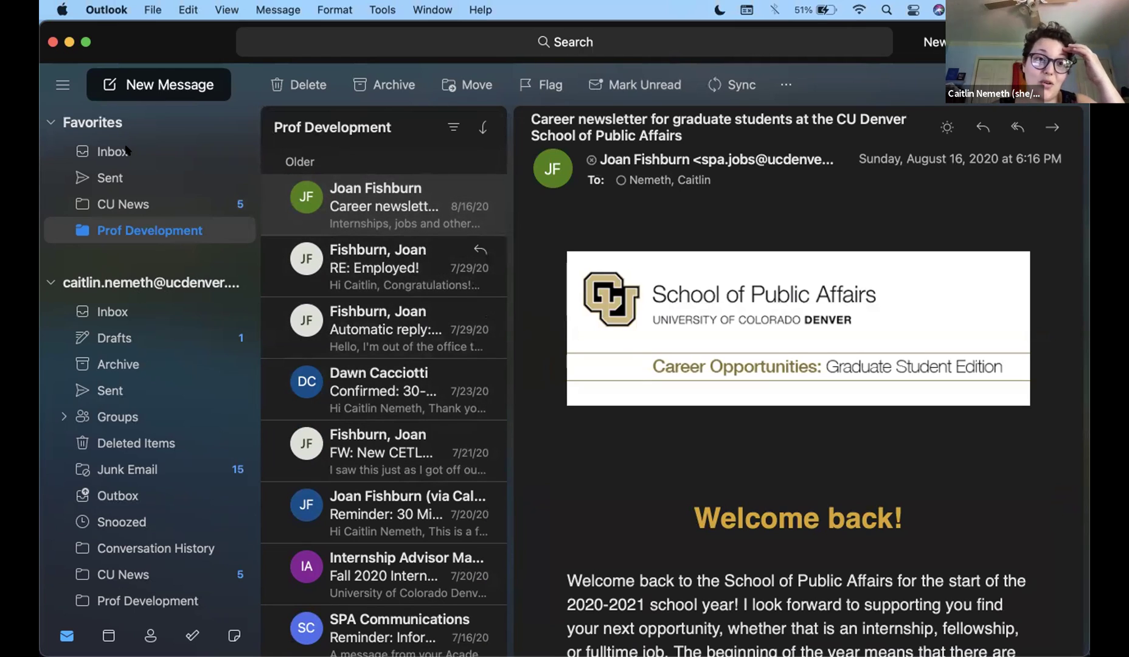
Return to the Focused Inbox message list.
{"action": "left_click", "coordinate": [214, 149]}
{"action": "scroll", "coordinate": [400, 287], "scroll_direction": "down", "scroll_amount": 2}
{"action": "scroll", "coordinate": [390, 244], "scroll_direction": "up", "scroll_amount": 2}
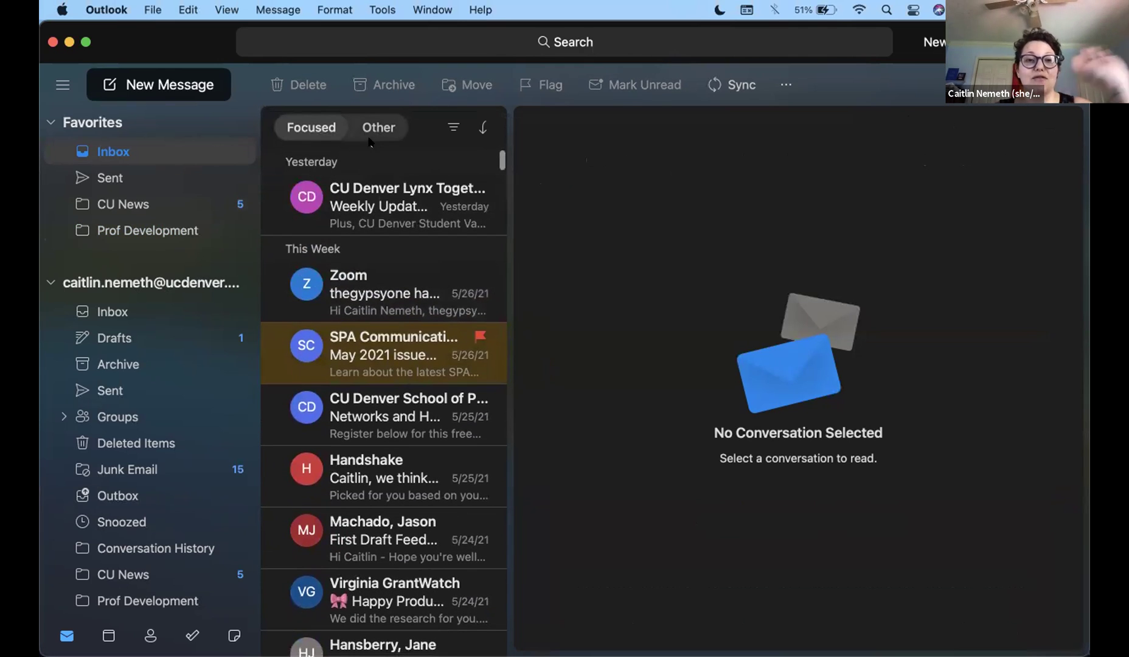
Search the whole mailbox for the newsletter sender and open the 5/20/21 career newsletter.
{"action": "left_click", "coordinate": [309, 34]}
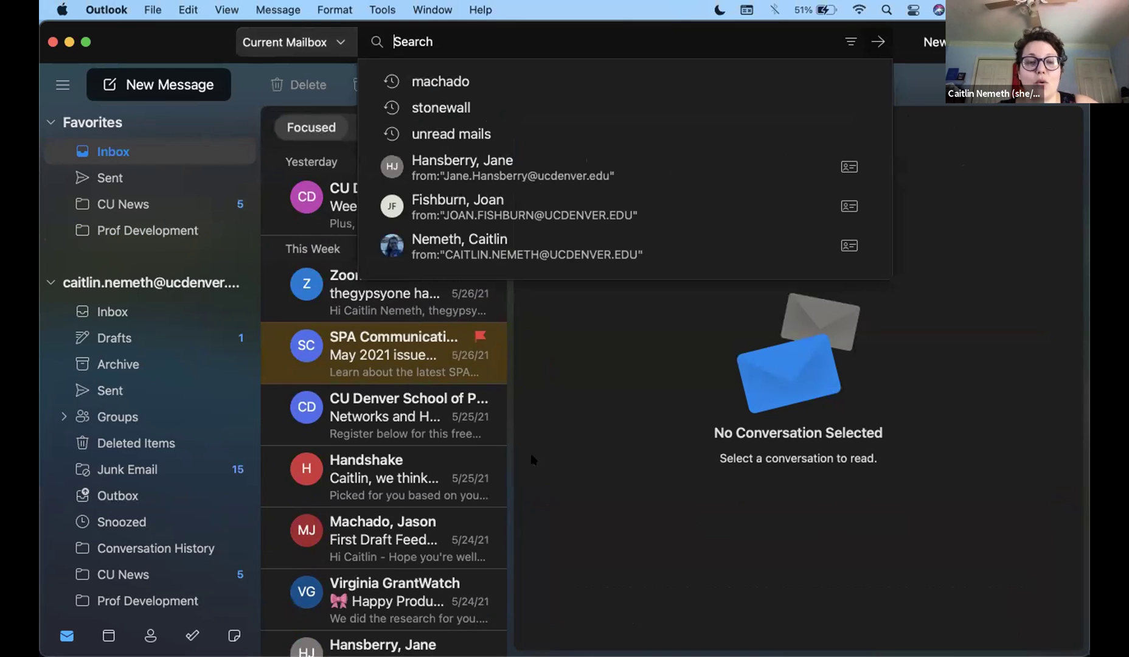
{"action": "left_click", "coordinate": [295, 41]}
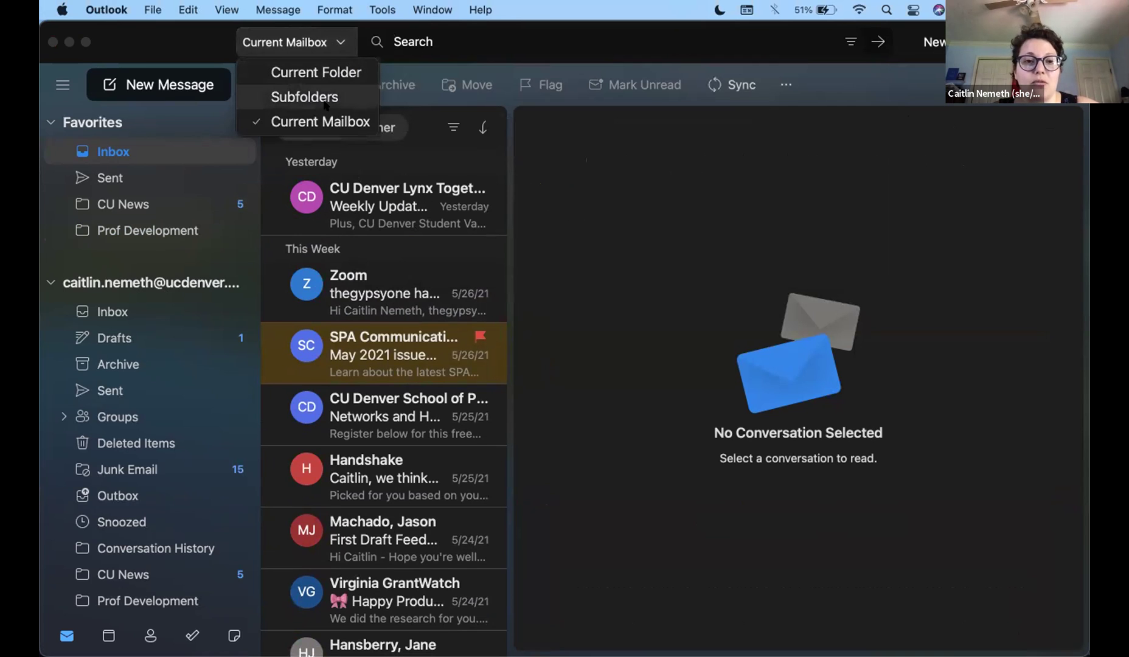
{"action": "left_click", "coordinate": [466, 53]}
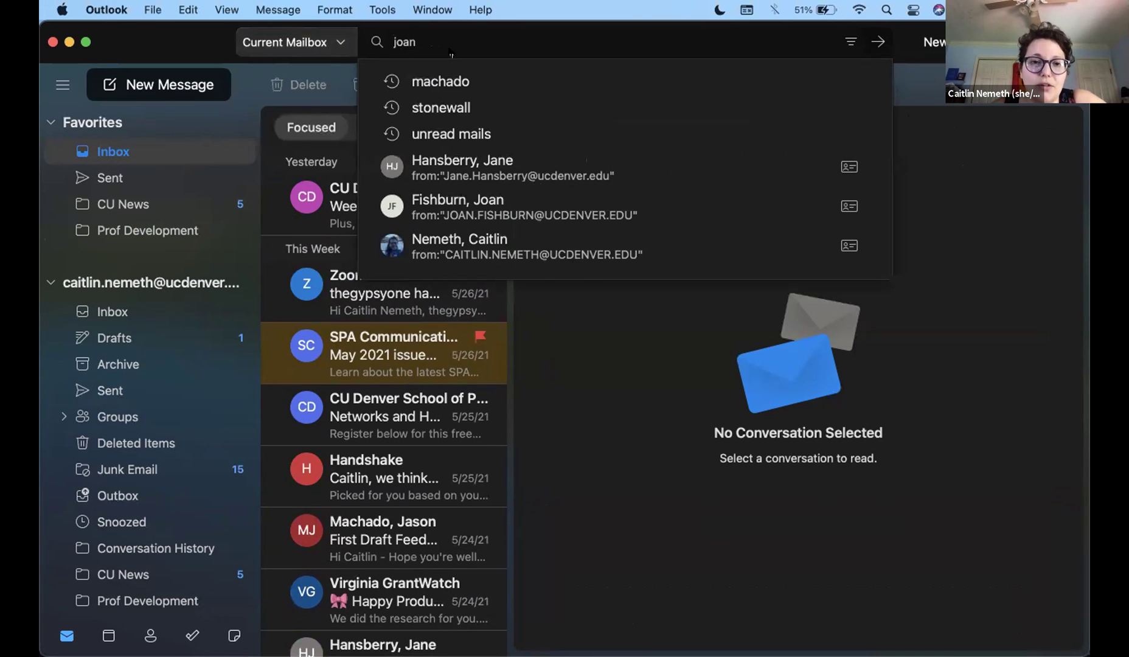
{"action": "left_click", "coordinate": [425, 111]}
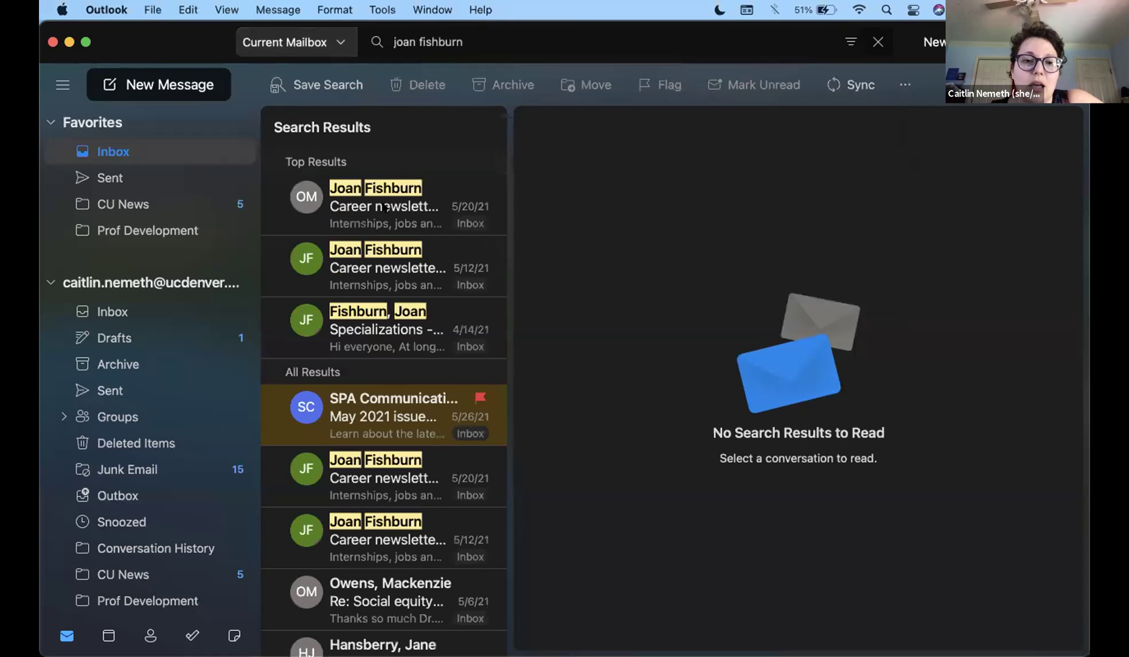
{"action": "scroll", "coordinate": [385, 208], "scroll_direction": "down", "scroll_amount": 15}
{"action": "scroll", "coordinate": [383, 207], "scroll_direction": "down", "scroll_amount": 20}
{"action": "scroll", "coordinate": [383, 206], "scroll_direction": "up", "scroll_amount": 20}
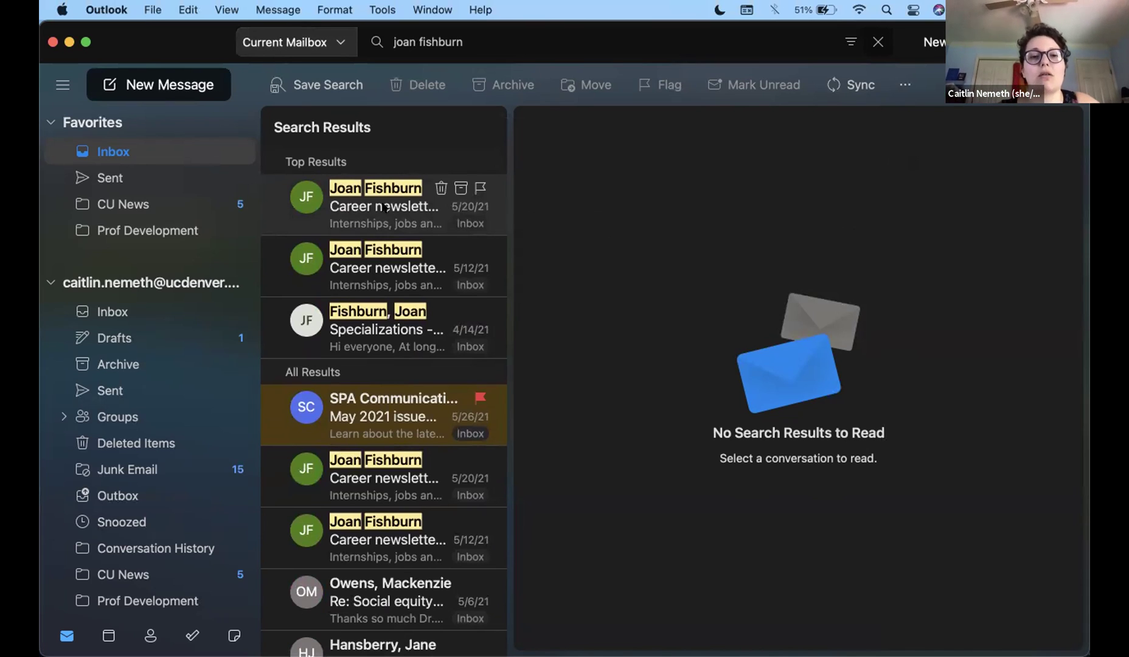
{"action": "left_click", "coordinate": [384, 208]}
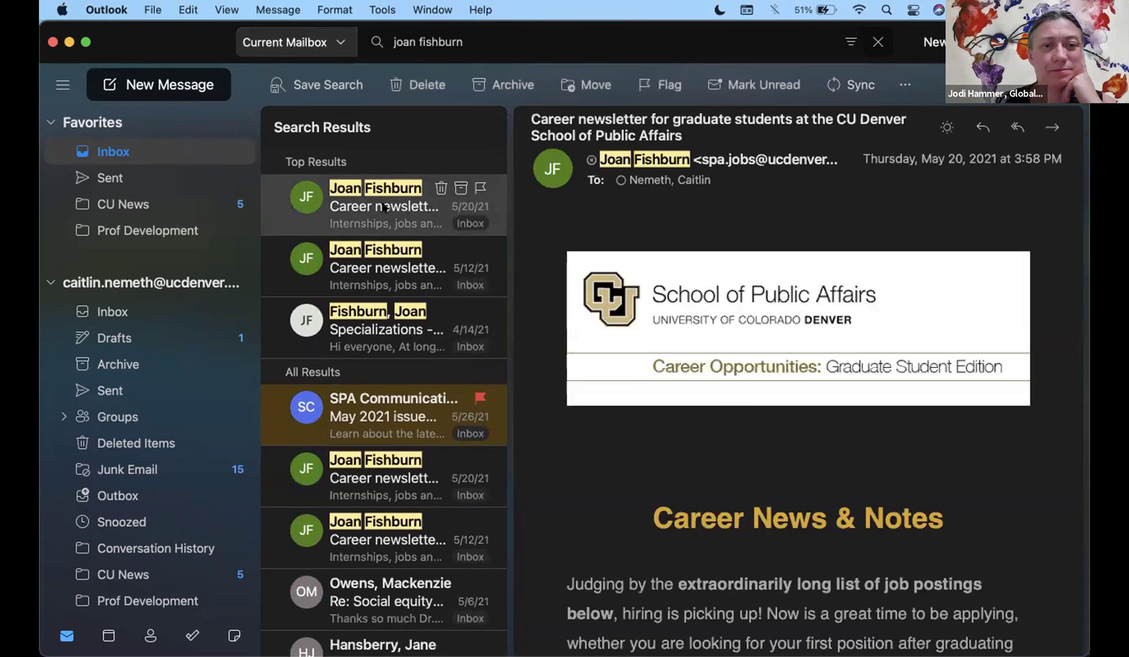
Extend the selection down through three more search results.
{"action": "key", "text": "shift+Down"}
{"action": "key", "text": "shift+Down"}
{"action": "key", "text": "shift+Down"}
{"action": "key", "text": "shift+Down"}
{"action": "key", "text": "shift+Down"}
{"action": "key", "text": "shift+Down"}
{"action": "key", "text": "shift+Down"}
{"action": "key", "text": "shift+Down"}
{"action": "key", "text": "shift+Down"}
{"action": "key", "text": "shift+Down"}
{"action": "key", "text": "shift+Down"}
{"action": "key", "text": "shift+Down"}
{"action": "key", "text": "shift+Down"}
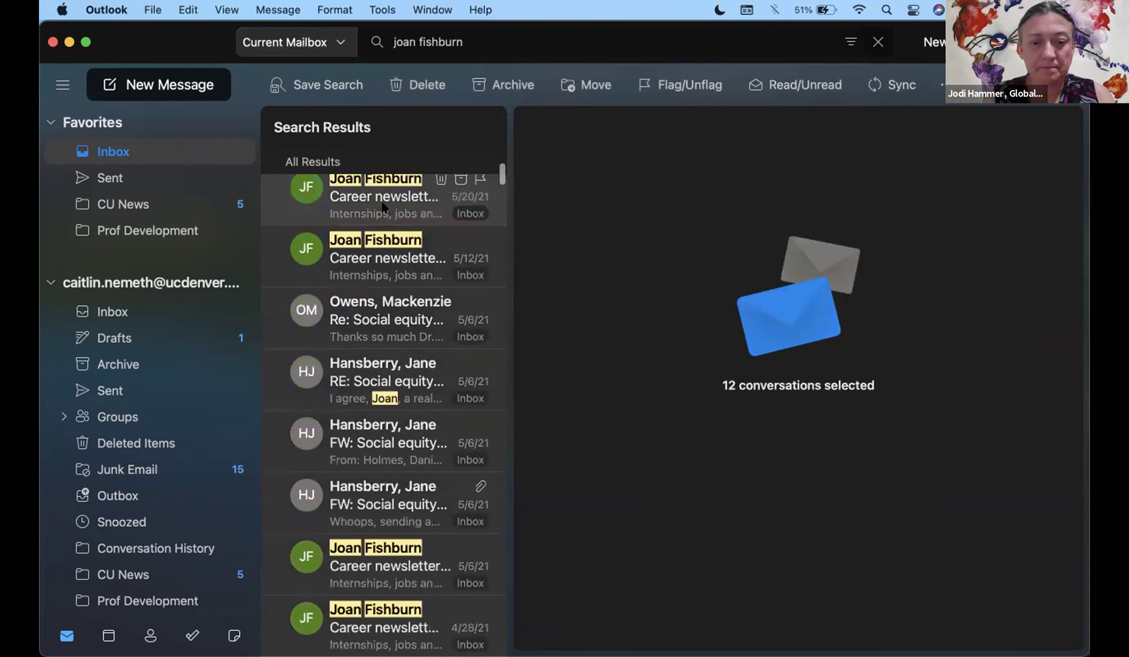
{"action": "key", "text": "shift+Down"}
{"action": "key", "text": "shift+Down"}
{"action": "key", "text": "shift+Down"}
{"action": "key", "text": "shift+Down"}
{"action": "key", "text": "shift+Down"}
{"action": "key", "text": "shift+Down"}
{"action": "key", "text": "shift+Down"}
{"action": "key", "text": "shift+Down"}
{"action": "key", "text": "shift+Down"}
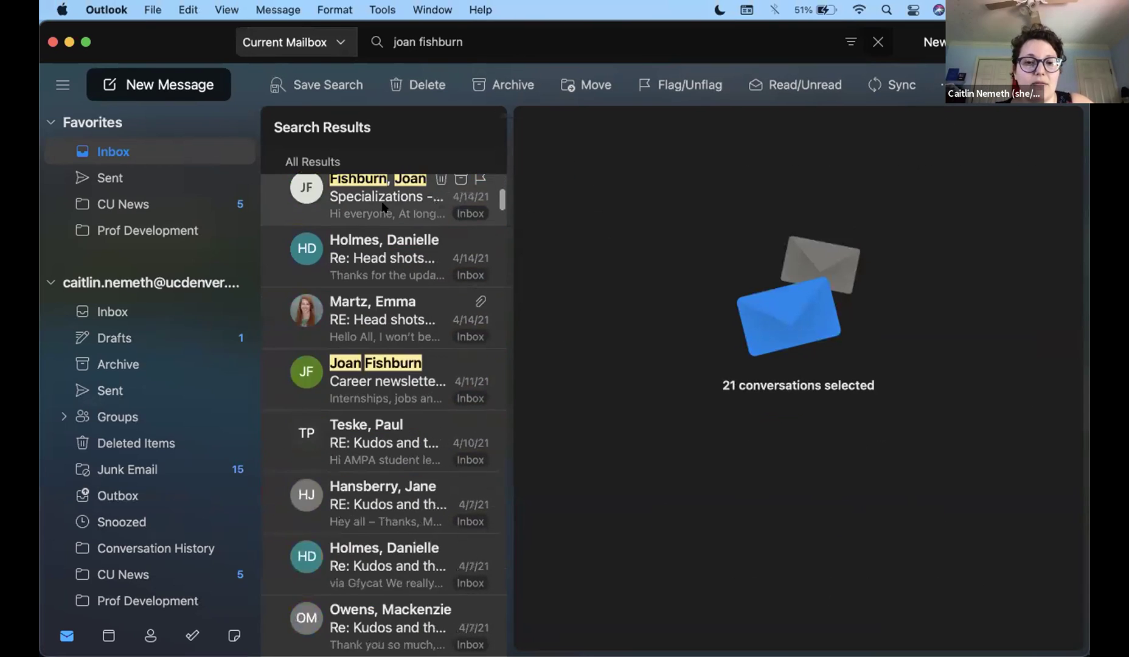
{"action": "key", "text": "shift+Down"}
{"action": "key", "text": "shift+Down"}
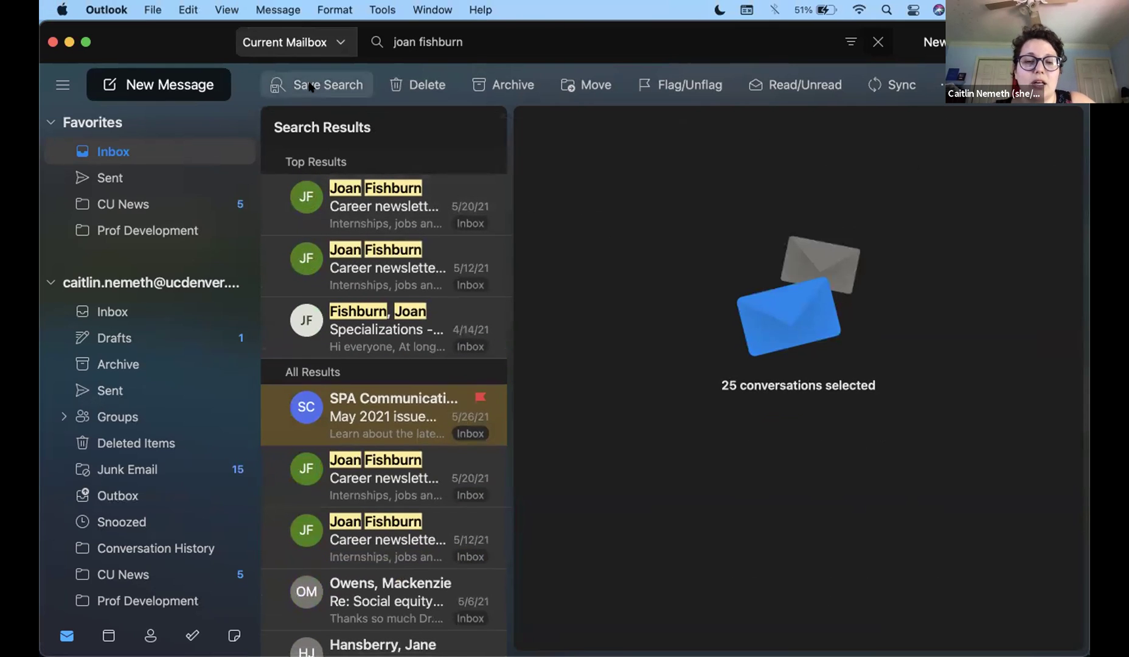
Check the toolbar's overflow commands, then display the 5/20/21 career newsletter.
{"action": "left_click", "coordinate": [938, 87]}
{"action": "left_click", "coordinate": [608, 146]}
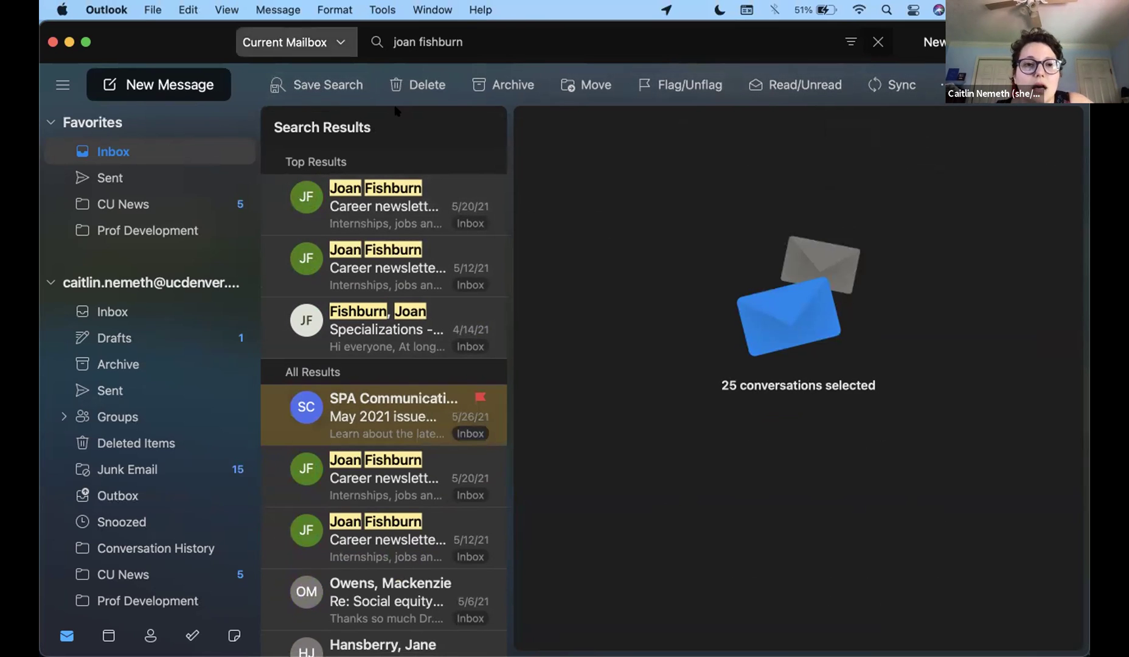
{"action": "scroll", "coordinate": [335, 367], "scroll_direction": "up", "scroll_amount": 3}
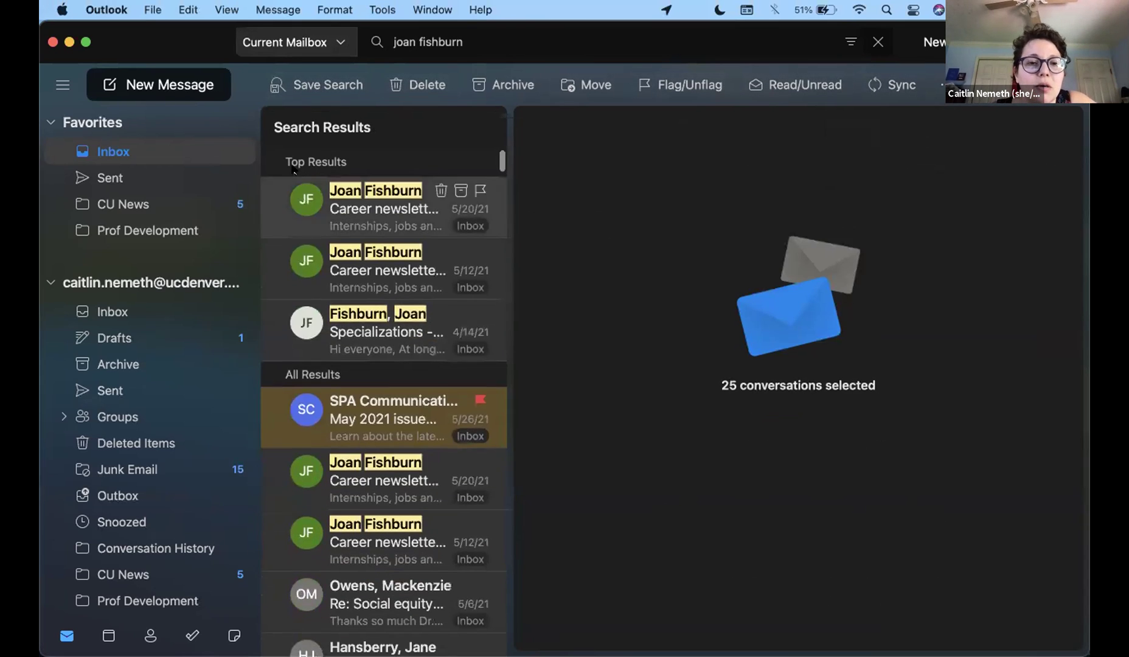
{"action": "left_click", "coordinate": [940, 85]}
{"action": "key", "text": "Escape"}
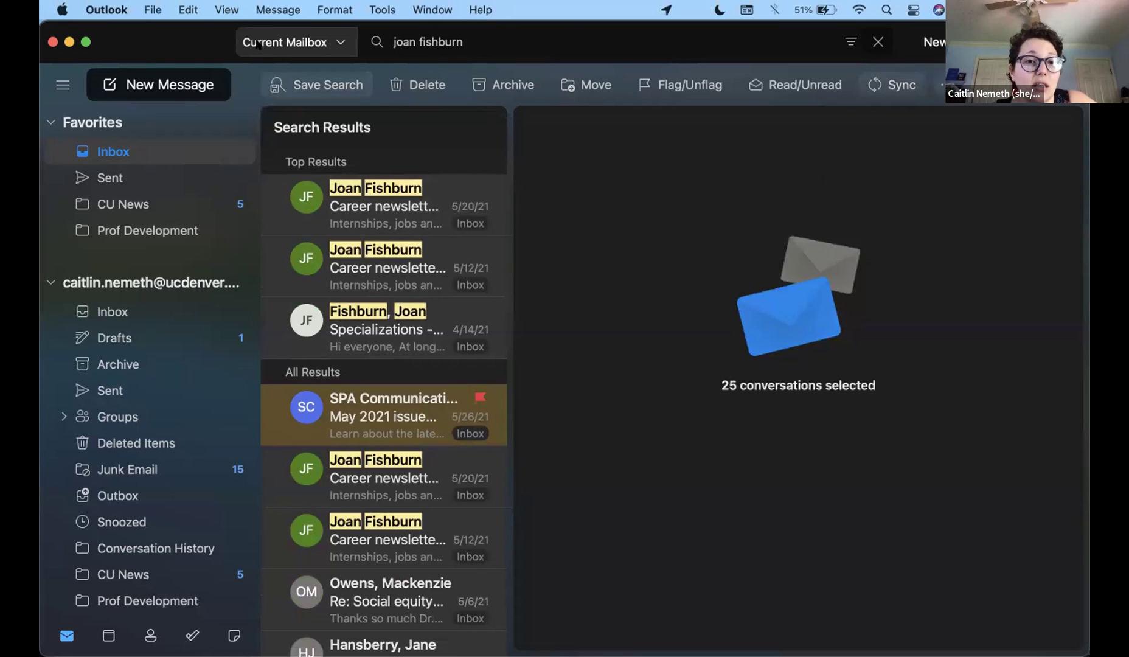
{"action": "left_click", "coordinate": [372, 206]}
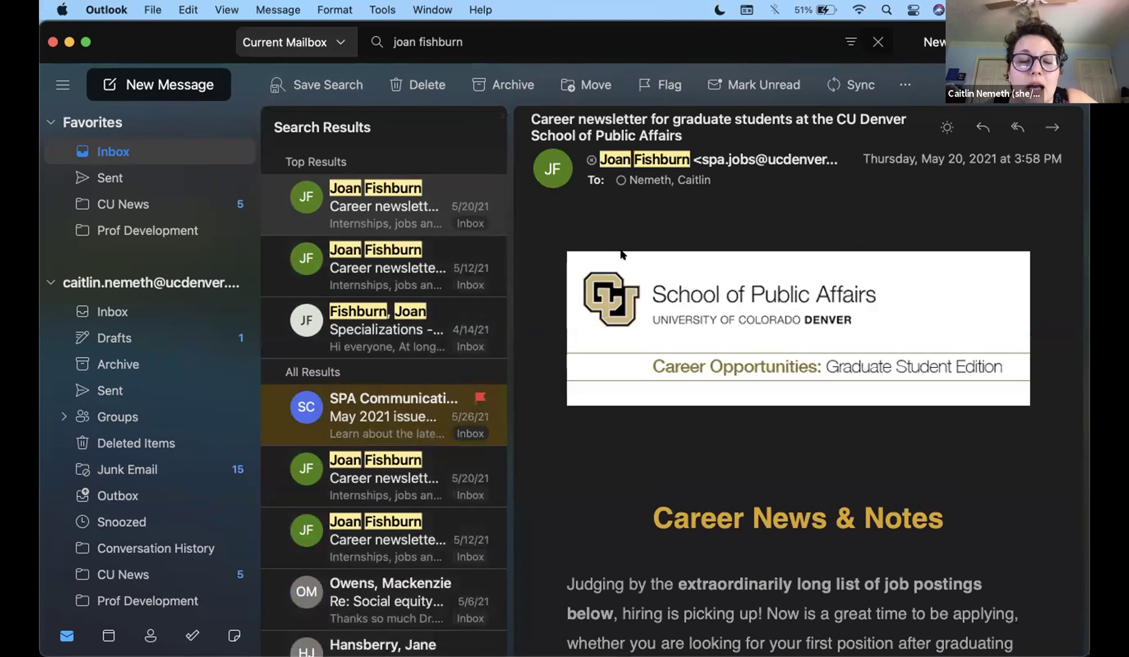
{"action": "left_click", "coordinate": [153, 10]}
{"action": "mouse_move", "coordinate": [188, 10]}
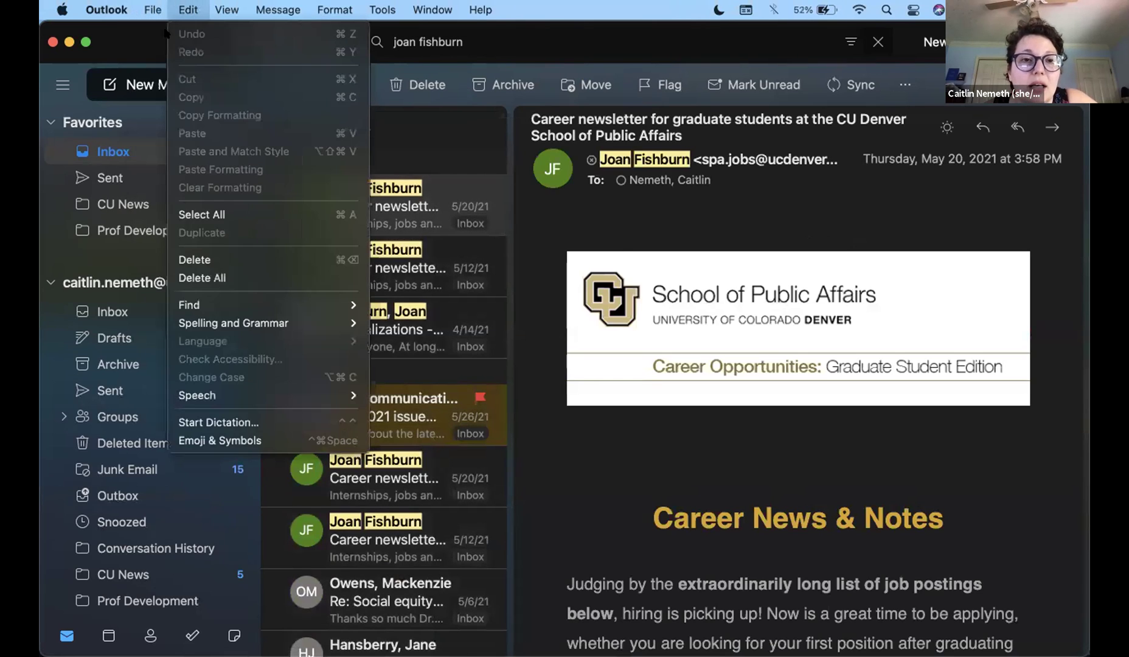
{"action": "mouse_move", "coordinate": [113, 11]}
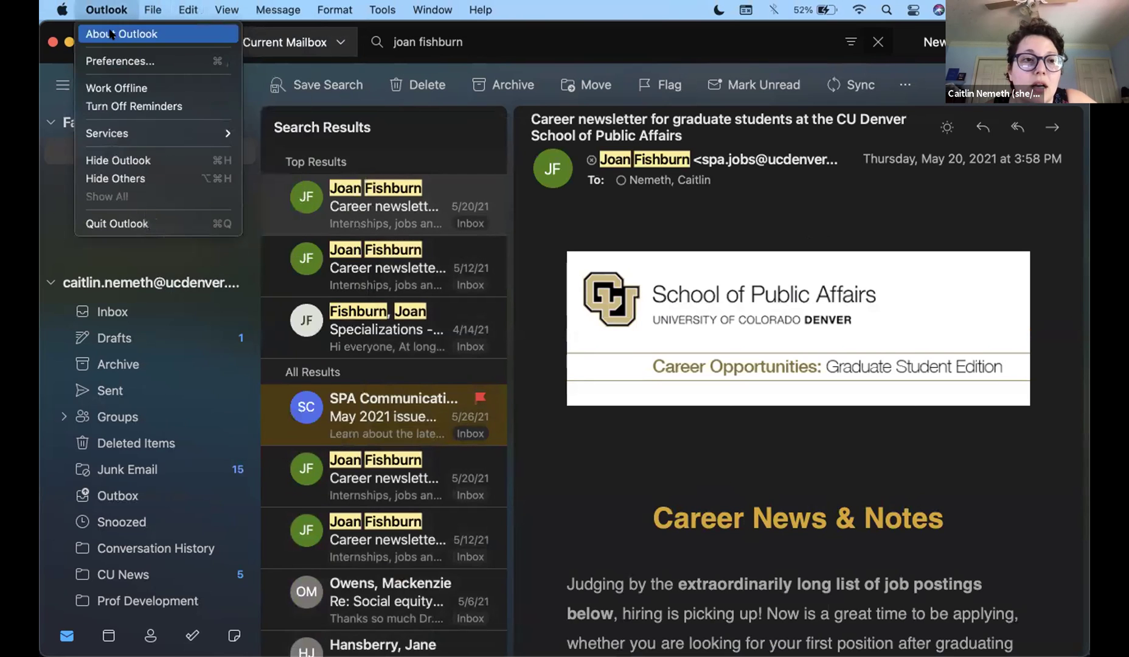
{"action": "mouse_move", "coordinate": [284, 7]}
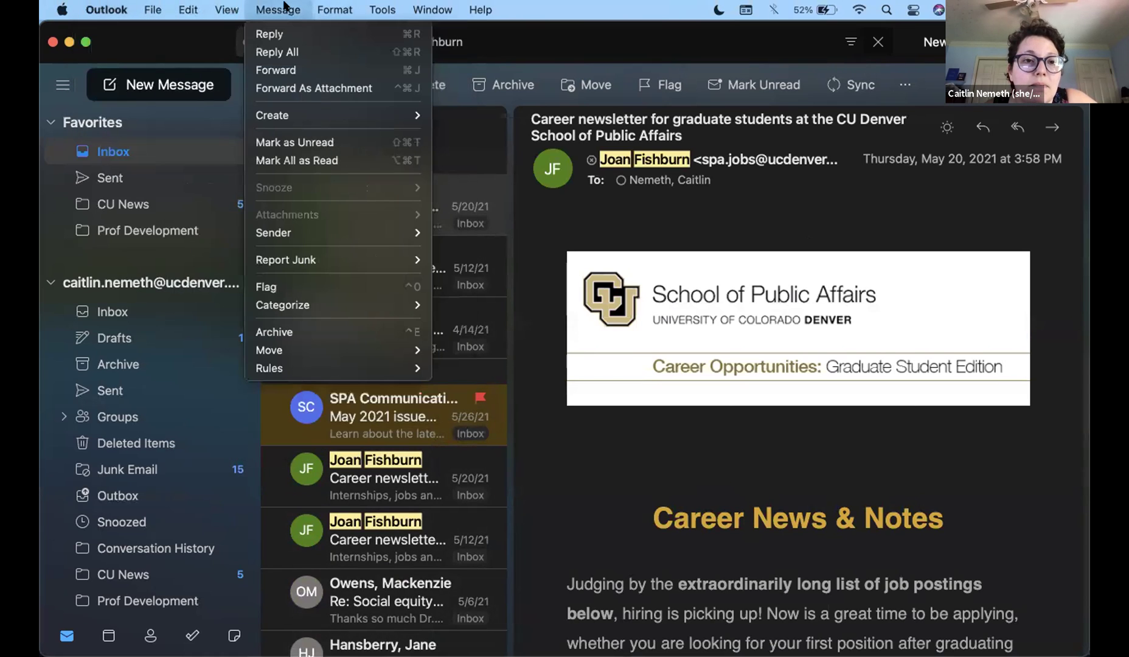
{"action": "mouse_move", "coordinate": [383, 7]}
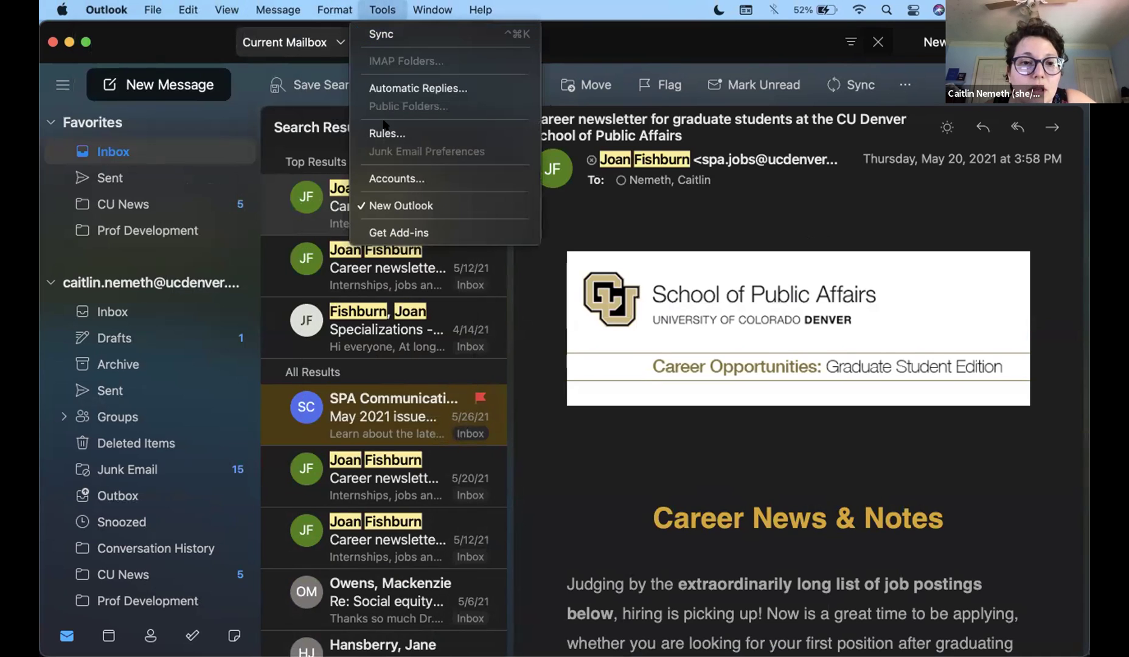
{"action": "left_click", "coordinate": [383, 131]}
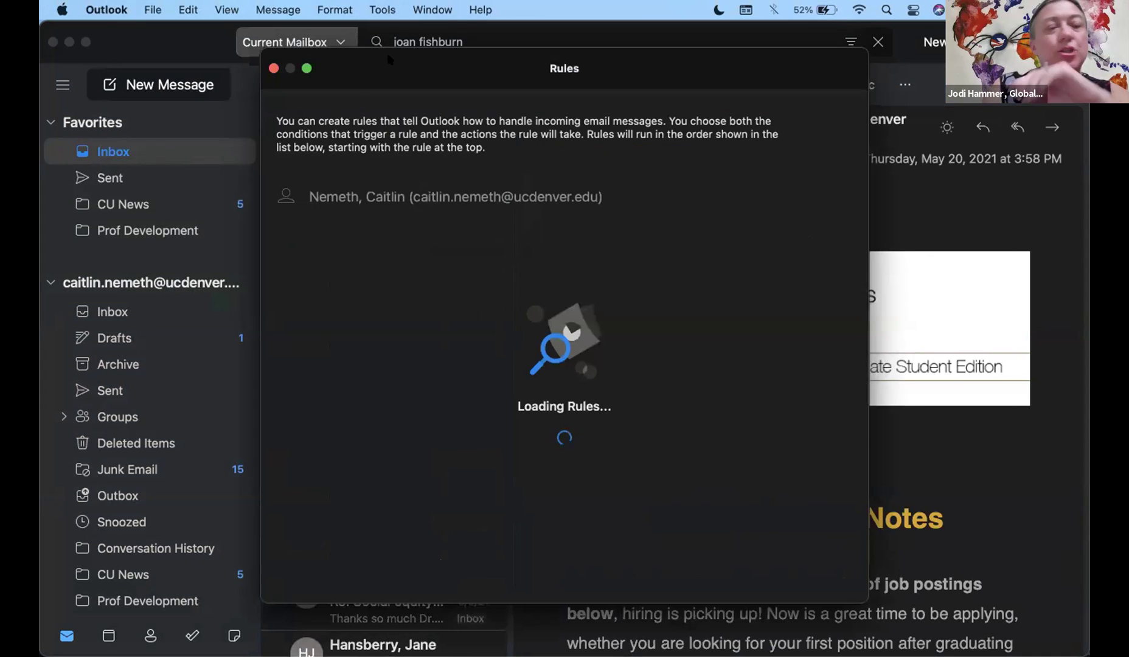
{"action": "left_click_drag", "start_coordinate": [389, 59], "coordinate": [602, 46]}
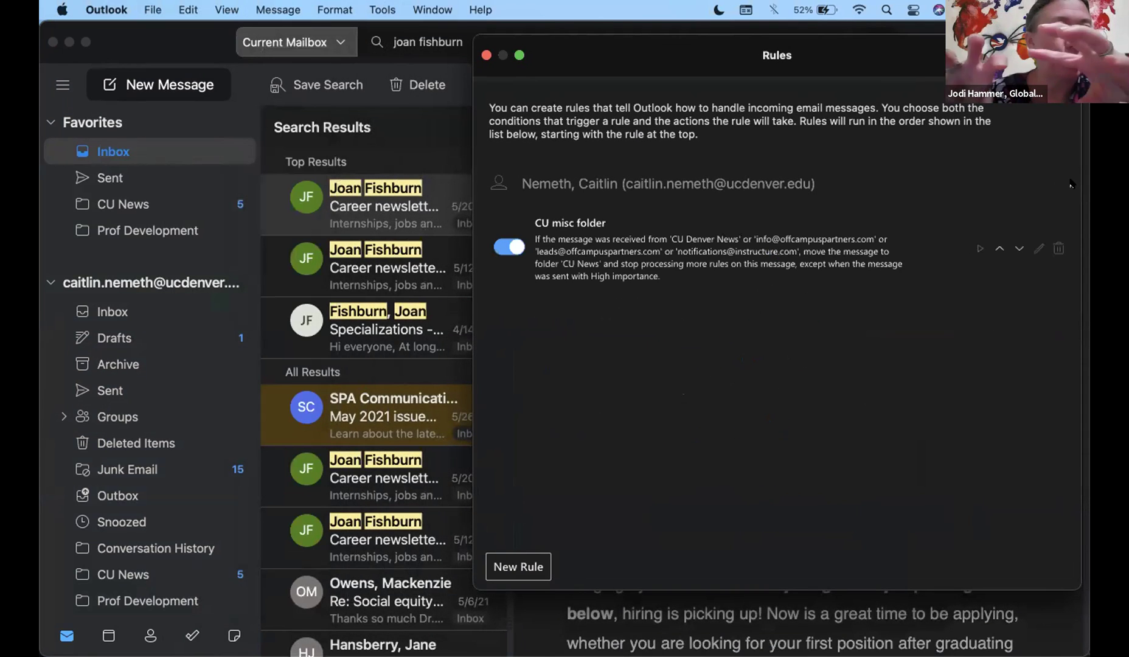
{"action": "left_click", "coordinate": [180, 30]}
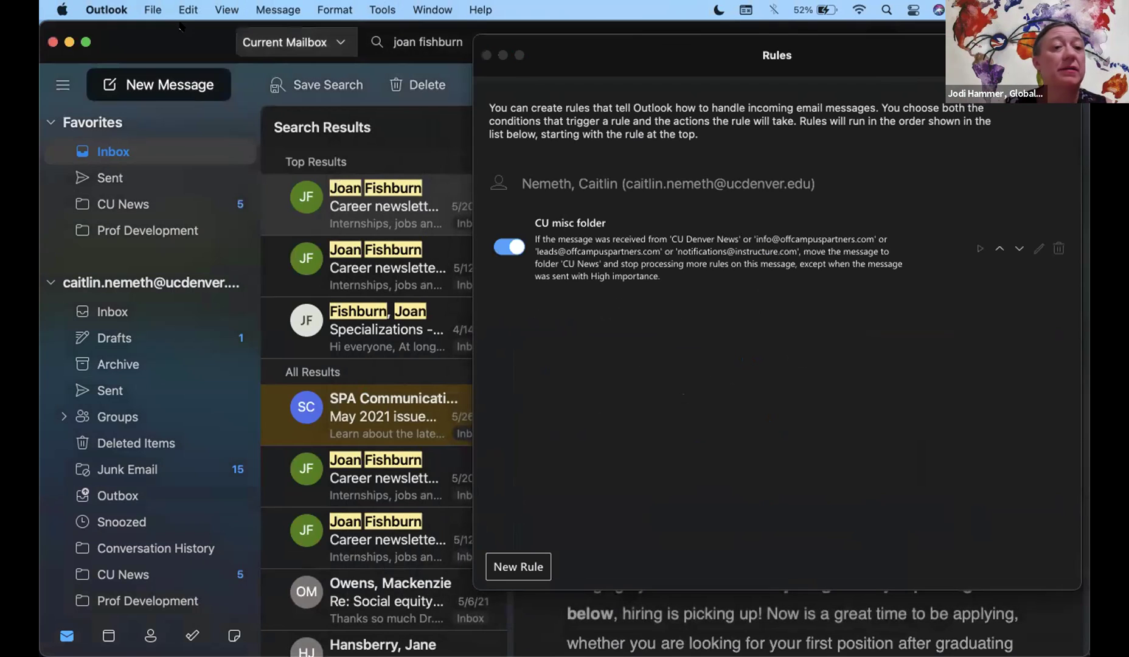
{"action": "left_click_drag", "start_coordinate": [334, 23], "coordinate": [334, 62]}
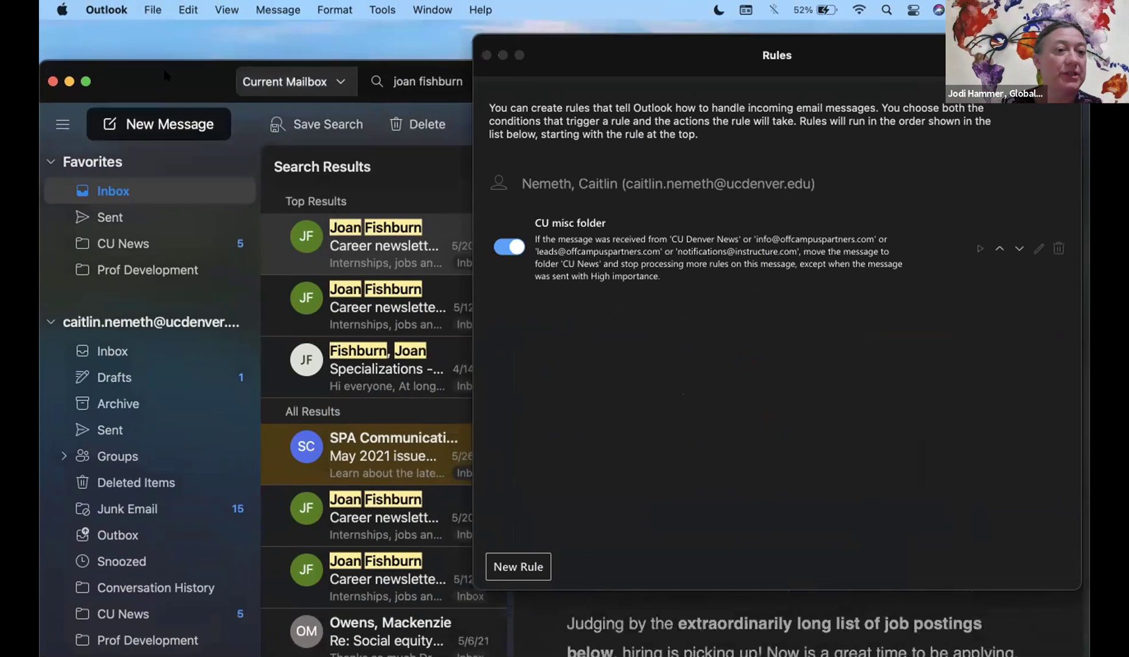
{"action": "left_click", "coordinate": [522, 78]}
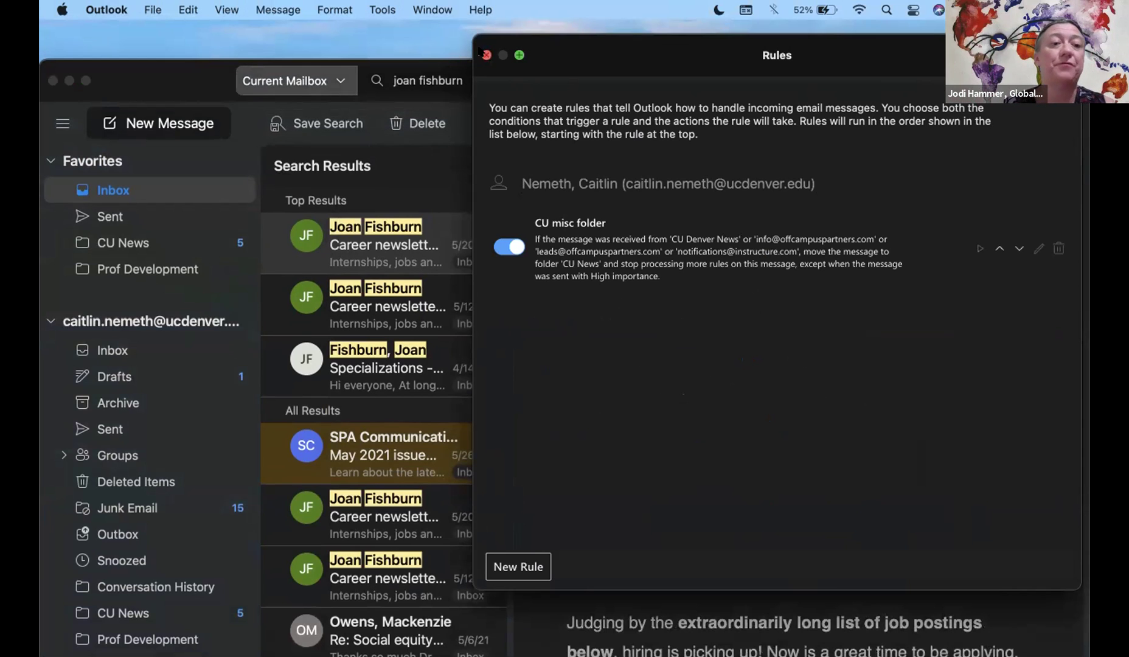
{"action": "key", "text": "super+w"}
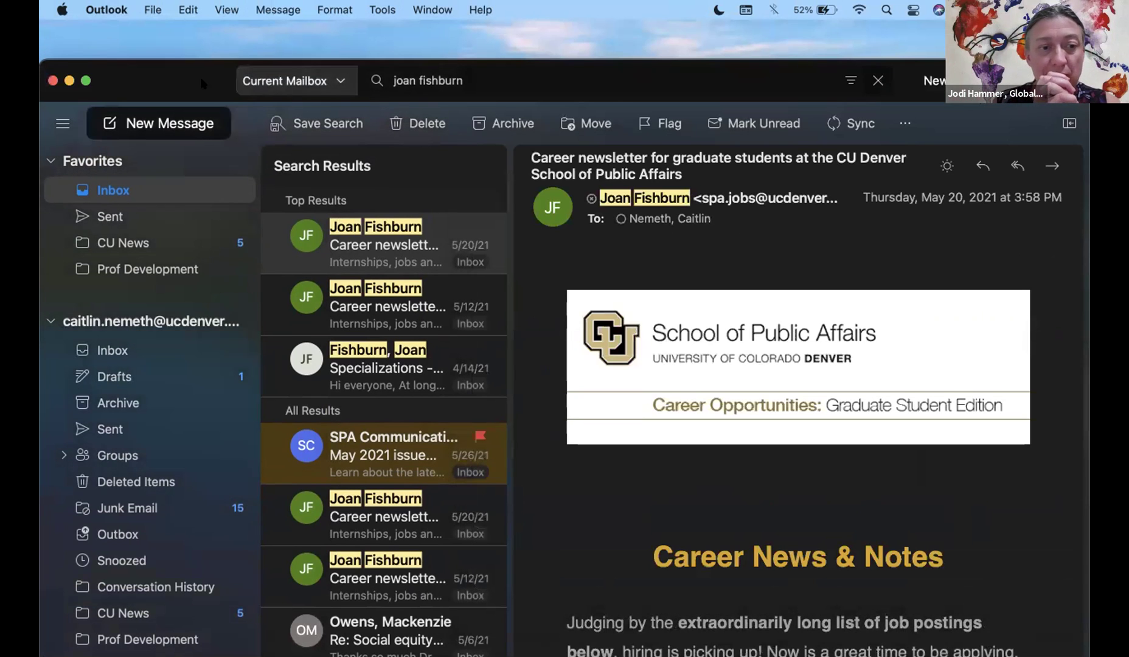
{"action": "left_click_drag", "start_coordinate": [205, 85], "coordinate": [204, 45]}
Check the search scope choices, then end the search and return to the Inbox.
{"action": "left_click", "coordinate": [324, 40]}
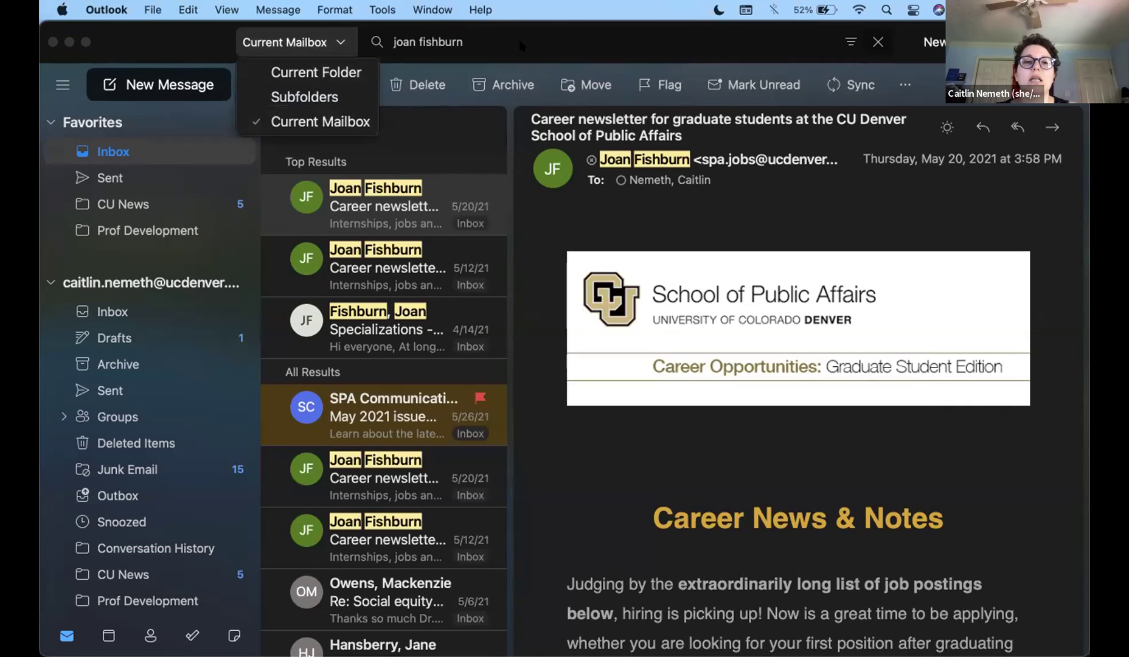
{"action": "key", "text": "Escape"}
{"action": "left_click", "coordinate": [289, 42]}
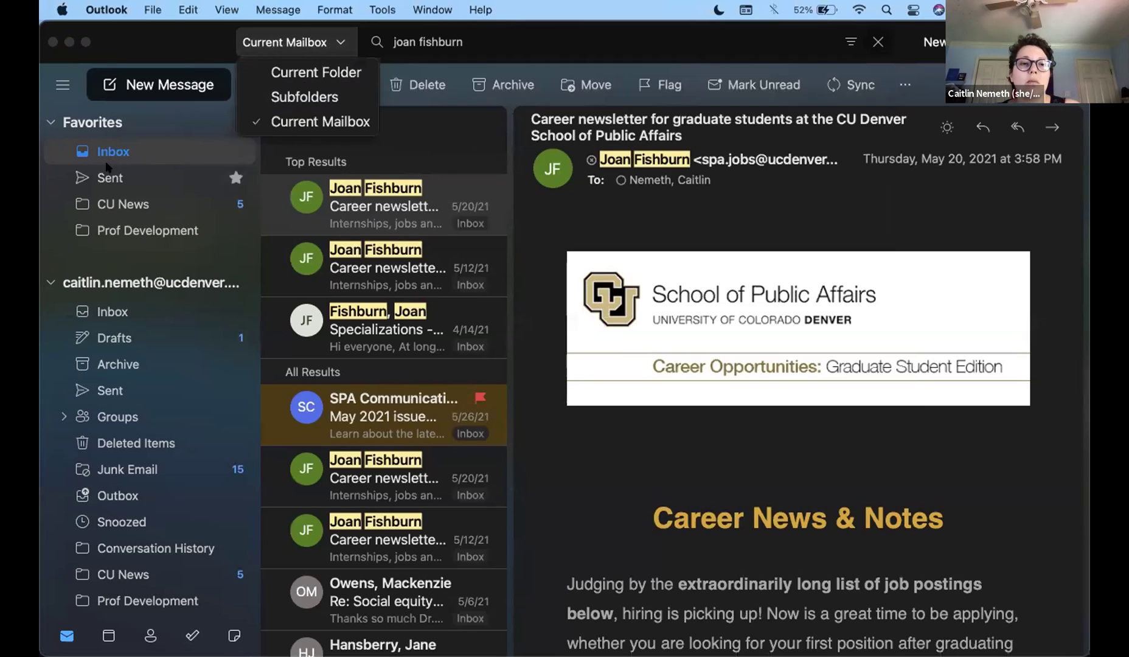
{"action": "left_click", "coordinate": [124, 149]}
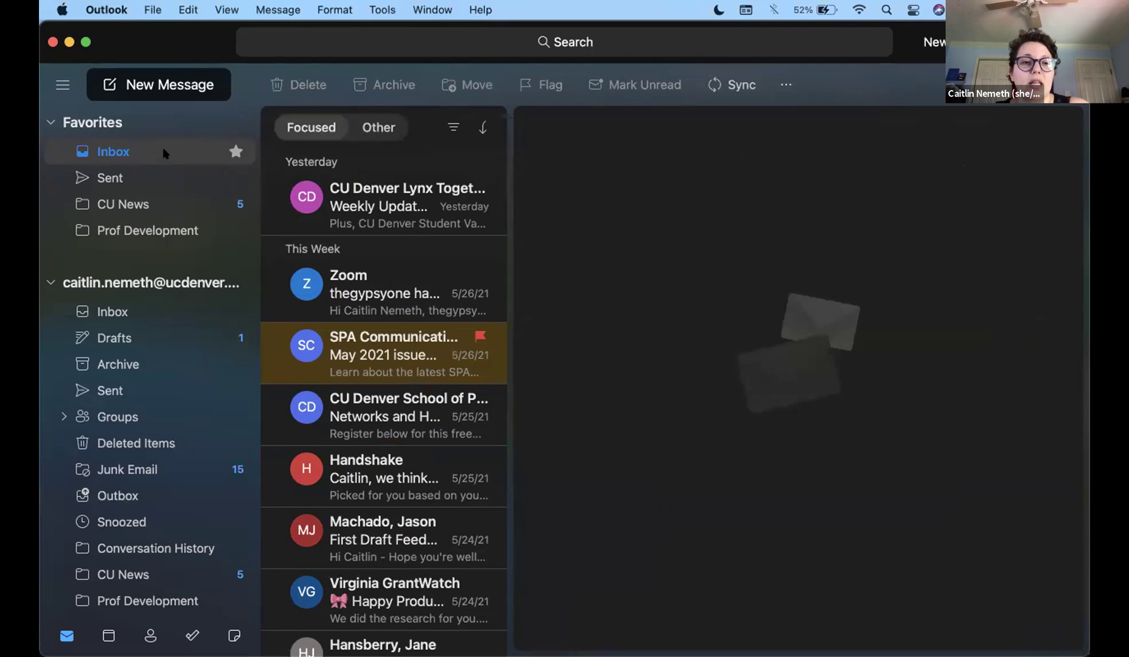
Bring up the recent searches and suggestions list.
{"action": "left_click", "coordinate": [619, 35]}
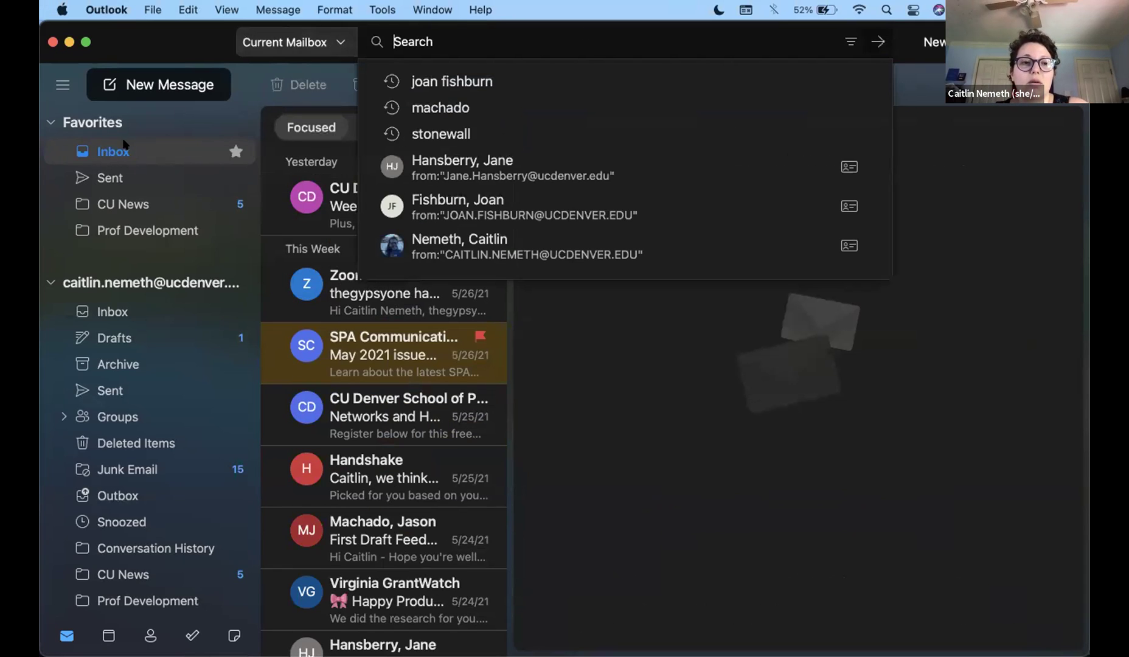
{"action": "scroll", "coordinate": [124, 146], "scroll_direction": "down", "scroll_amount": 5}
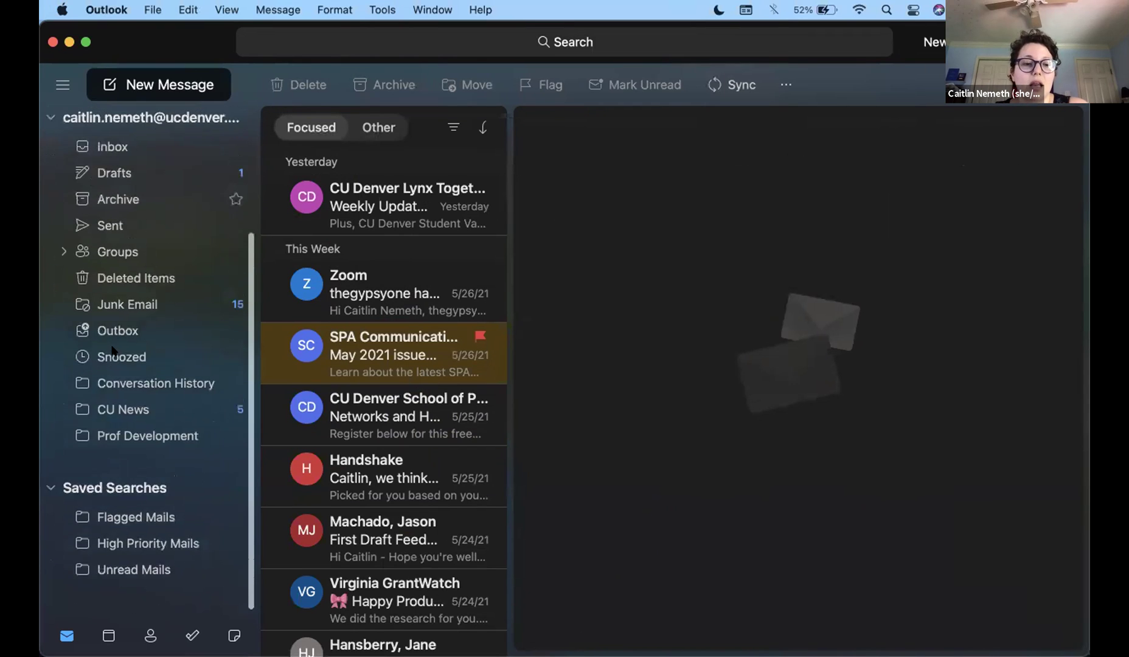
{"action": "scroll", "coordinate": [111, 244], "scroll_direction": "up", "scroll_amount": 5}
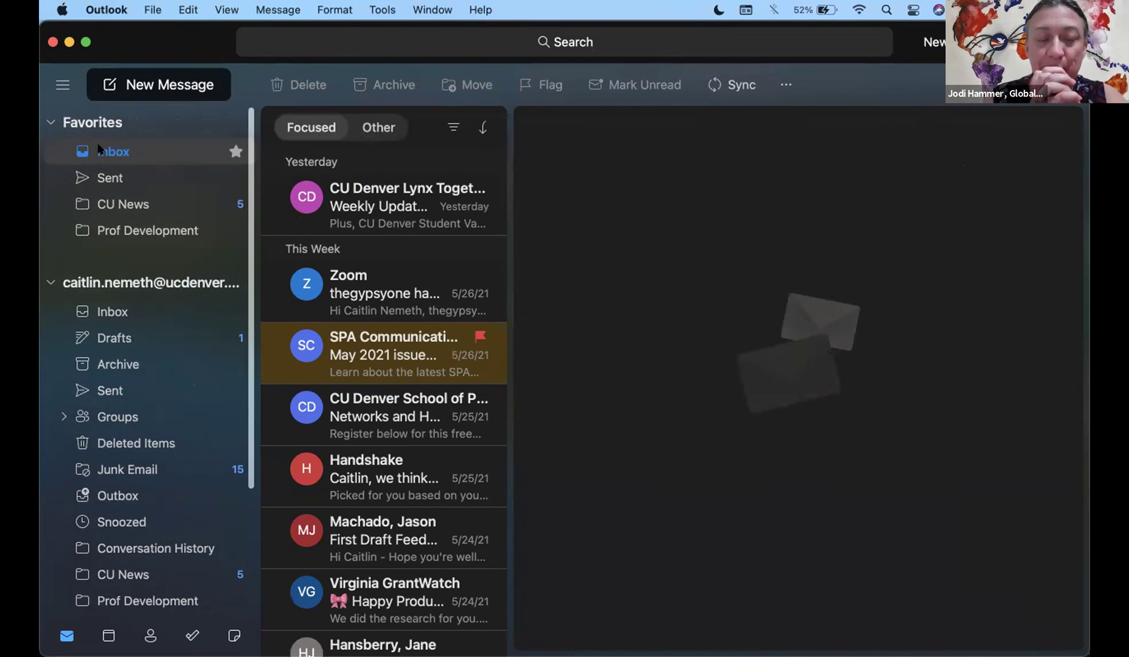
{"action": "scroll", "coordinate": [384, 243], "scroll_direction": "down", "scroll_amount": 1}
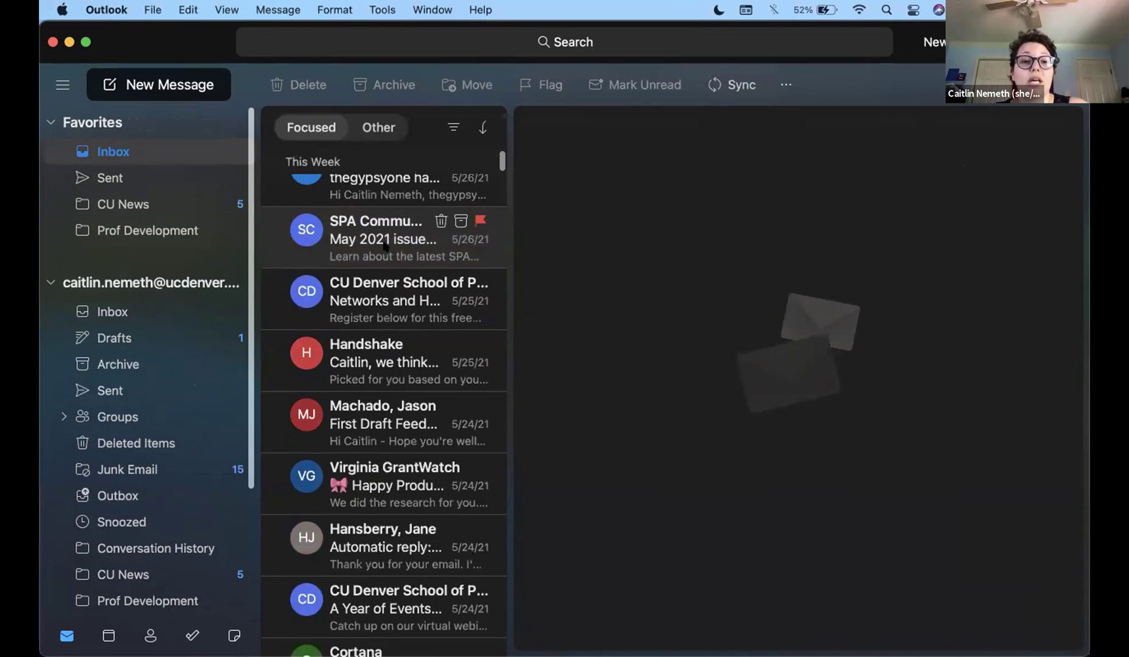
{"action": "scroll", "coordinate": [383, 243], "scroll_direction": "up", "scroll_amount": 1}
Look through the CU News folder and go back to the Inbox.
{"action": "left_click", "coordinate": [134, 204]}
{"action": "scroll", "coordinate": [404, 236], "scroll_direction": "down", "scroll_amount": 2}
{"action": "scroll", "coordinate": [404, 236], "scroll_direction": "up", "scroll_amount": 2}
{"action": "scroll", "coordinate": [404, 236], "scroll_direction": "down", "scroll_amount": 1}
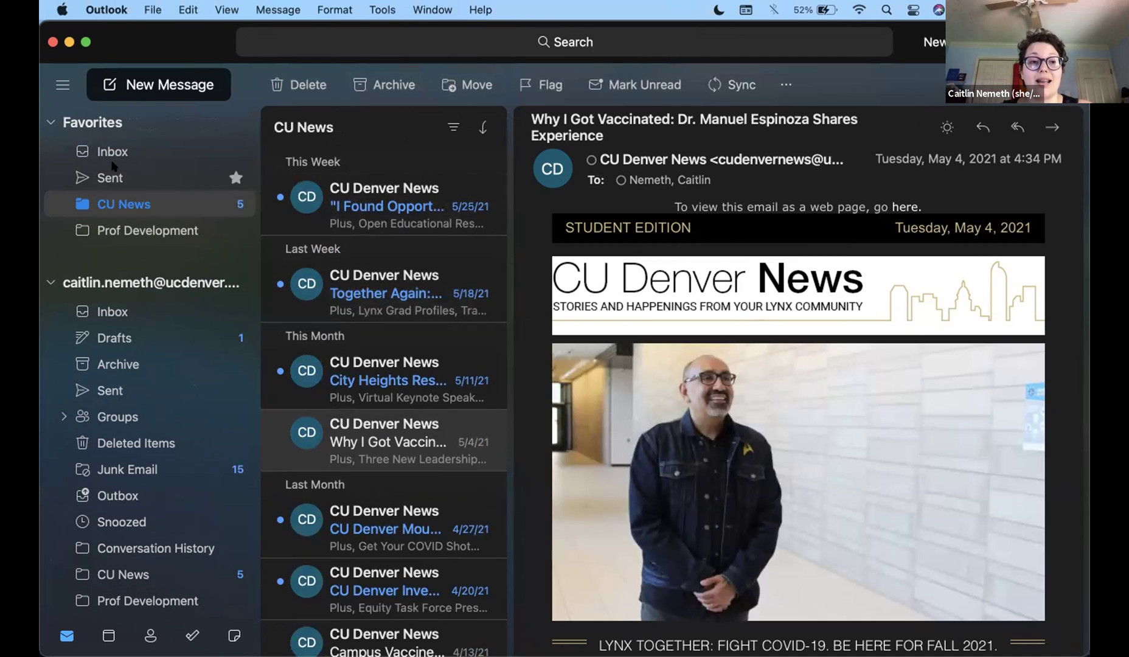
{"action": "left_click", "coordinate": [96, 152]}
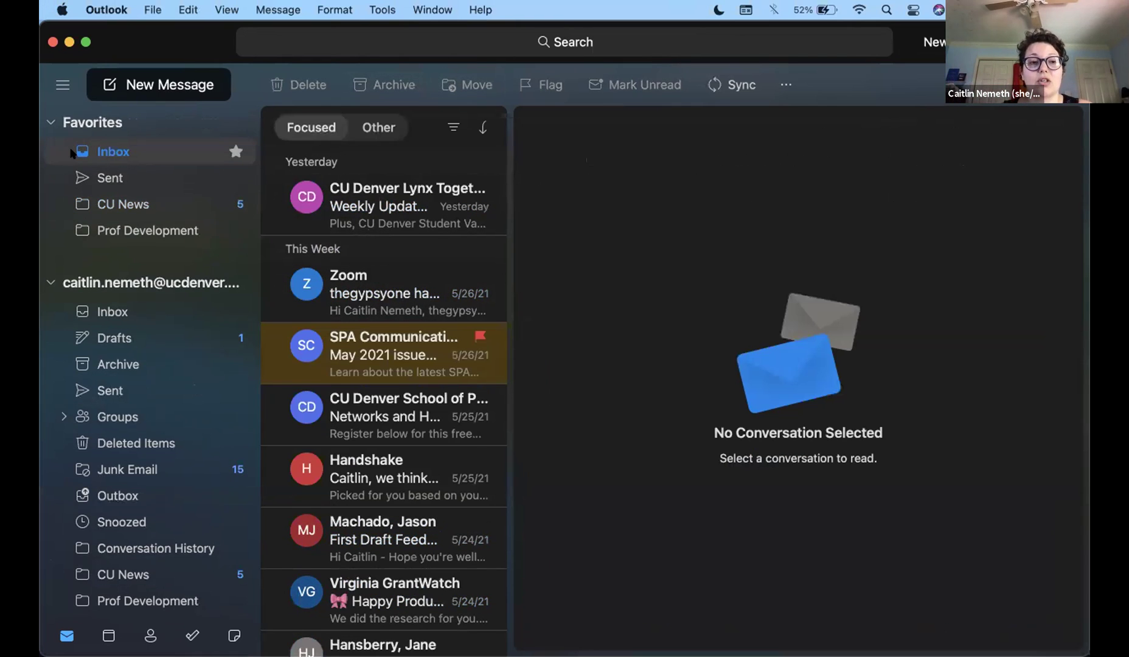
Search the Sent folder for the newsletter sender's full name, then switch to Drafts.
{"action": "left_click", "coordinate": [115, 178]}
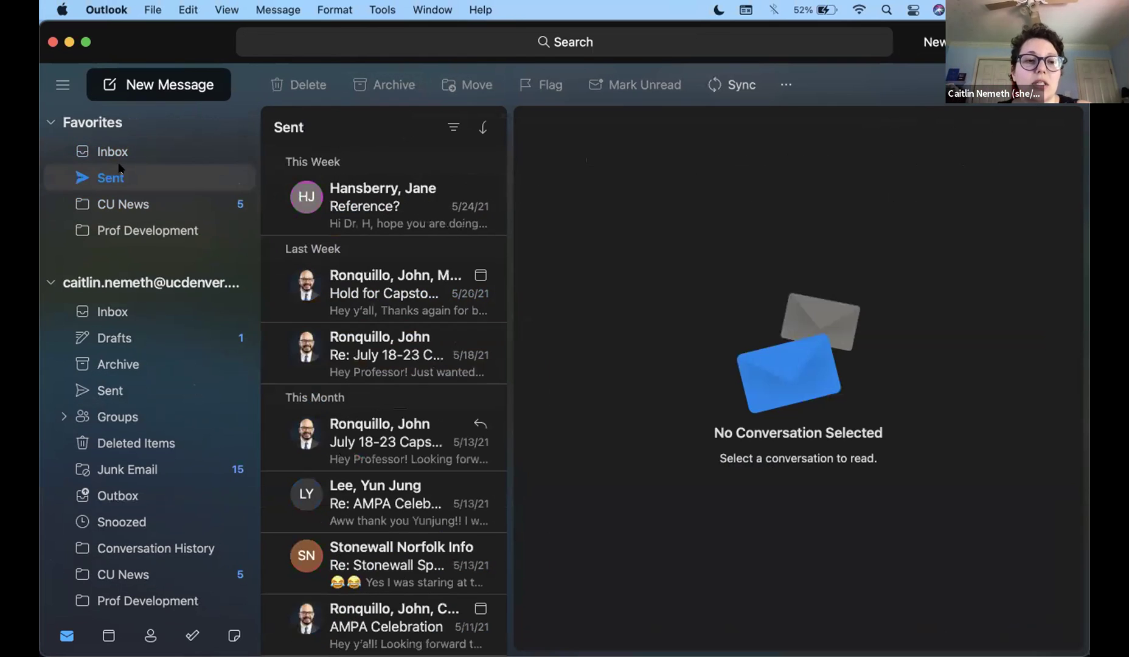
{"action": "left_click", "coordinate": [295, 34]}
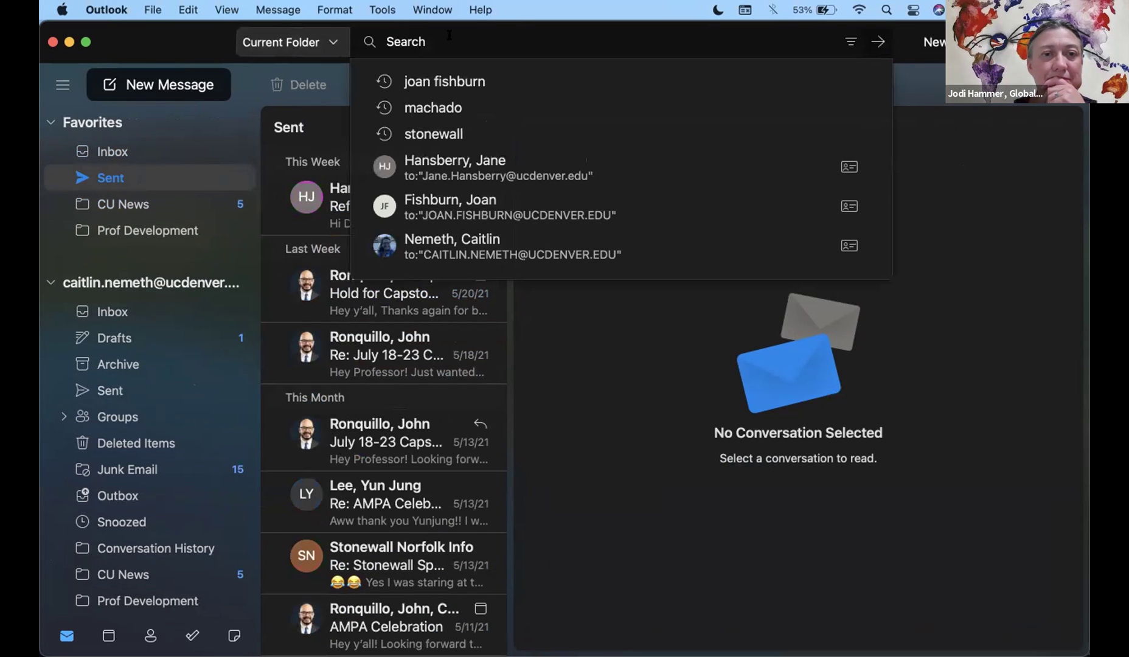
{"action": "key", "text": "Return"}
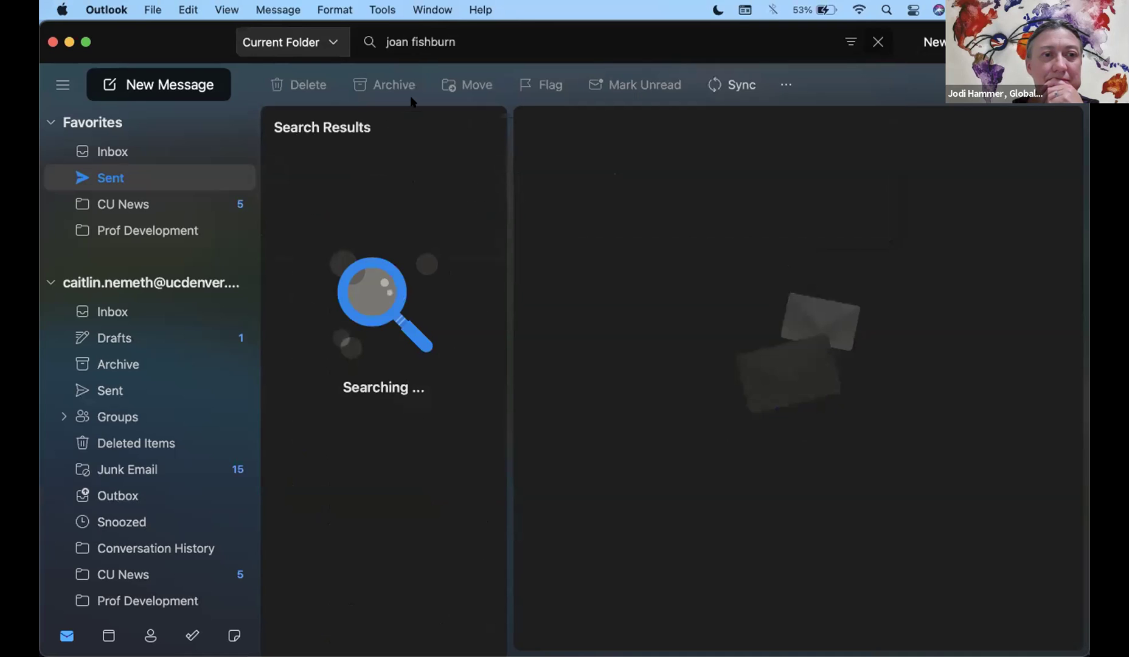
{"action": "scroll", "coordinate": [390, 228], "scroll_direction": "down", "scroll_amount": 15}
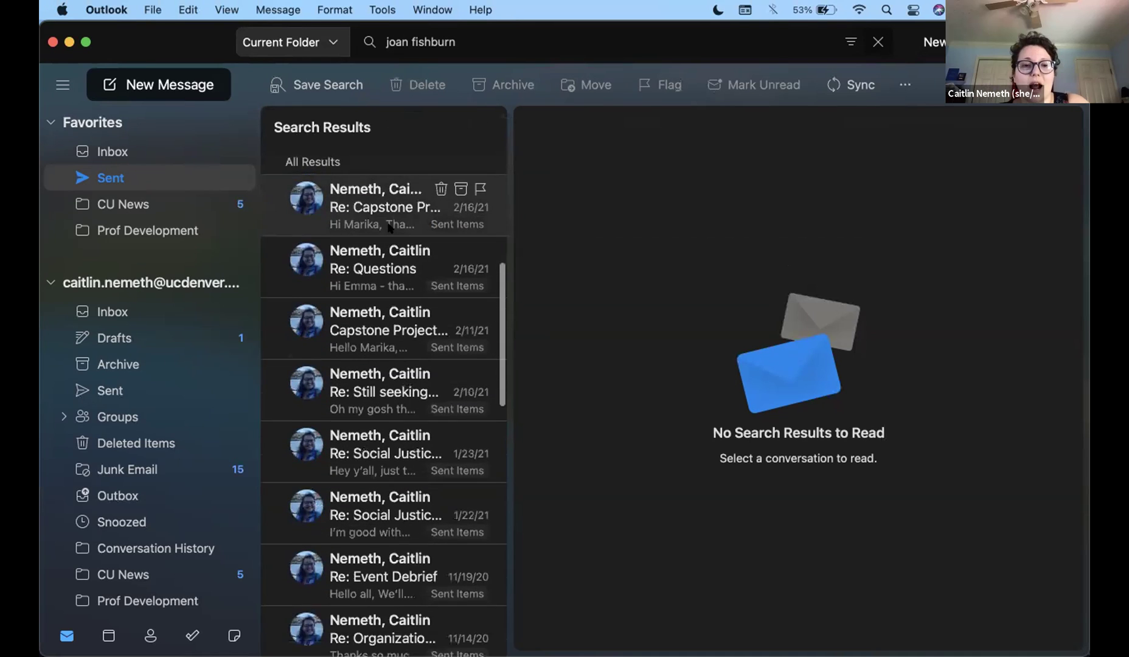
{"action": "scroll", "coordinate": [389, 228], "scroll_direction": "up", "scroll_amount": 15}
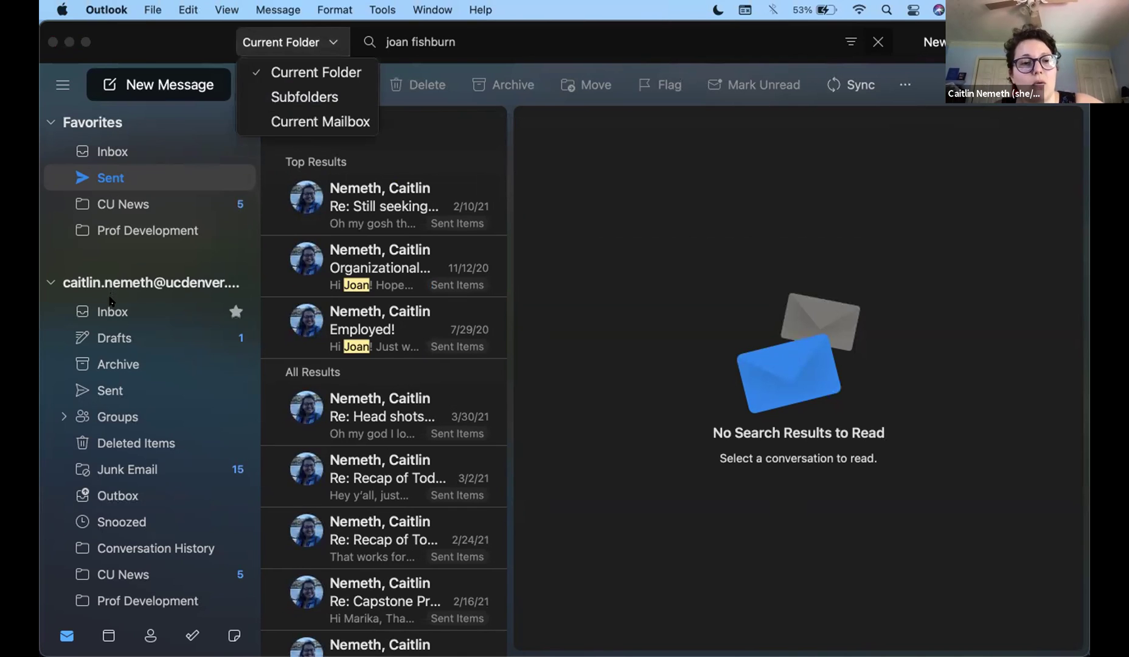
{"action": "left_click", "coordinate": [113, 337]}
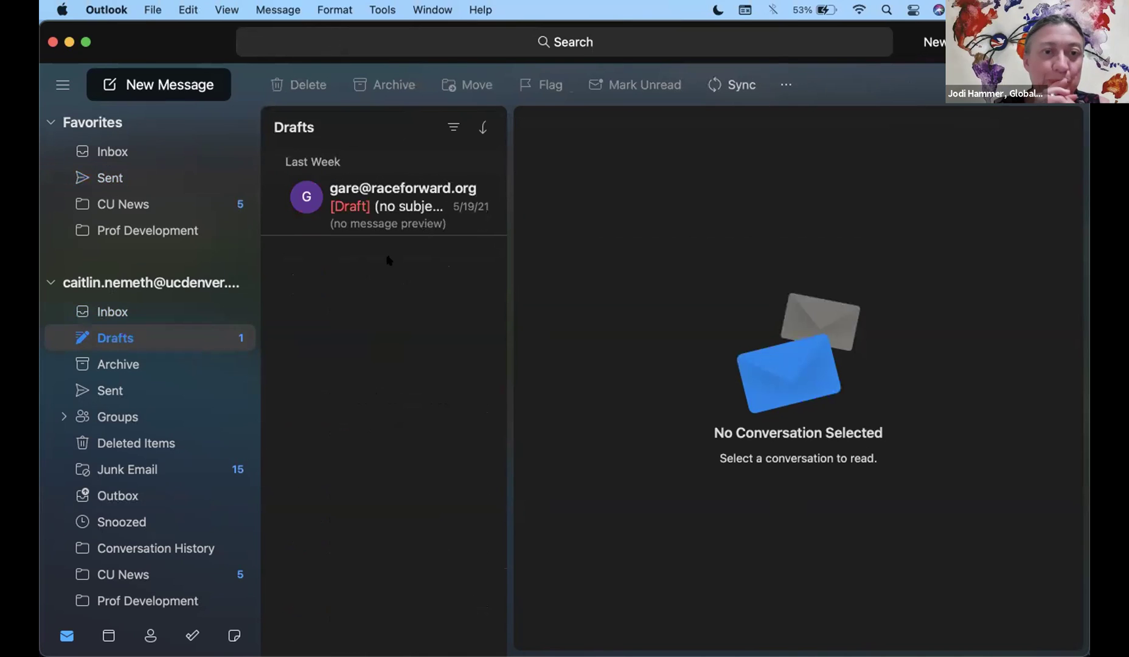
Browse the Junk Email folder and peek at its overflow toolbar commands.
{"action": "scroll", "coordinate": [137, 420], "scroll_direction": "down", "scroll_amount": 2}
{"action": "left_click", "coordinate": [138, 424]}
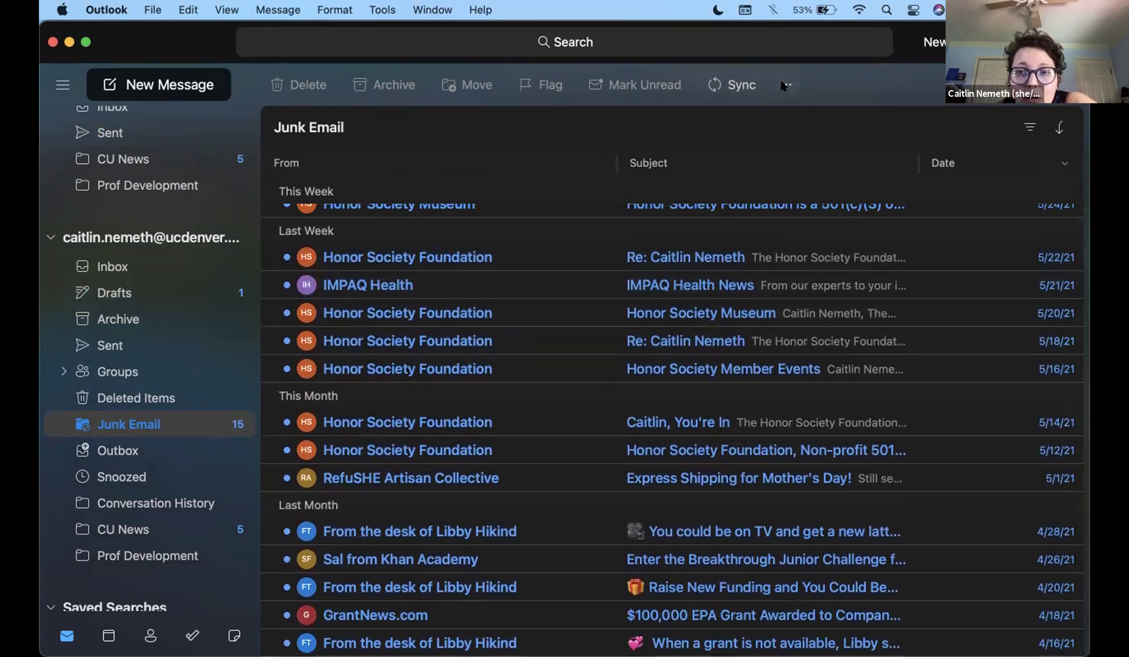
{"action": "left_click", "coordinate": [785, 85]}
{"action": "left_click", "coordinate": [203, 46]}
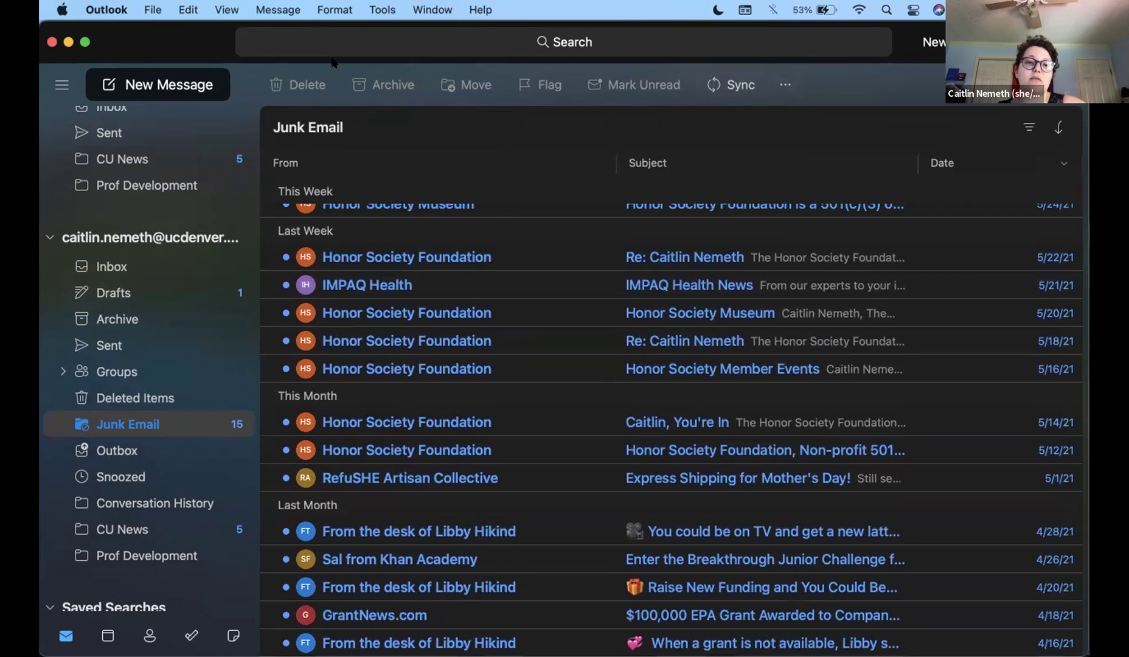
{"action": "scroll", "coordinate": [660, 217], "scroll_direction": "up", "scroll_amount": 3}
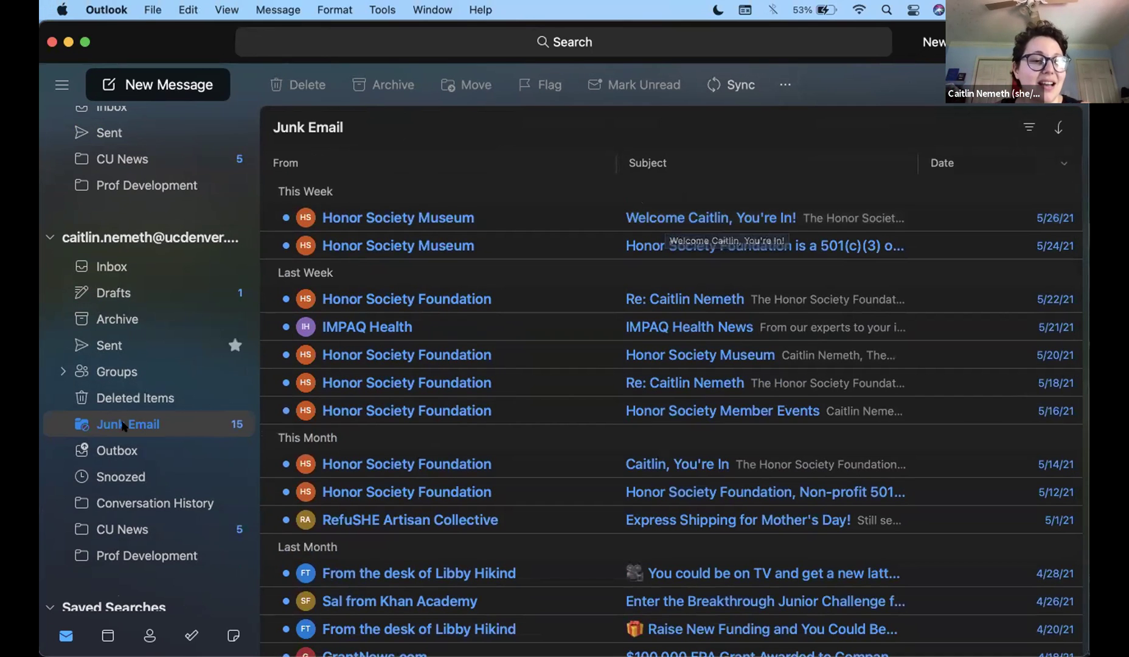
{"action": "scroll", "coordinate": [133, 419], "scroll_direction": "up", "scroll_amount": 3}
{"action": "scroll", "coordinate": [131, 201], "scroll_direction": "down", "scroll_amount": 1}
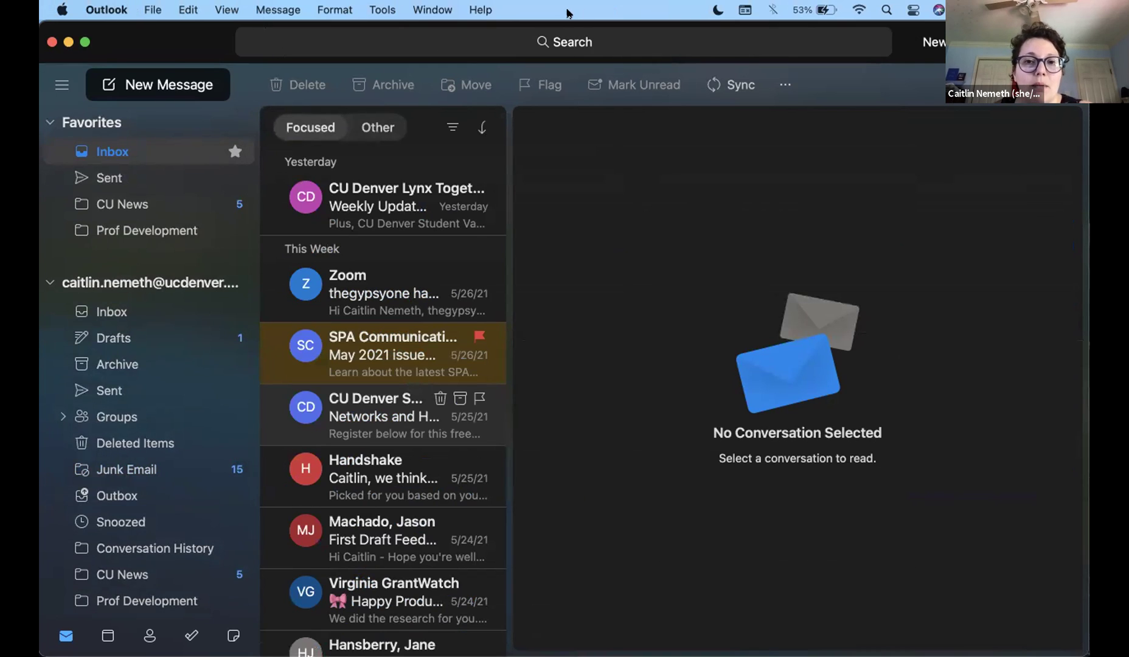
Open Tools > Rules and drag the Rules window to uncover the mailbox.
{"action": "left_click", "coordinate": [375, 11]}
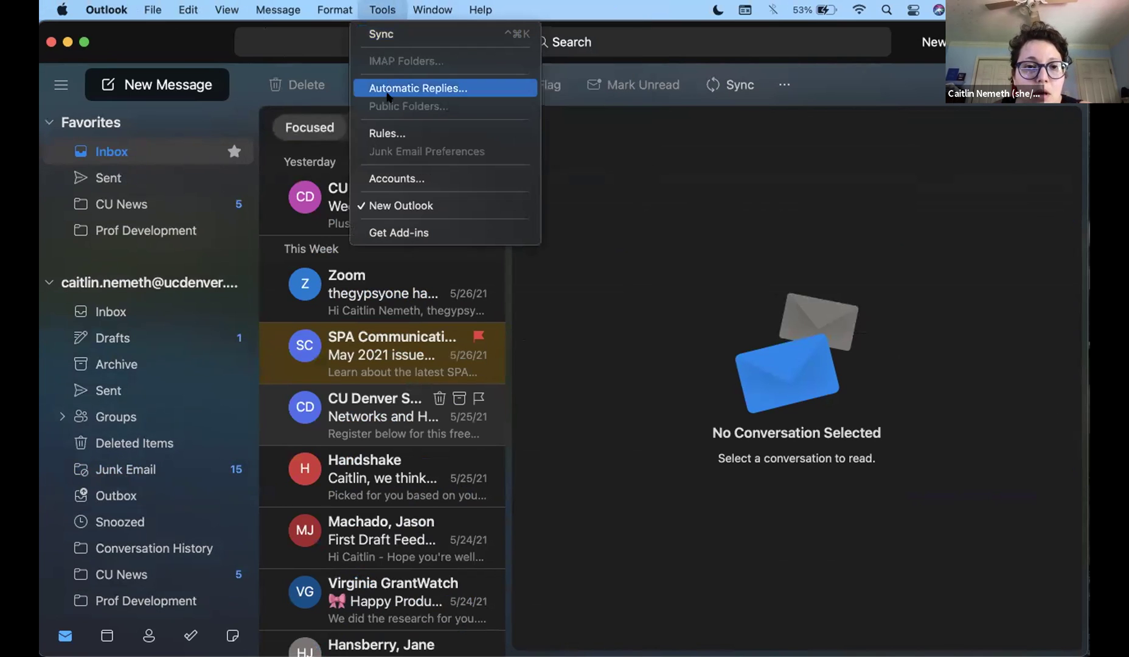
{"action": "left_click", "coordinate": [386, 132]}
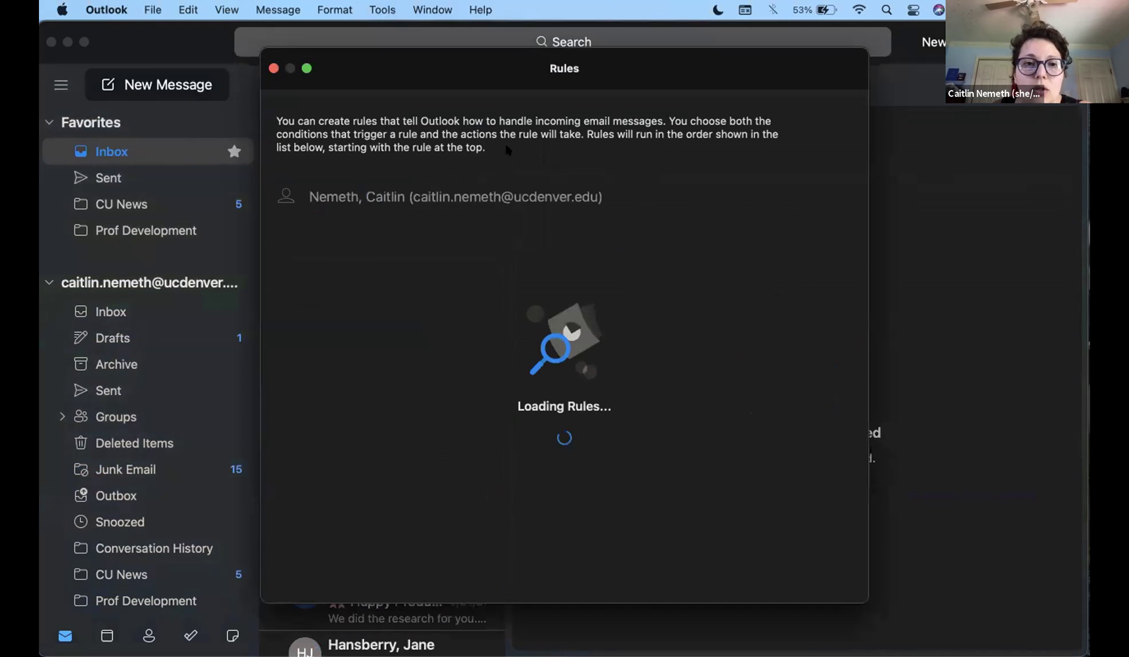
{"action": "left_click_drag", "start_coordinate": [397, 55], "coordinate": [492, 27]}
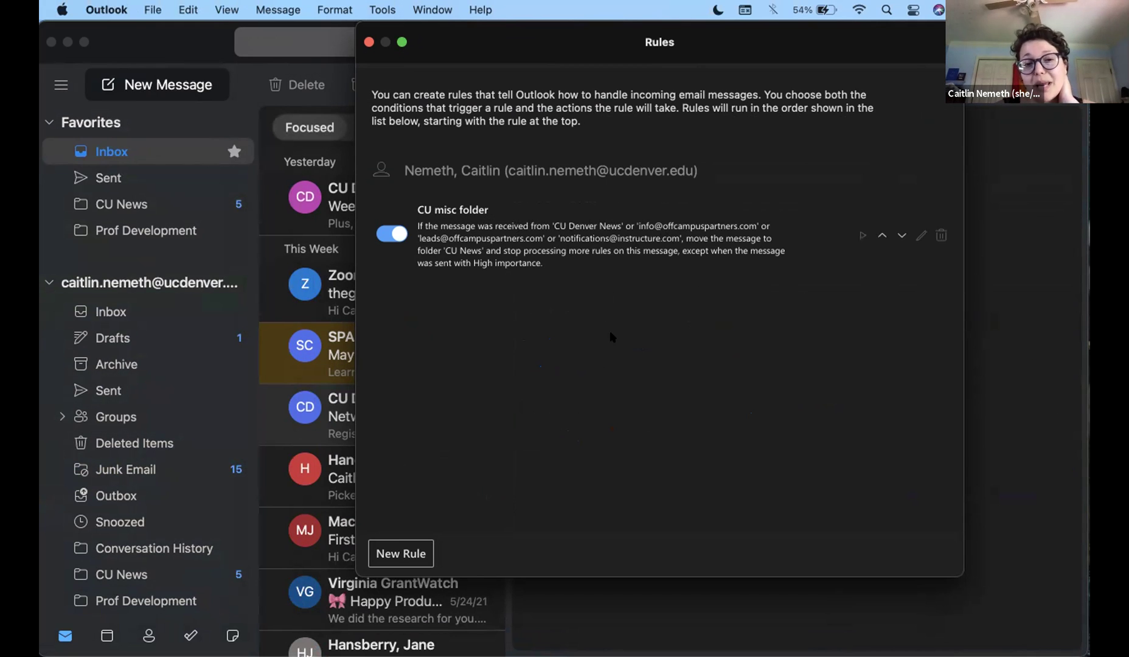
{"action": "left_click_drag", "start_coordinate": [664, 51], "coordinate": [484, 50]}
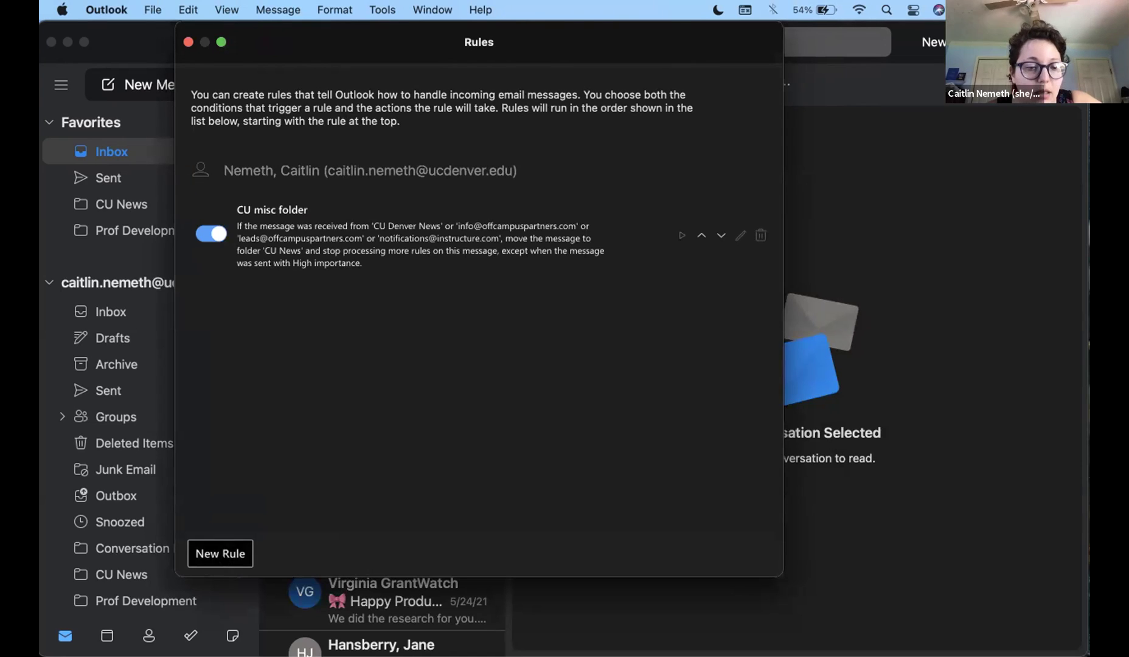
{"action": "left_click", "coordinate": [220, 553]}
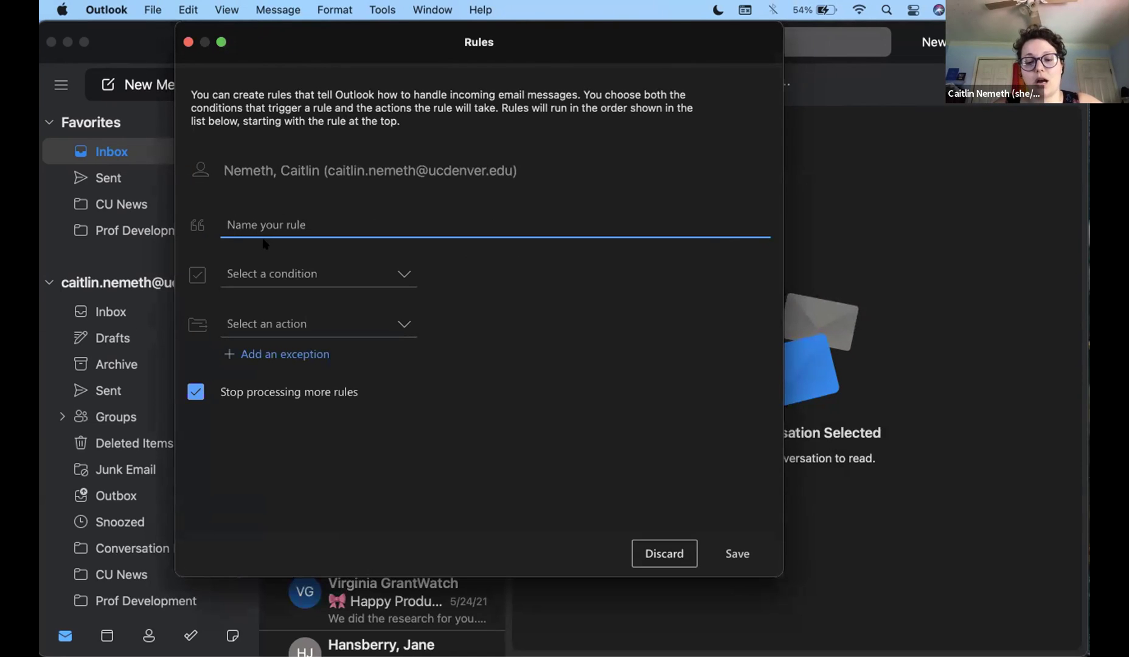
Name the new rule 'Prof Dev from Joan' and browse the available conditions.
{"action": "type", "text": "Prof Dev"}
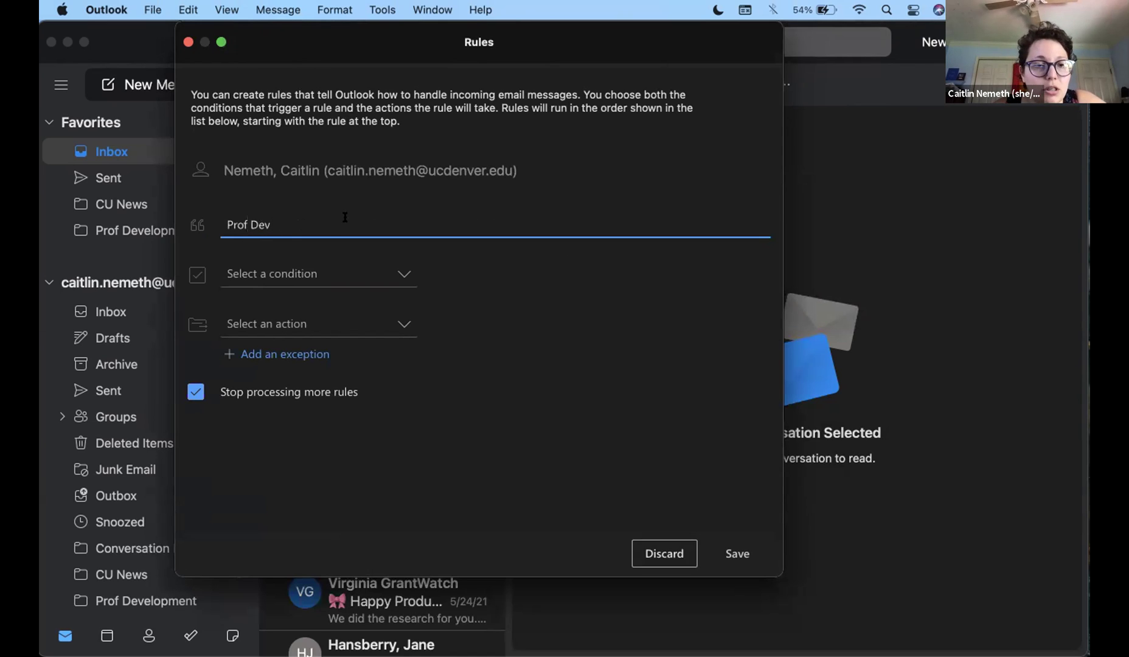
{"action": "type", "text": " from Joan"}
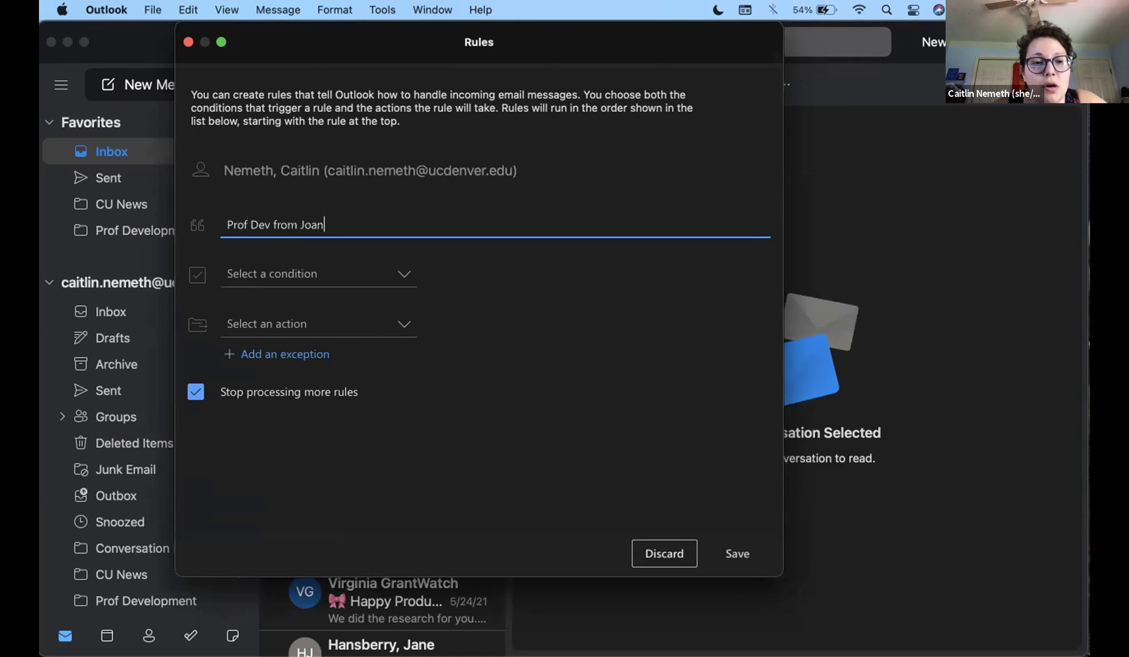
{"action": "left_click", "coordinate": [305, 275]}
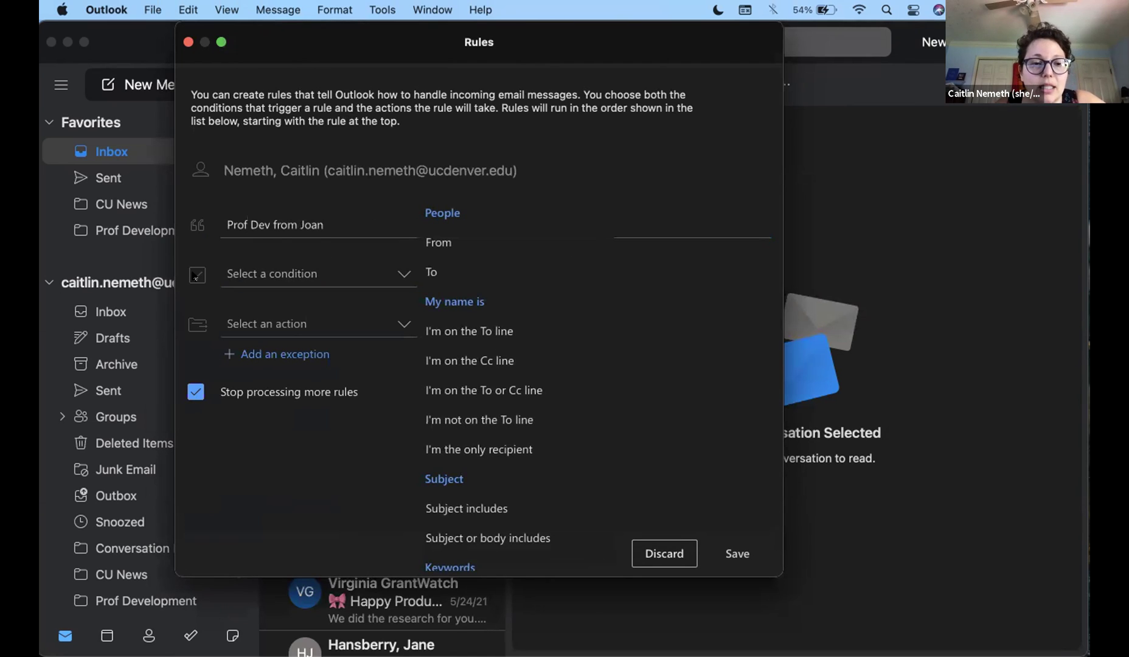
{"action": "scroll", "coordinate": [444, 278], "scroll_direction": "down", "scroll_amount": 5}
{"action": "scroll", "coordinate": [445, 278], "scroll_direction": "up", "scroll_amount": 3}
{"action": "scroll", "coordinate": [444, 278], "scroll_direction": "down", "scroll_amount": 1}
{"action": "scroll", "coordinate": [444, 278], "scroll_direction": "up", "scroll_amount": 1}
{"action": "scroll", "coordinate": [445, 278], "scroll_direction": "down", "scroll_amount": 5}
{"action": "scroll", "coordinate": [445, 278], "scroll_direction": "down", "scroll_amount": 6}
{"action": "scroll", "coordinate": [445, 278], "scroll_direction": "down", "scroll_amount": 2}
{"action": "scroll", "coordinate": [453, 365], "scroll_direction": "up", "scroll_amount": 1}
{"action": "scroll", "coordinate": [456, 416], "scroll_direction": "down", "scroll_amount": 1}
{"action": "left_click", "coordinate": [461, 453]}
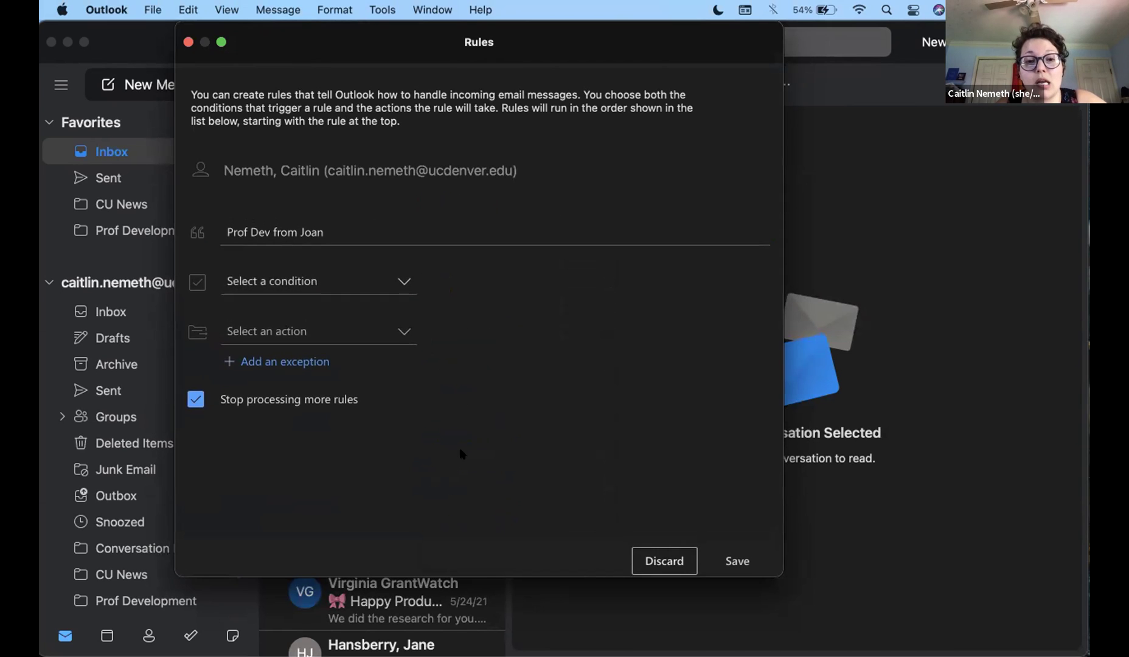
Set the first condition to From, matching the chosen colleague as sender.
{"action": "left_click", "coordinate": [404, 274]}
{"action": "scroll", "coordinate": [521, 459], "scroll_direction": "down", "scroll_amount": 4}
{"action": "scroll", "coordinate": [521, 459], "scroll_direction": "down", "scroll_amount": 3}
{"action": "scroll", "coordinate": [519, 461], "scroll_direction": "up", "scroll_amount": 8}
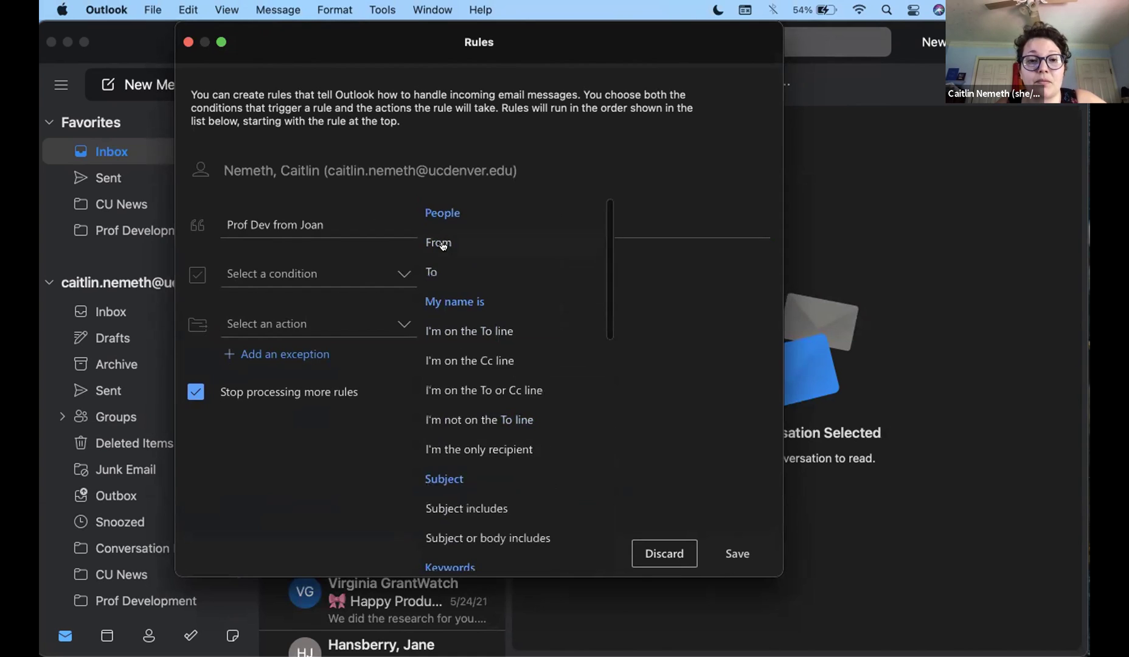
{"action": "left_click", "coordinate": [442, 244]}
{"action": "type", "text": "joan"}
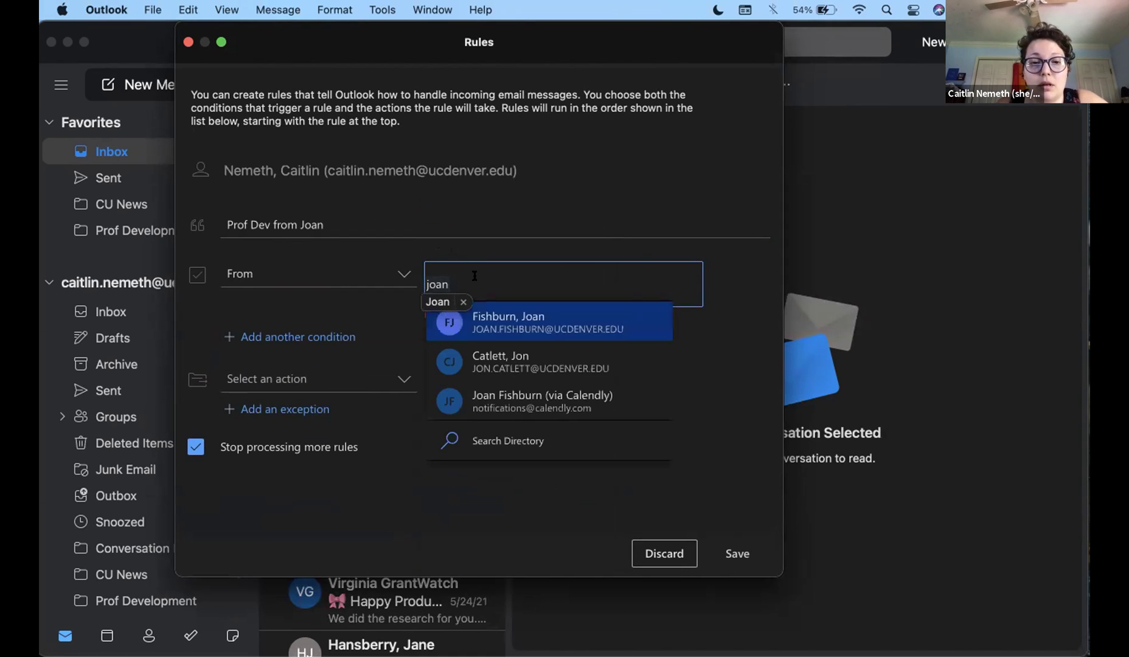
{"action": "left_click", "coordinate": [521, 319]}
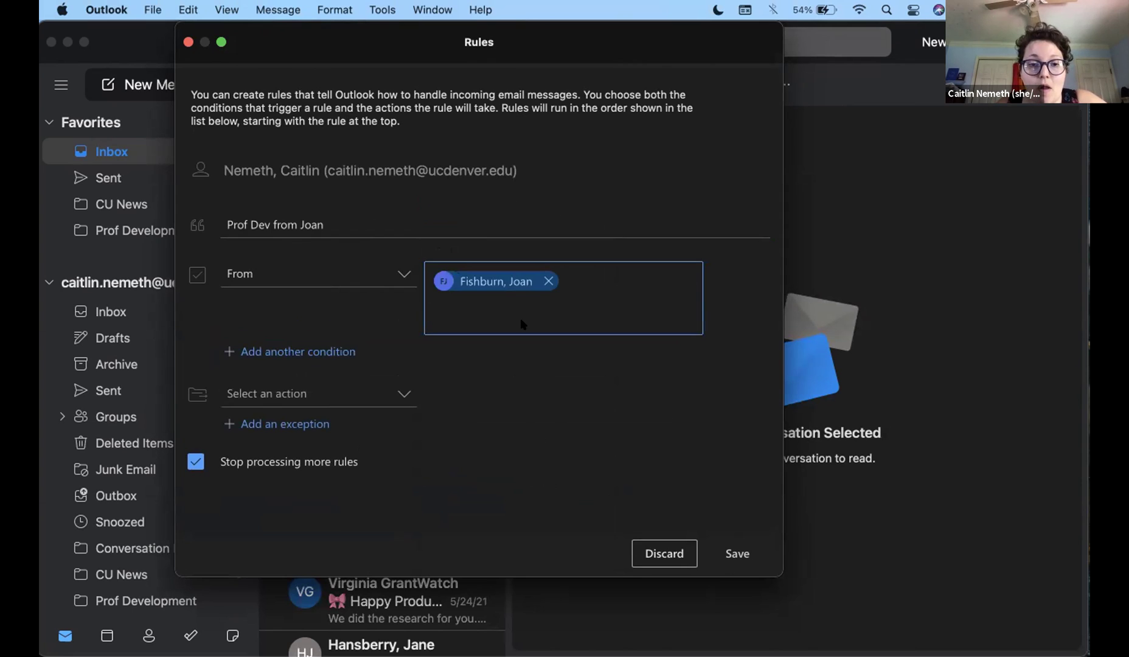
Add a second condition set to To, leaving its recipient empty.
{"action": "left_click", "coordinate": [259, 353]}
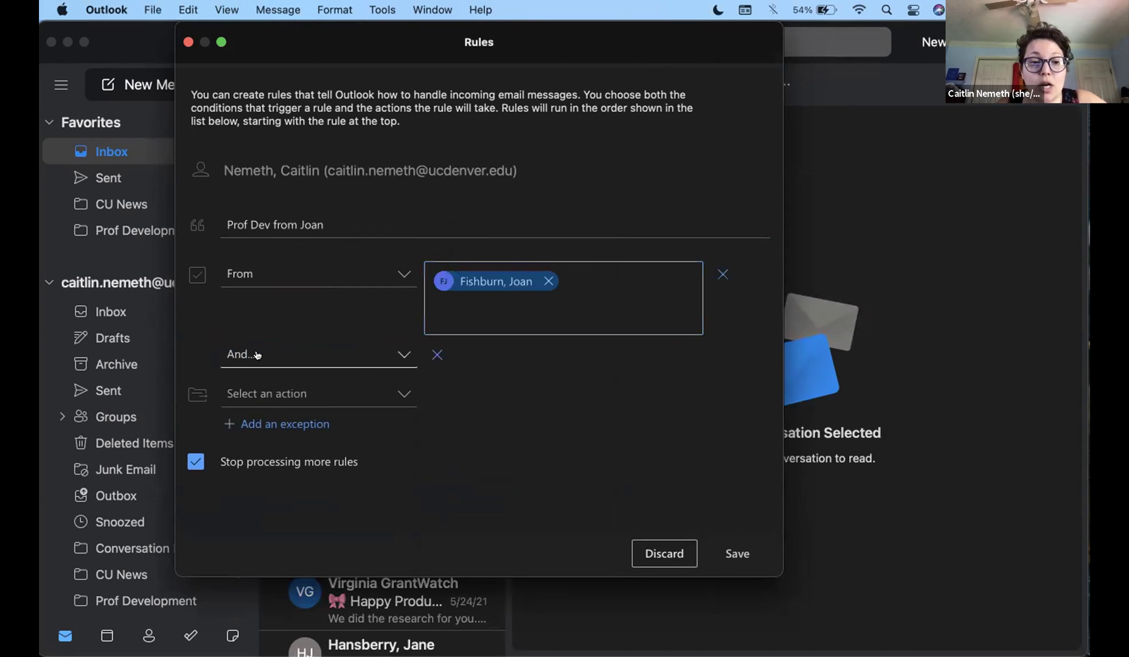
{"action": "left_click", "coordinate": [397, 355]}
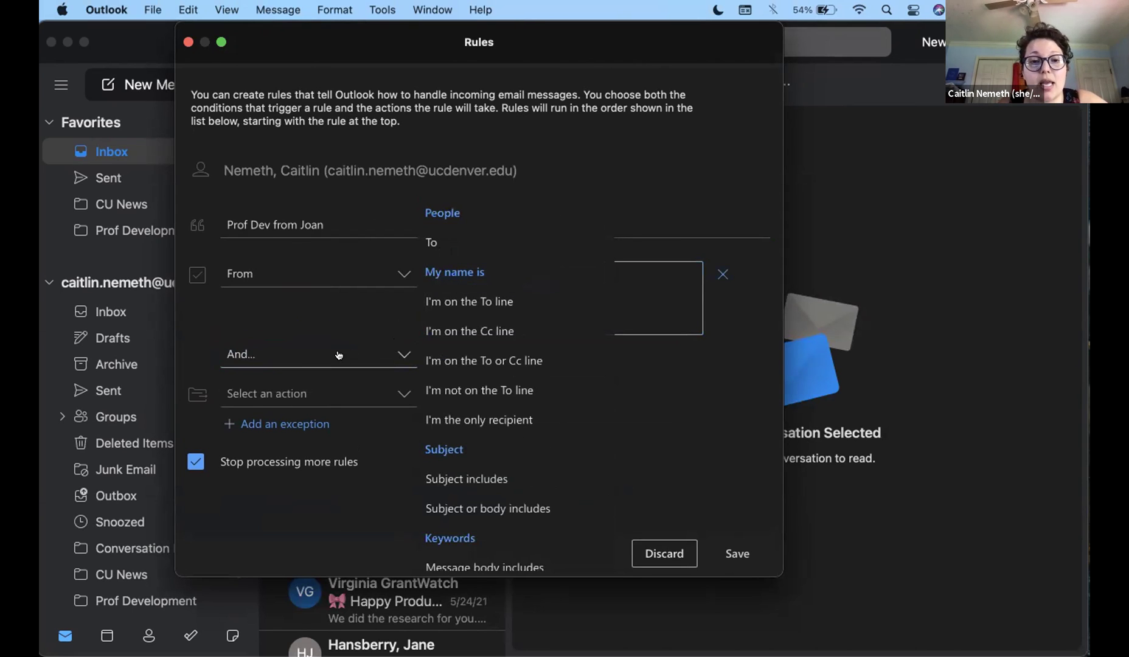
{"action": "left_click", "coordinate": [466, 243]}
{"action": "type", "text": "gen"}
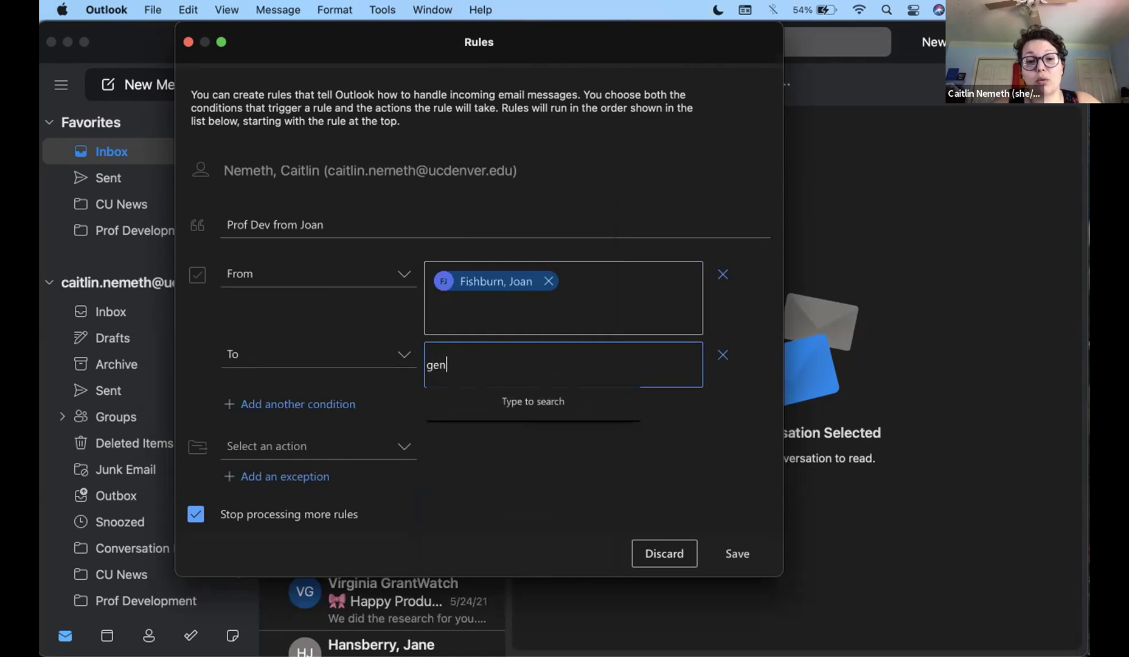
{"action": "key", "text": "BackSpace"}
{"action": "key", "text": "BackSpace"}
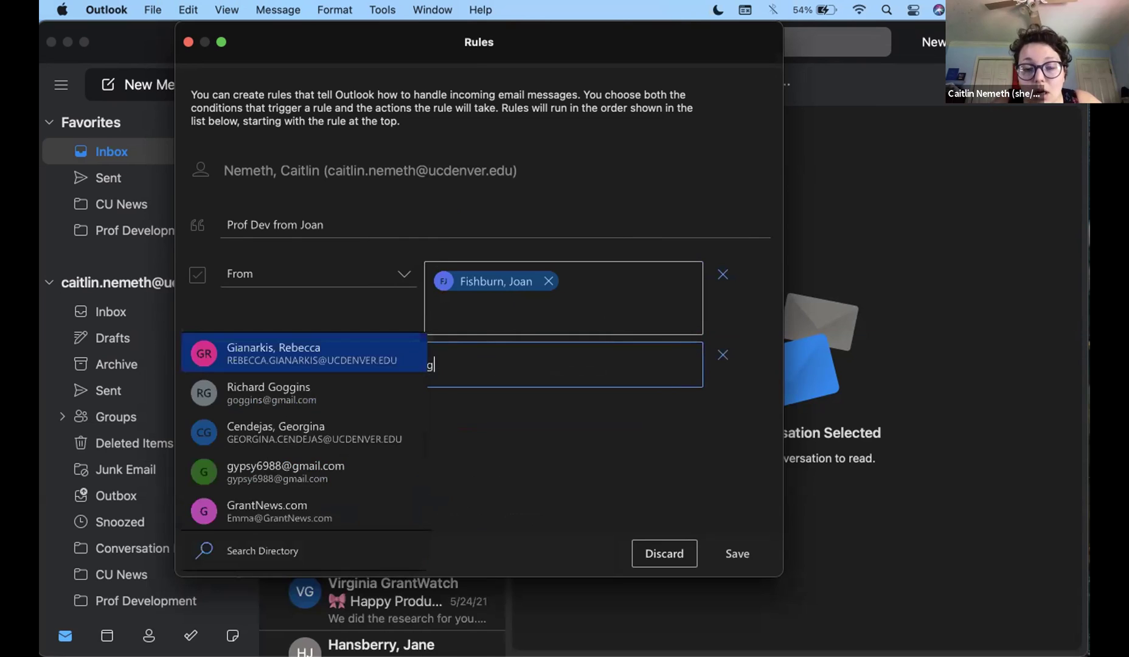
{"action": "key", "text": "BackSpace"}
{"action": "type", "text": "cud"}
{"action": "key", "text": "BackSpace"}
{"action": "key", "text": "BackSpace"}
{"action": "key", "text": "BackSpace"}
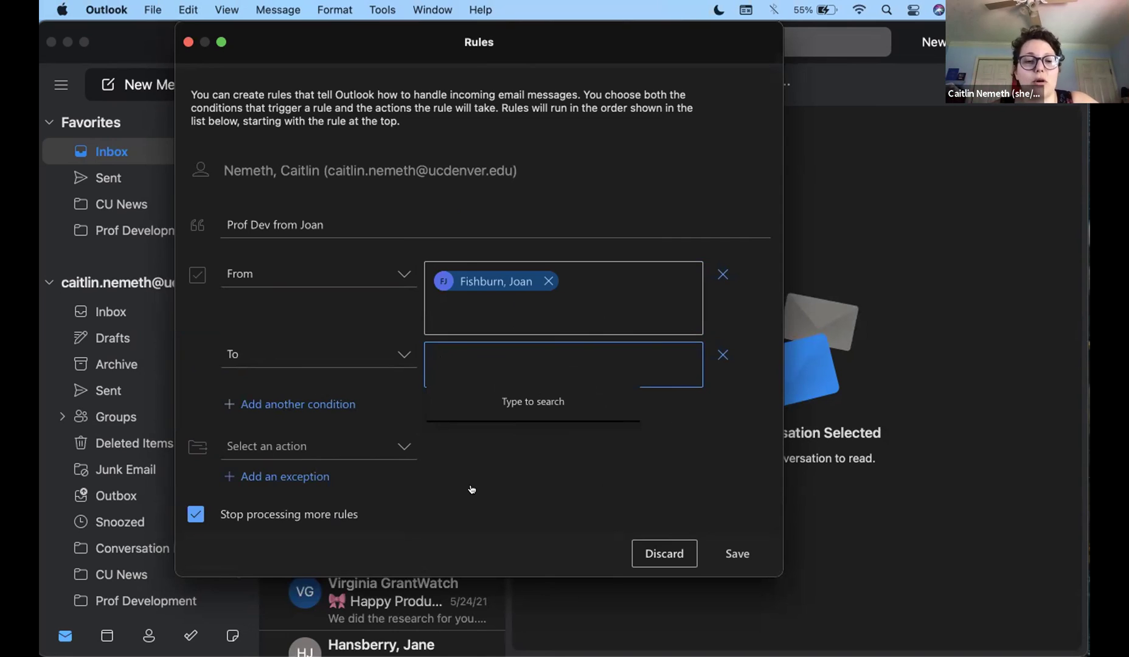
Drop the empty To condition and set the rule's action to move messages to a folder.
{"action": "left_click", "coordinate": [269, 443]}
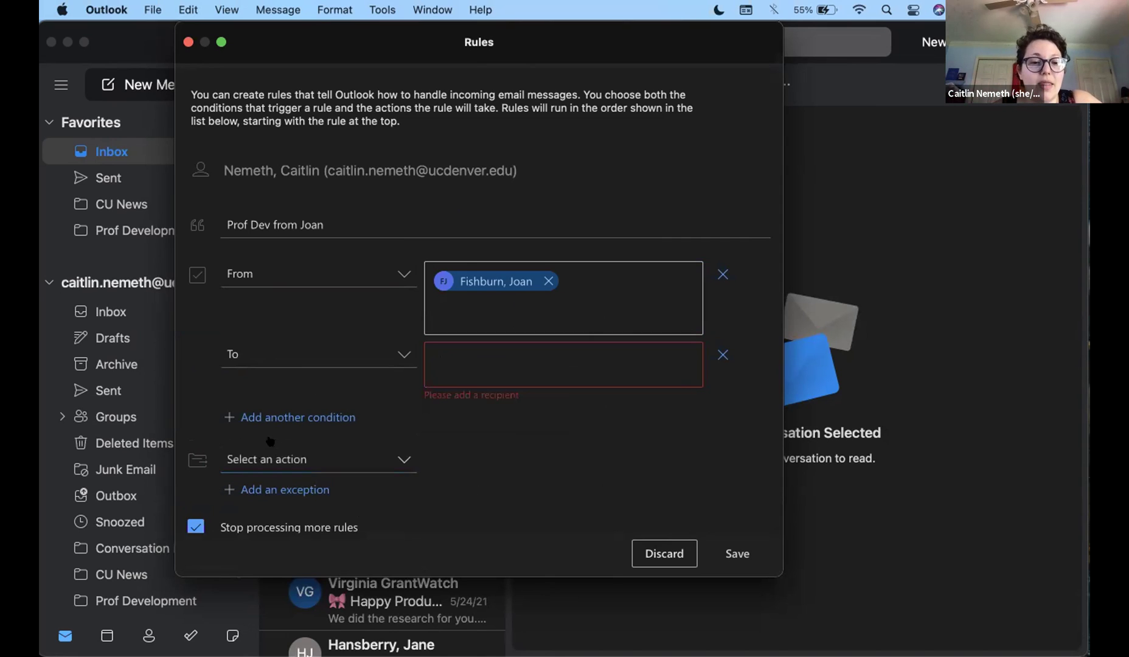
{"action": "left_click", "coordinate": [723, 355]}
{"action": "left_click", "coordinate": [404, 393]}
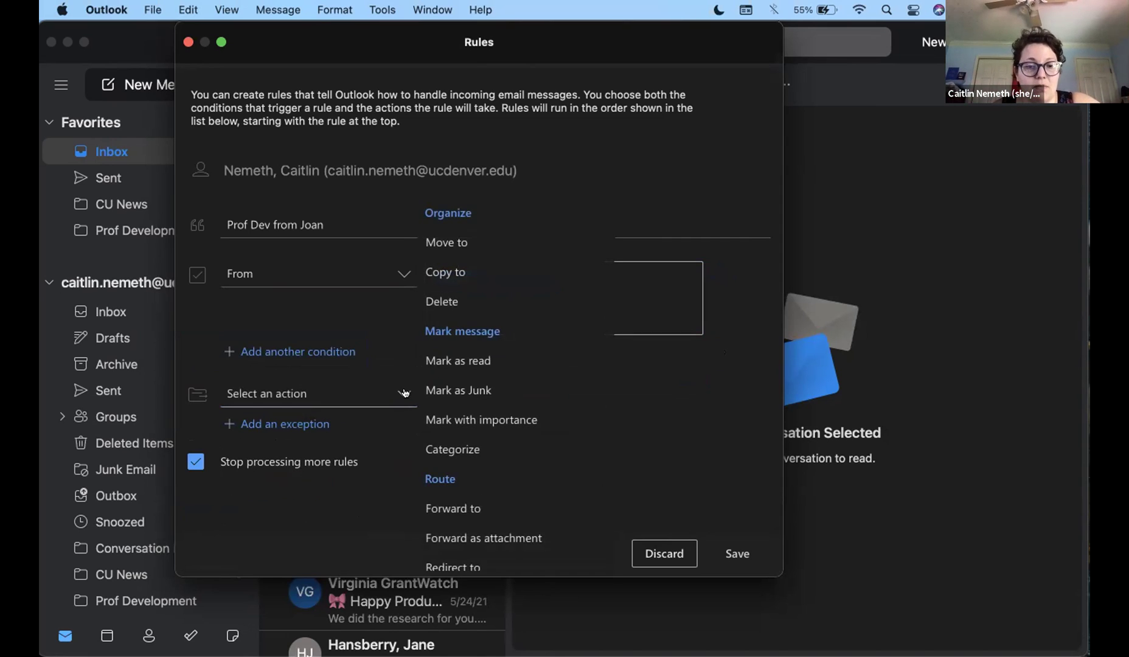
{"action": "scroll", "coordinate": [575, 313], "scroll_direction": "up", "scroll_amount": 1}
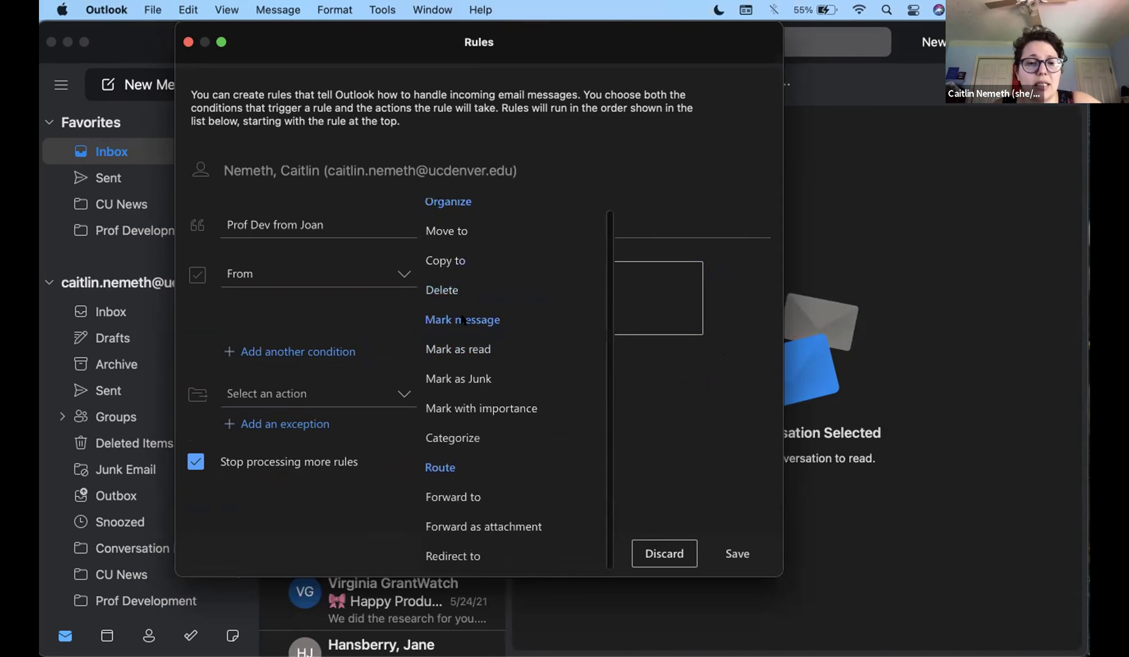
{"action": "left_click", "coordinate": [456, 442]}
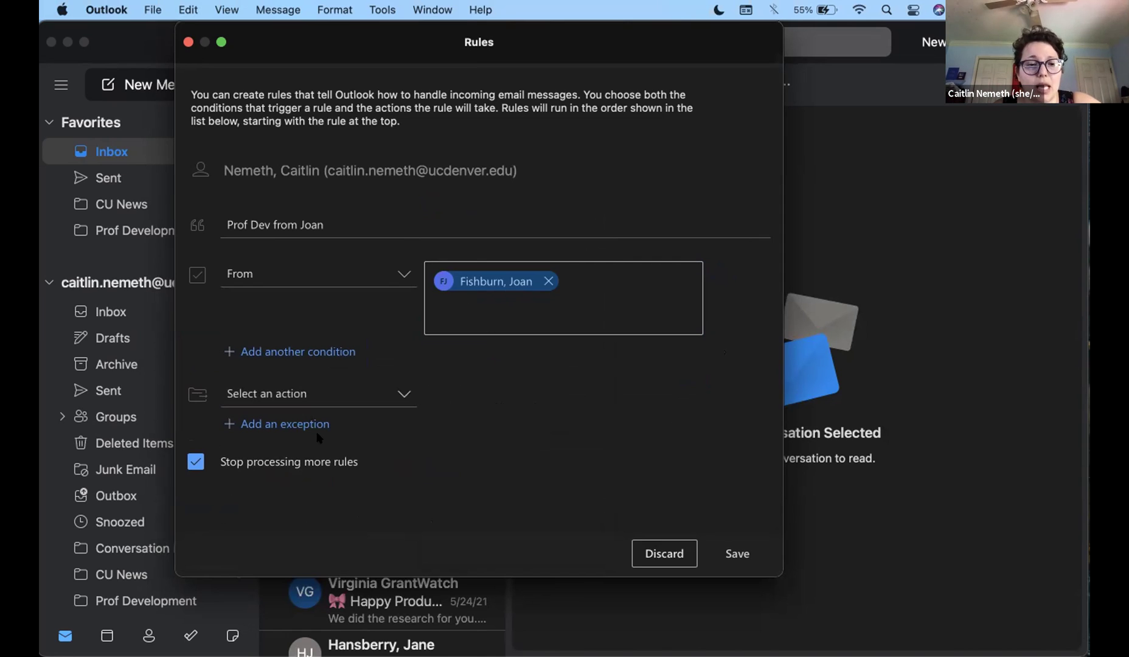
{"action": "left_click", "coordinate": [383, 395]}
{"action": "scroll", "coordinate": [577, 428], "scroll_direction": "down", "scroll_amount": 1}
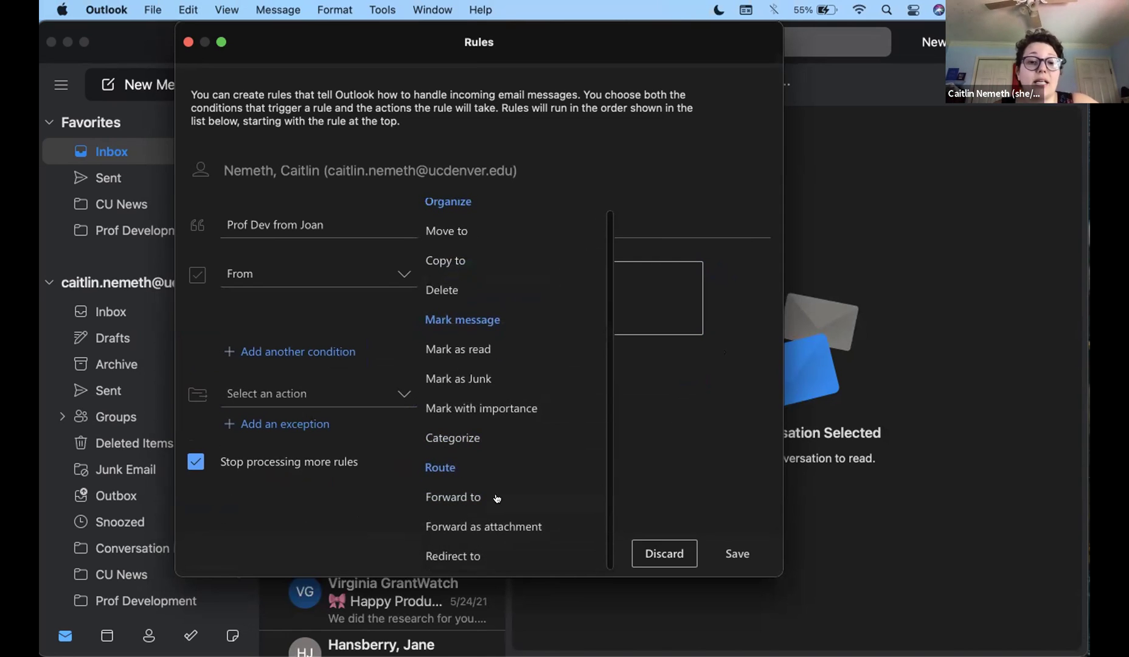
{"action": "scroll", "coordinate": [496, 503], "scroll_direction": "up", "scroll_amount": 1}
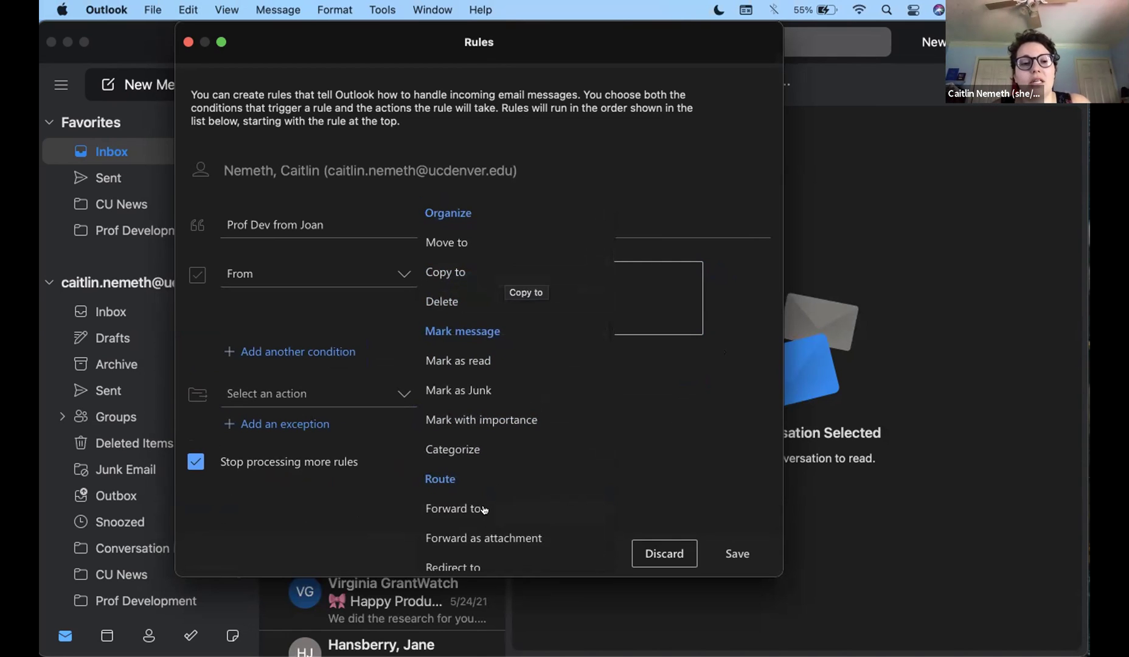
{"action": "scroll", "coordinate": [483, 510], "scroll_direction": "down", "scroll_amount": 1}
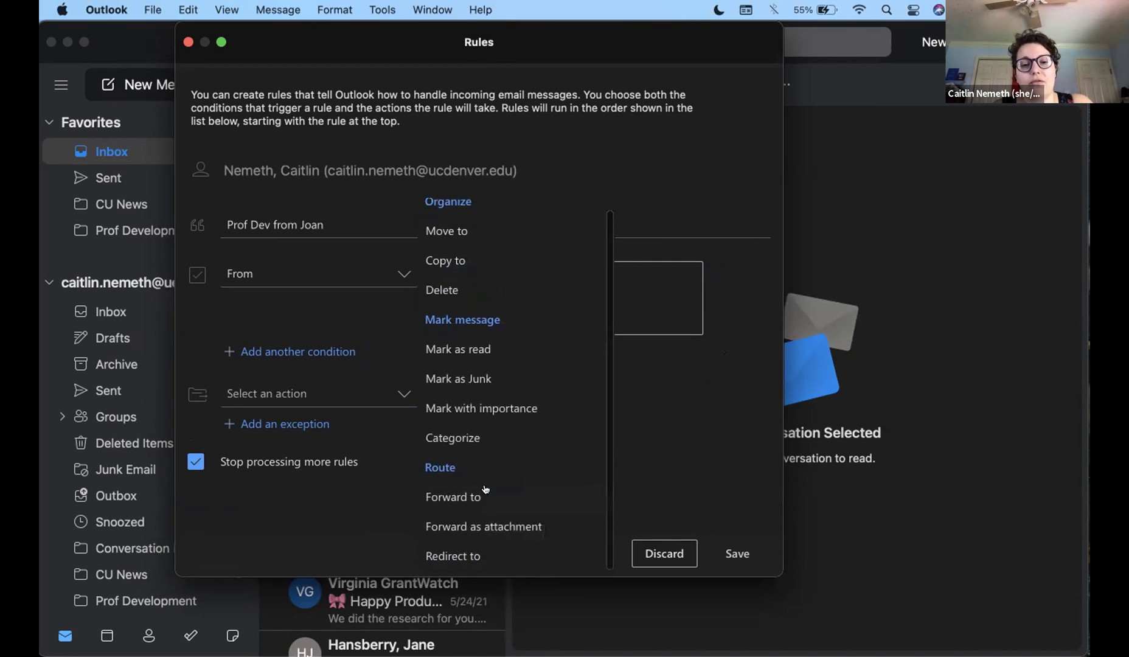
{"action": "scroll", "coordinate": [483, 496], "scroll_direction": "up", "scroll_amount": 1}
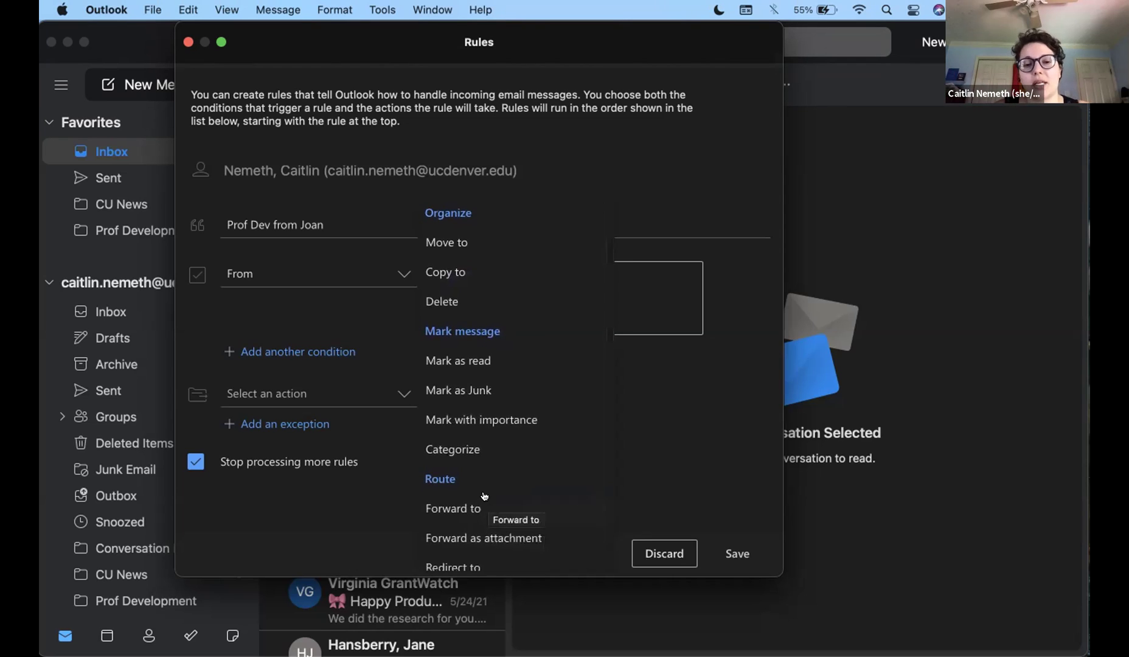
{"action": "left_click", "coordinate": [462, 243]}
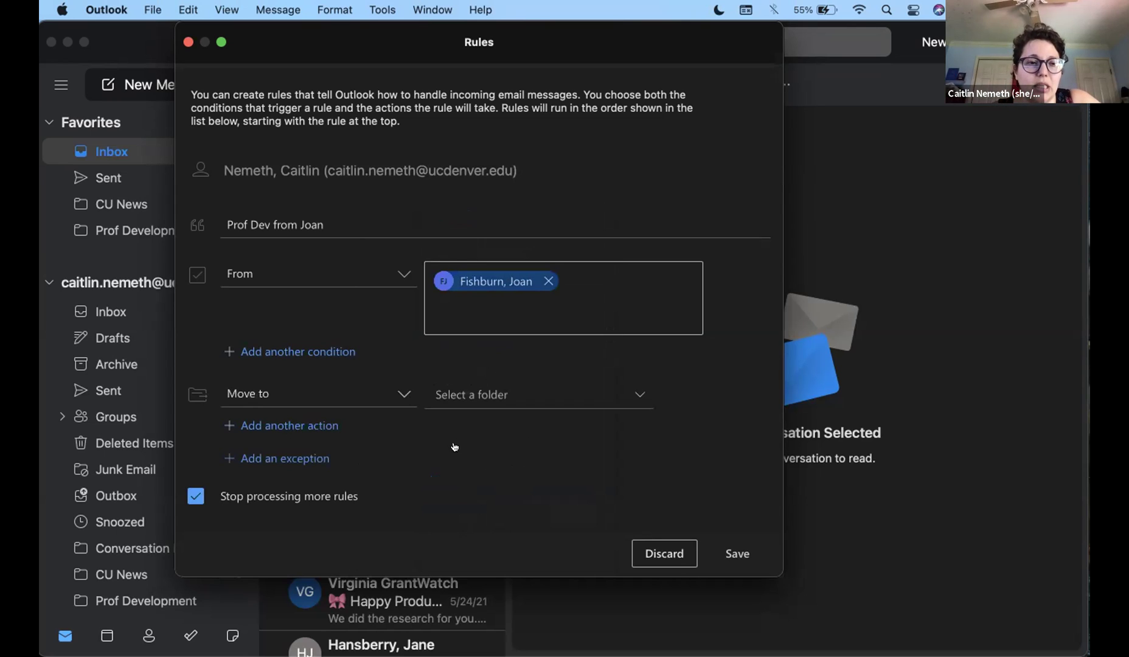
Set the rule's Move to destination folder to Prof Development.
{"action": "left_click", "coordinate": [471, 401]}
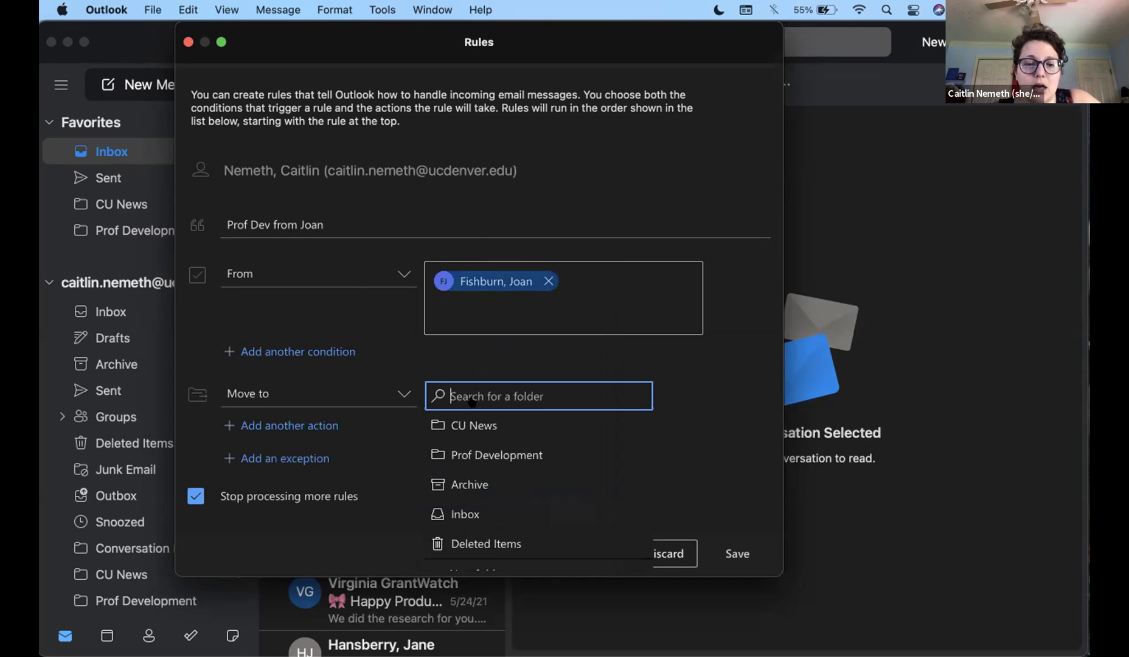
{"action": "left_click", "coordinate": [472, 456]}
{"action": "scroll", "coordinate": [501, 432], "scroll_direction": "down", "scroll_amount": 1}
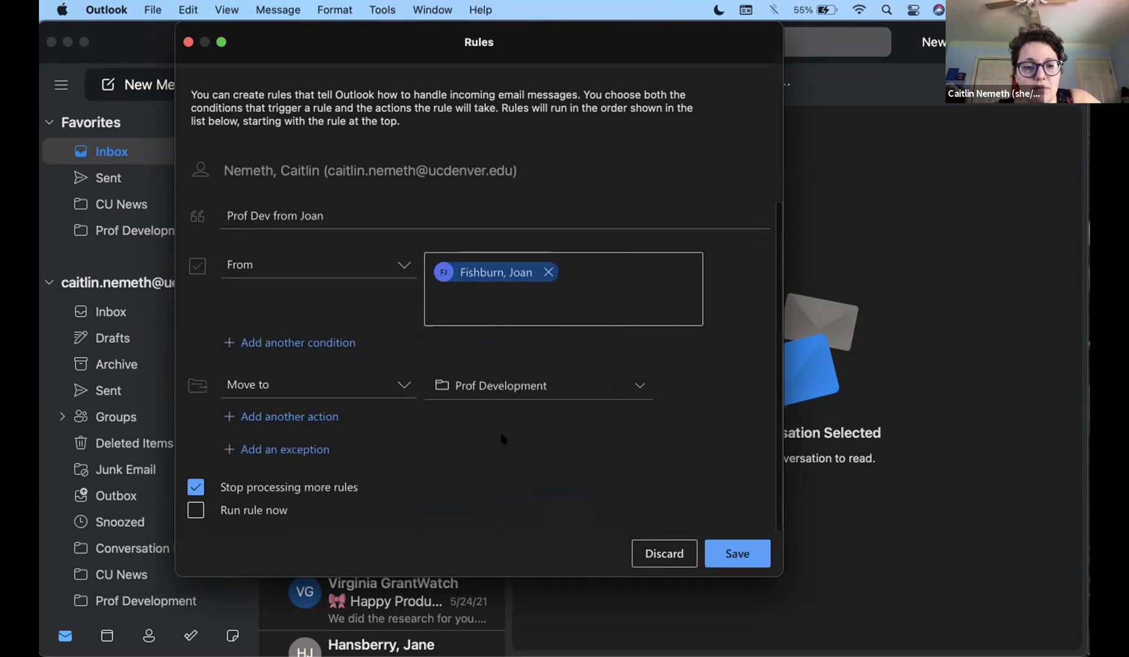
Add an exception to the rule and bring up its condition choices.
{"action": "left_click", "coordinate": [238, 447]}
{"action": "scroll", "coordinate": [238, 446], "scroll_direction": "down", "scroll_amount": 3}
{"action": "left_click", "coordinate": [404, 440]}
{"action": "left_click", "coordinate": [406, 442]}
{"action": "left_click", "coordinate": [382, 438]}
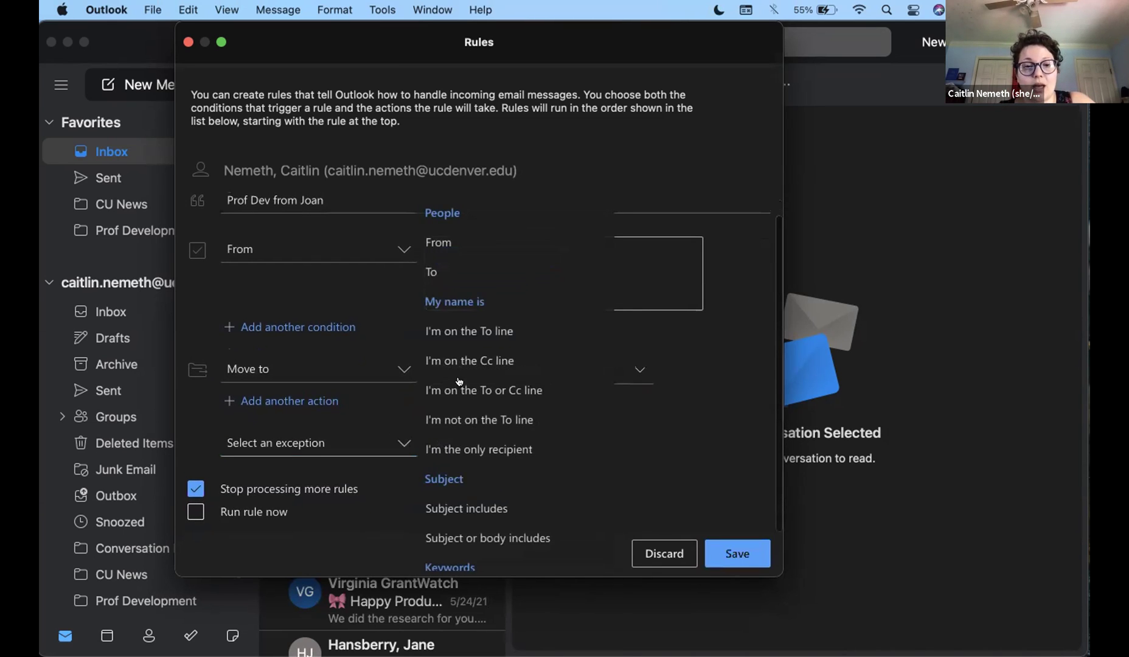
Except mail where I'm the only recipient, tick Run rule now, and save the rule.
{"action": "scroll", "coordinate": [496, 498], "scroll_direction": "down", "scroll_amount": 1}
{"action": "left_click", "coordinate": [509, 424]}
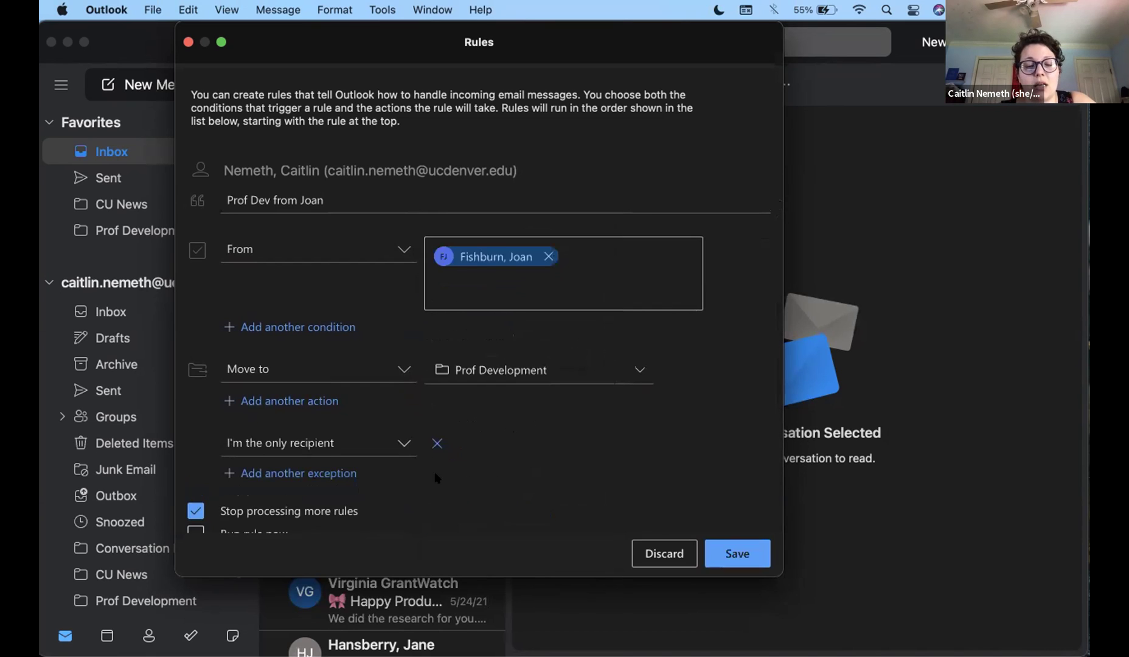
{"action": "scroll", "coordinate": [595, 459], "scroll_direction": "down", "scroll_amount": 1}
{"action": "scroll", "coordinate": [468, 506], "scroll_direction": "up", "scroll_amount": 2}
{"action": "scroll", "coordinate": [467, 506], "scroll_direction": "down", "scroll_amount": 2}
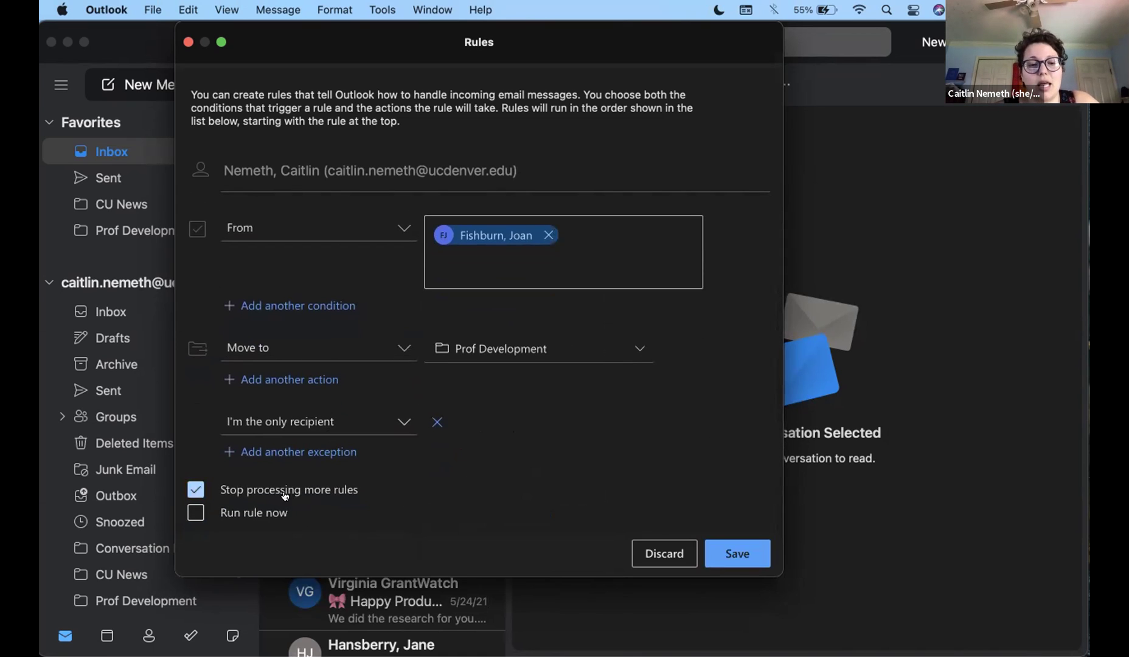
{"action": "left_click", "coordinate": [195, 512]}
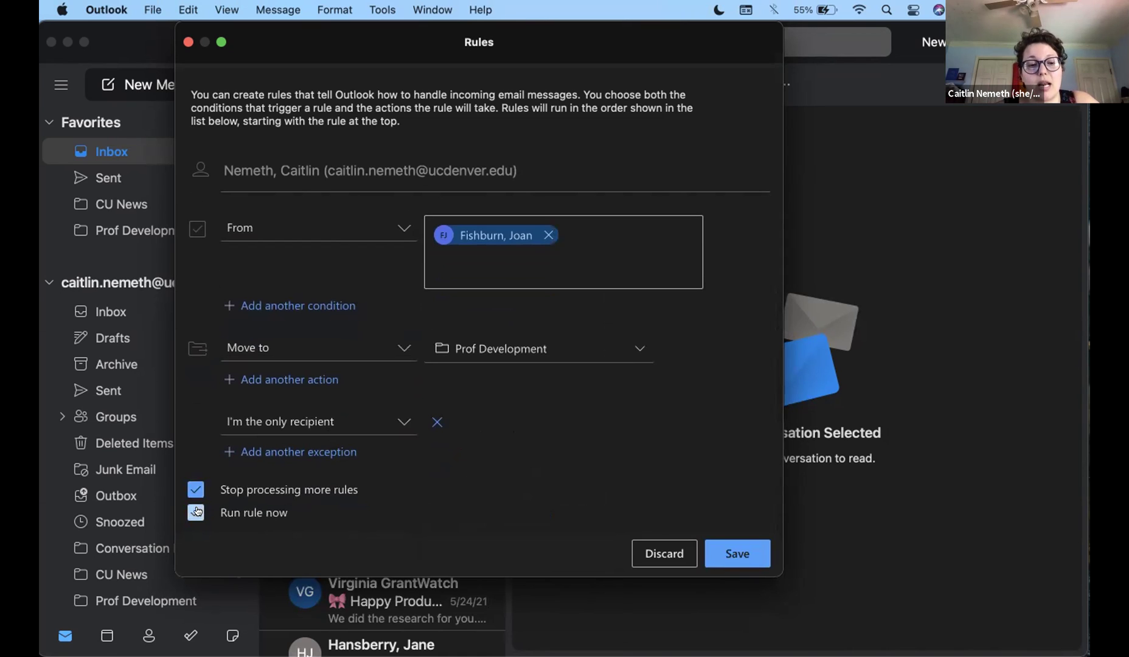
{"action": "left_click", "coordinate": [733, 549]}
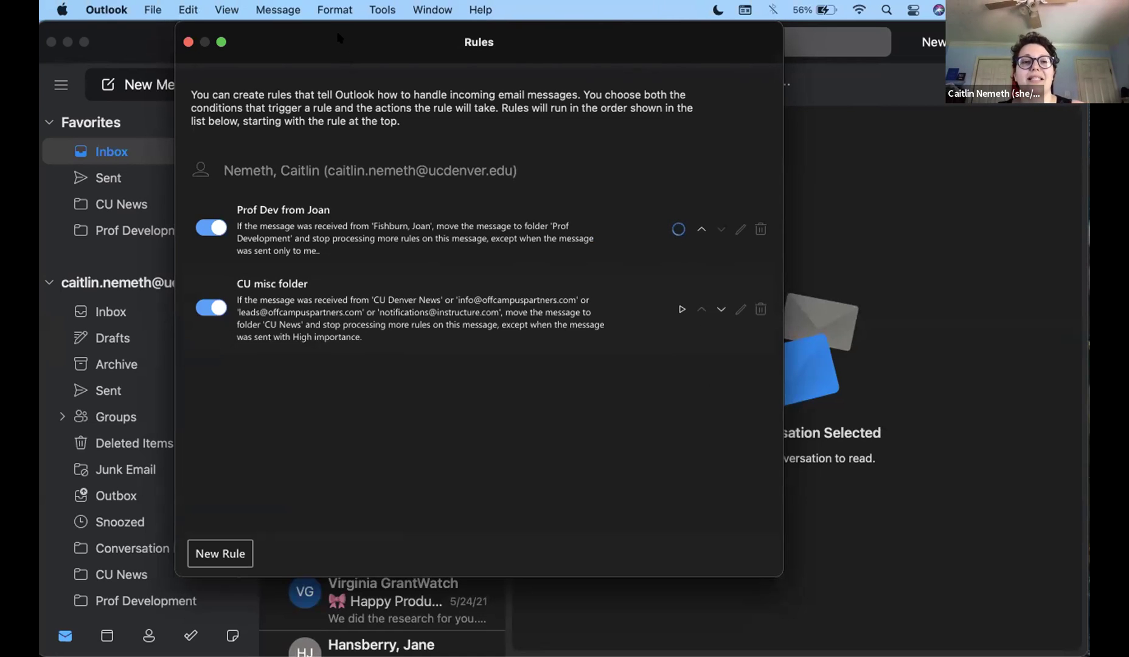
Close the Rules window to get back to the Focused Inbox.
{"action": "left_click_drag", "start_coordinate": [337, 38], "coordinate": [235, 39]}
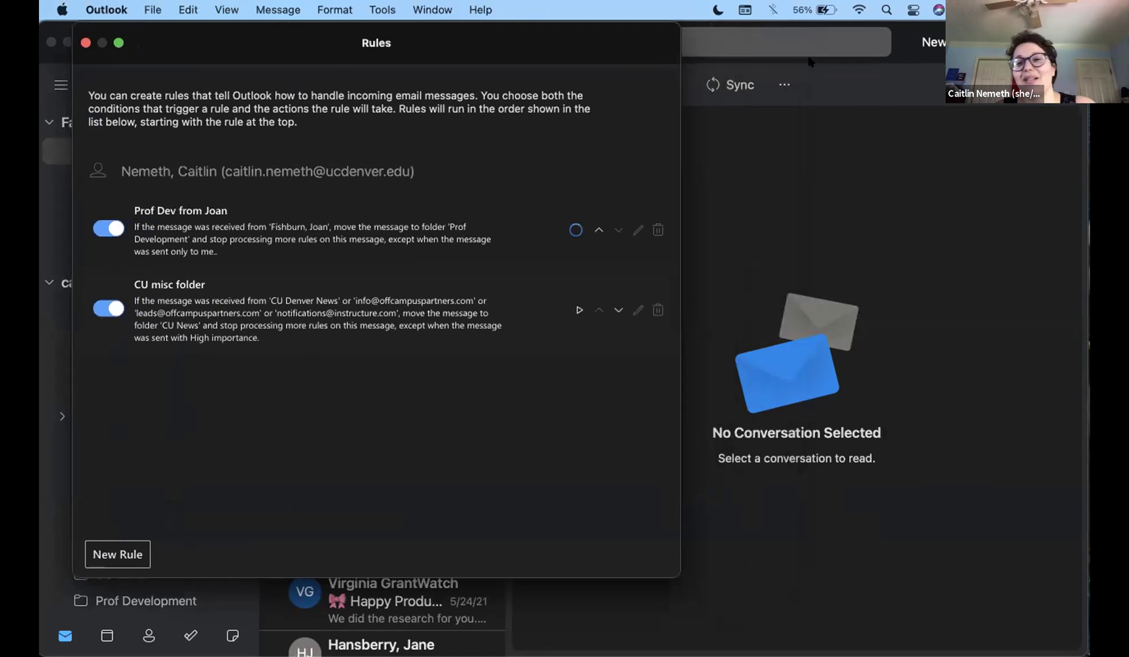
{"action": "left_click", "coordinate": [901, 32]}
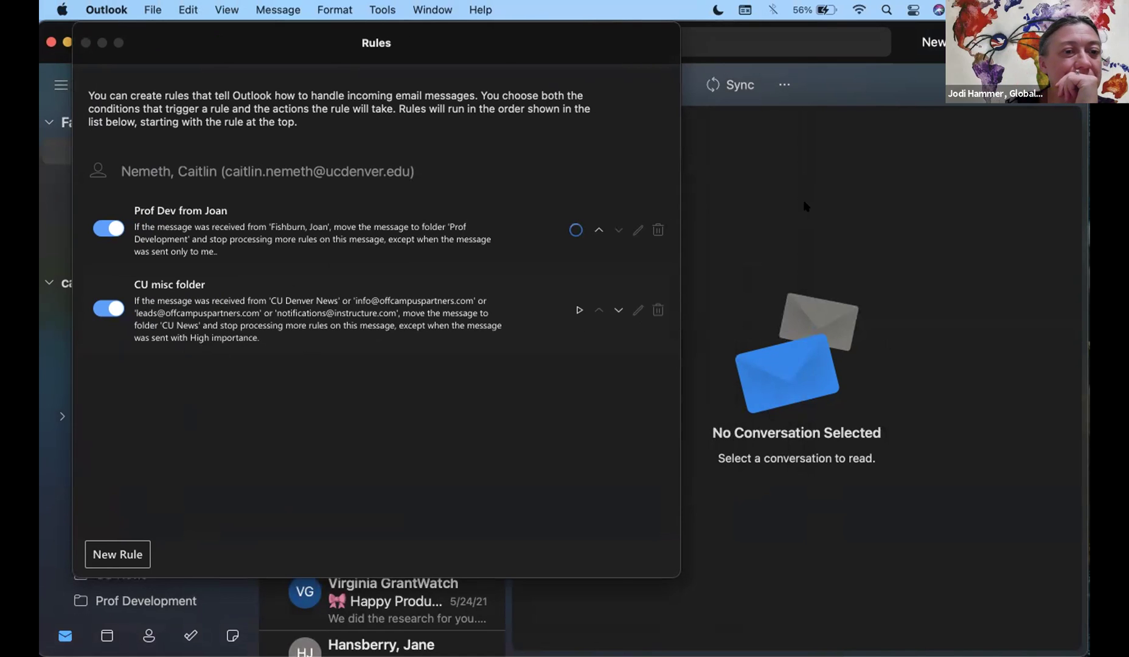
{"action": "left_click_drag", "start_coordinate": [140, 37], "coordinate": [183, 75]}
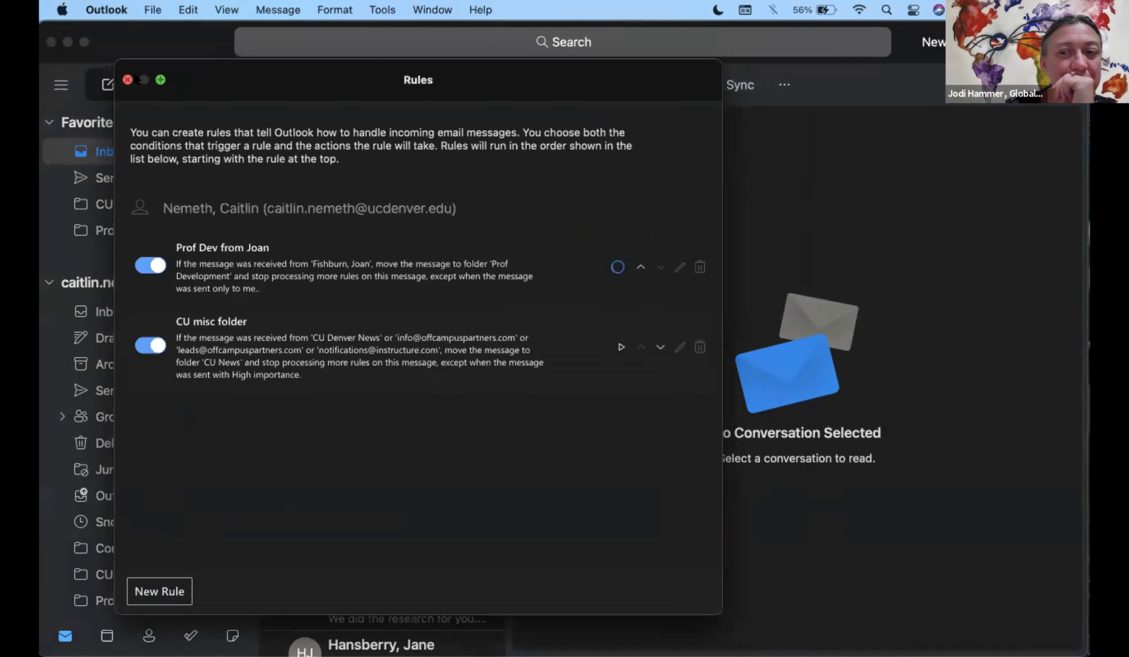
{"action": "left_click", "coordinate": [128, 80]}
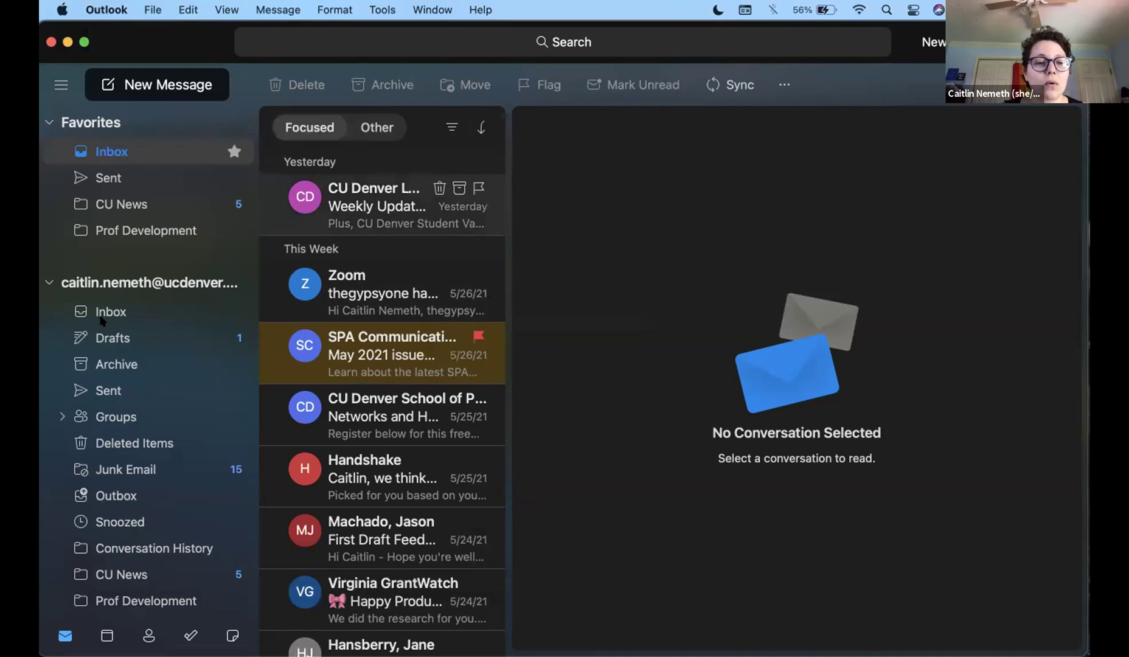
{"action": "left_click", "coordinate": [153, 7]}
Uncheck Show Message Previews in the View menu.
{"action": "mouse_move", "coordinate": [226, 9]}
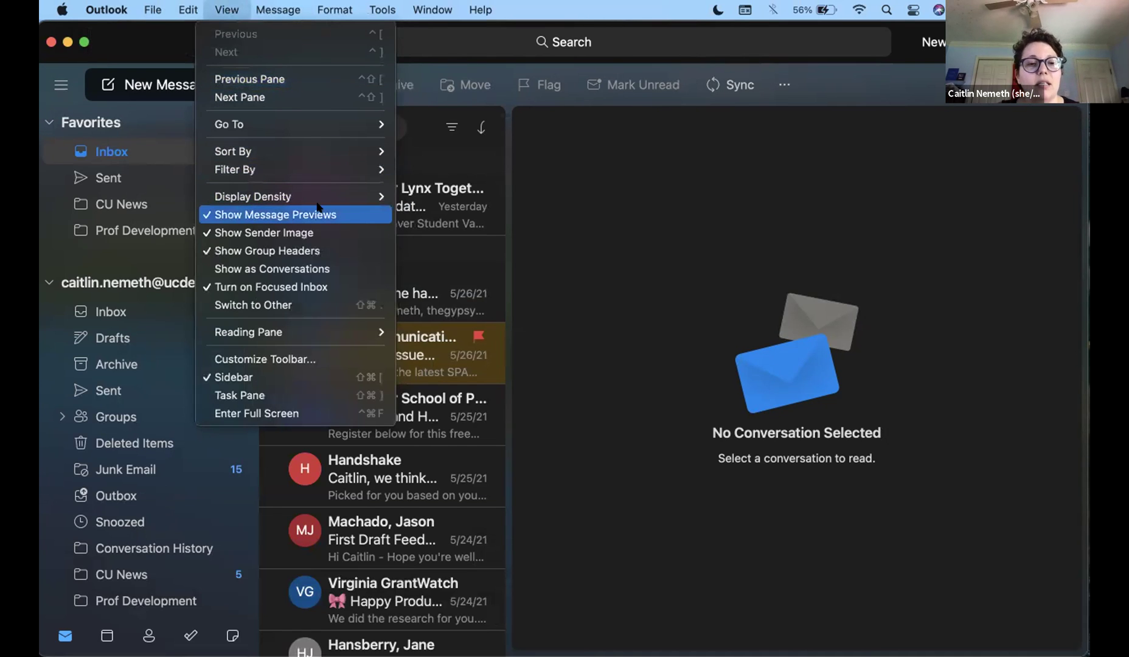
{"action": "left_click", "coordinate": [277, 214]}
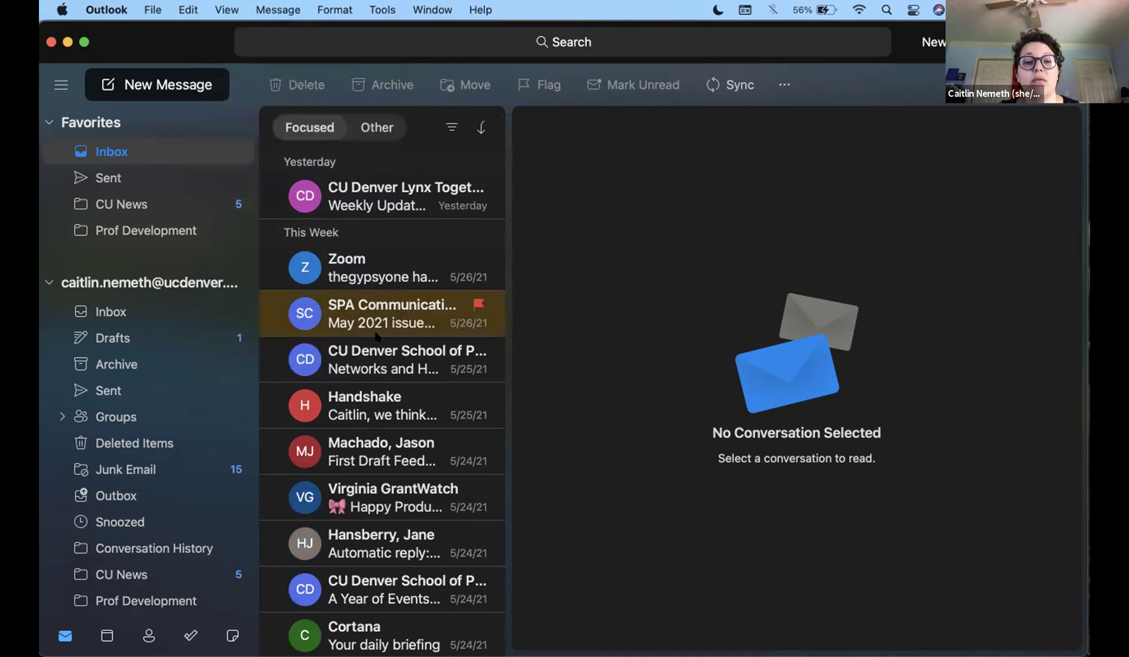
{"action": "scroll", "coordinate": [378, 335], "scroll_direction": "down", "scroll_amount": 4}
{"action": "scroll", "coordinate": [377, 336], "scroll_direction": "up", "scroll_amount": 4}
Show messages as conversations and expand the Reference? conversation to read its reply.
{"action": "left_click", "coordinate": [226, 10]}
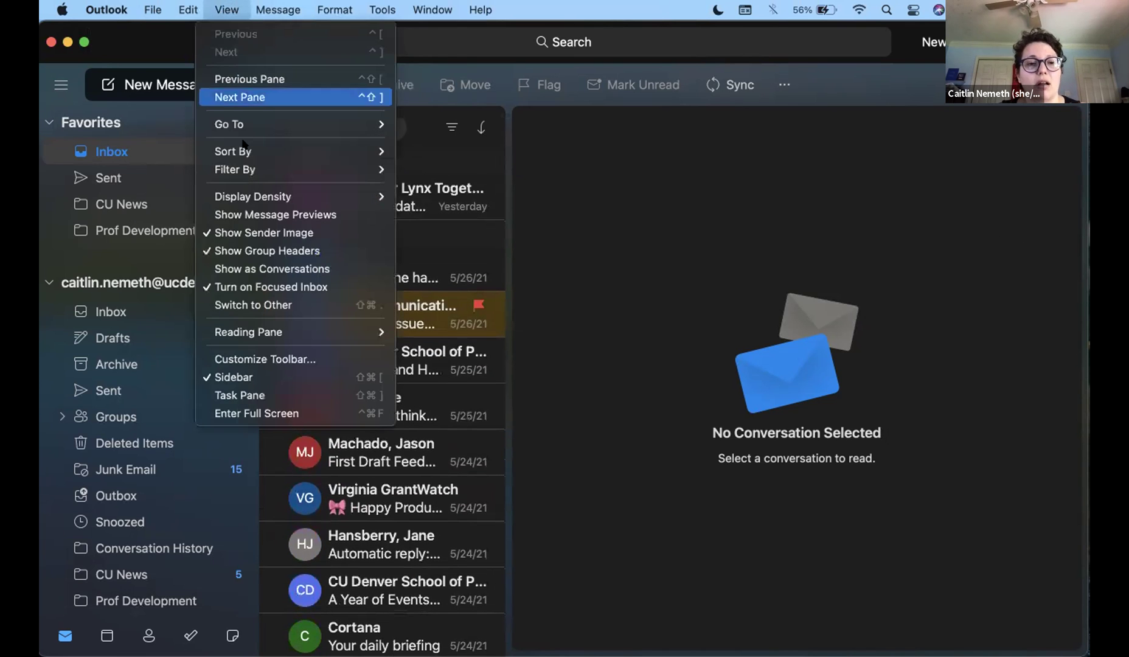
{"action": "left_click", "coordinate": [242, 274]}
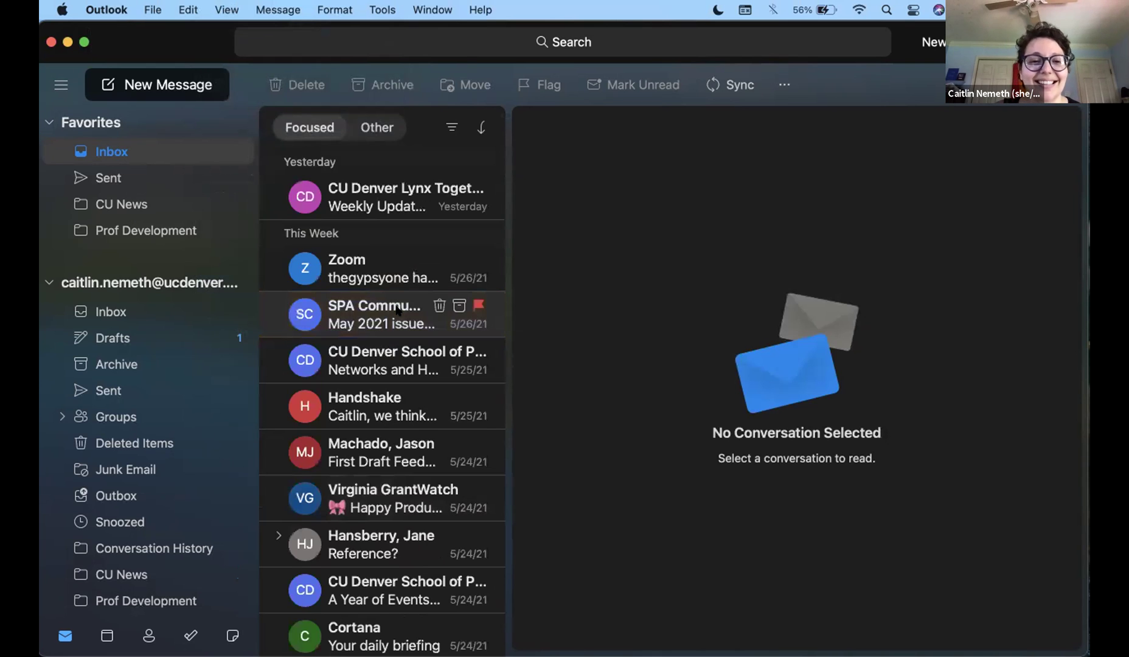
{"action": "scroll", "coordinate": [396, 311], "scroll_direction": "down", "scroll_amount": 5}
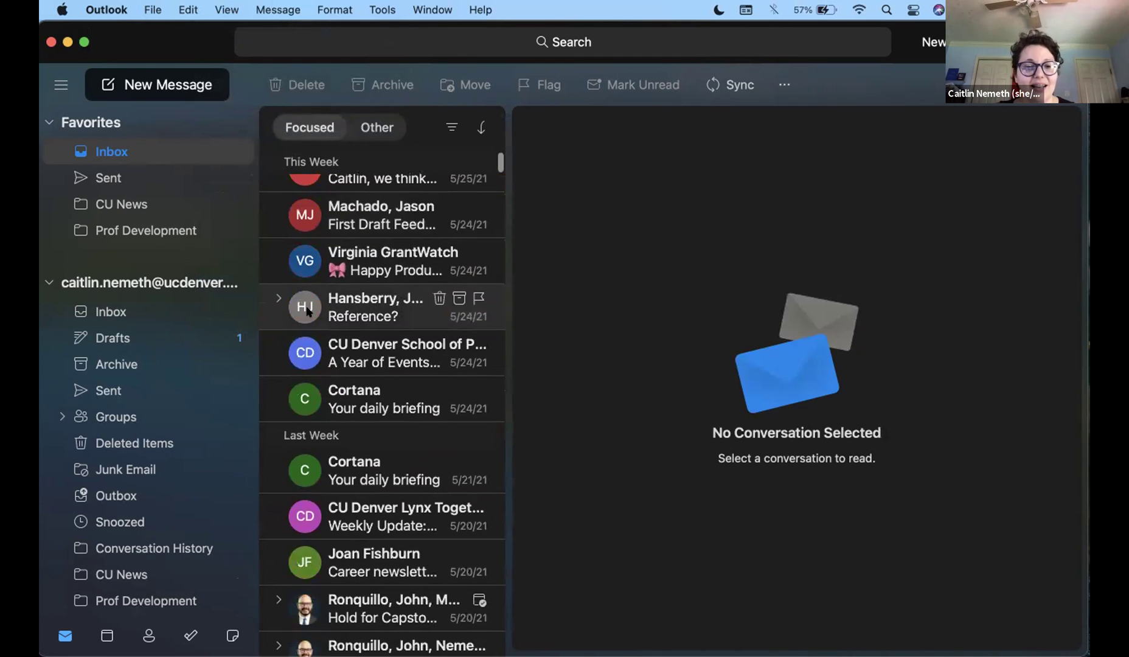
{"action": "left_click", "coordinate": [388, 294]}
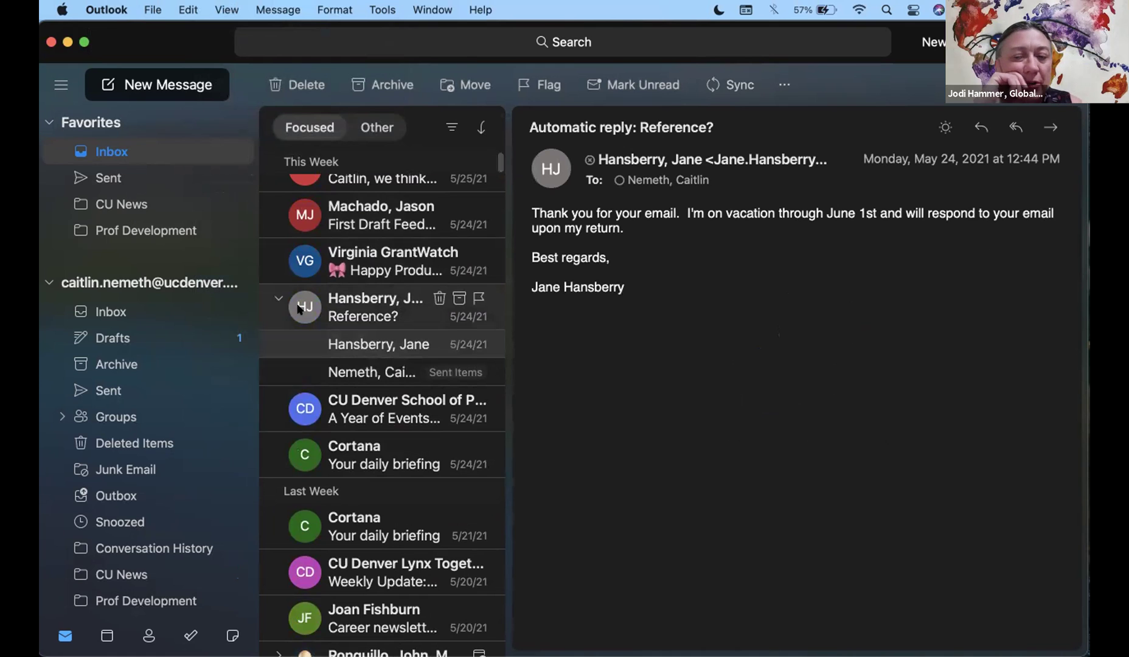
Read the vacation reply in Reference?, then collapse that conversation back to one row.
{"action": "scroll", "coordinate": [298, 309], "scroll_direction": "up", "scroll_amount": 5}
{"action": "scroll", "coordinate": [298, 308], "scroll_direction": "down", "scroll_amount": 5}
{"action": "scroll", "coordinate": [298, 309], "scroll_direction": "up", "scroll_amount": 2}
{"action": "scroll", "coordinate": [298, 309], "scroll_direction": "up", "scroll_amount": 1}
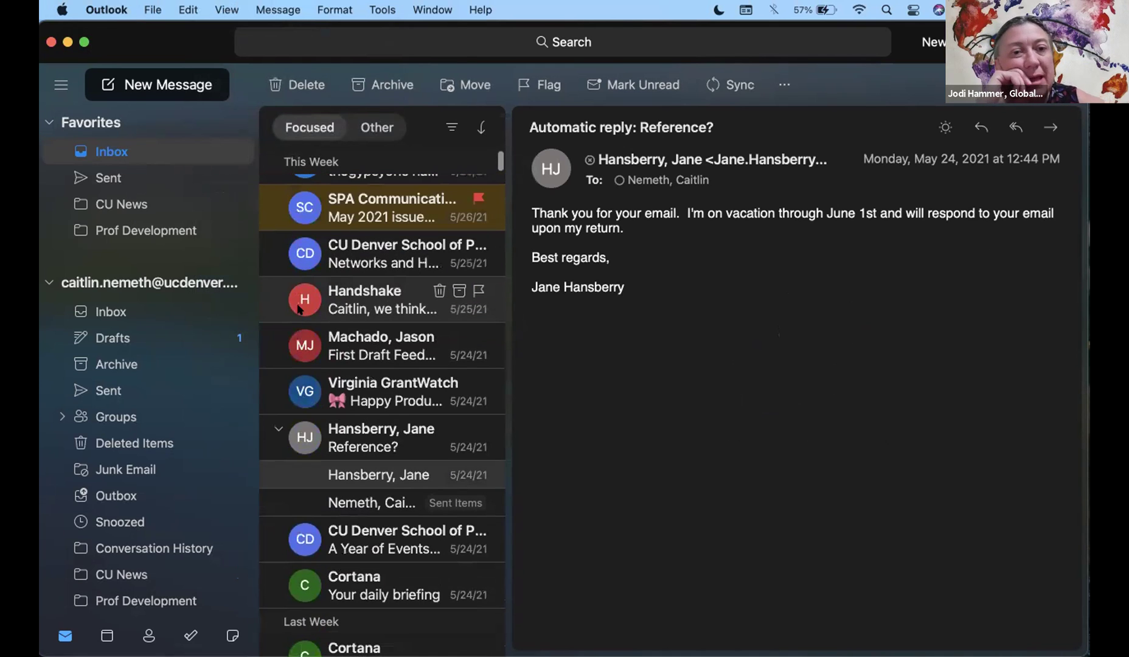
{"action": "scroll", "coordinate": [298, 309], "scroll_direction": "up", "scroll_amount": 2}
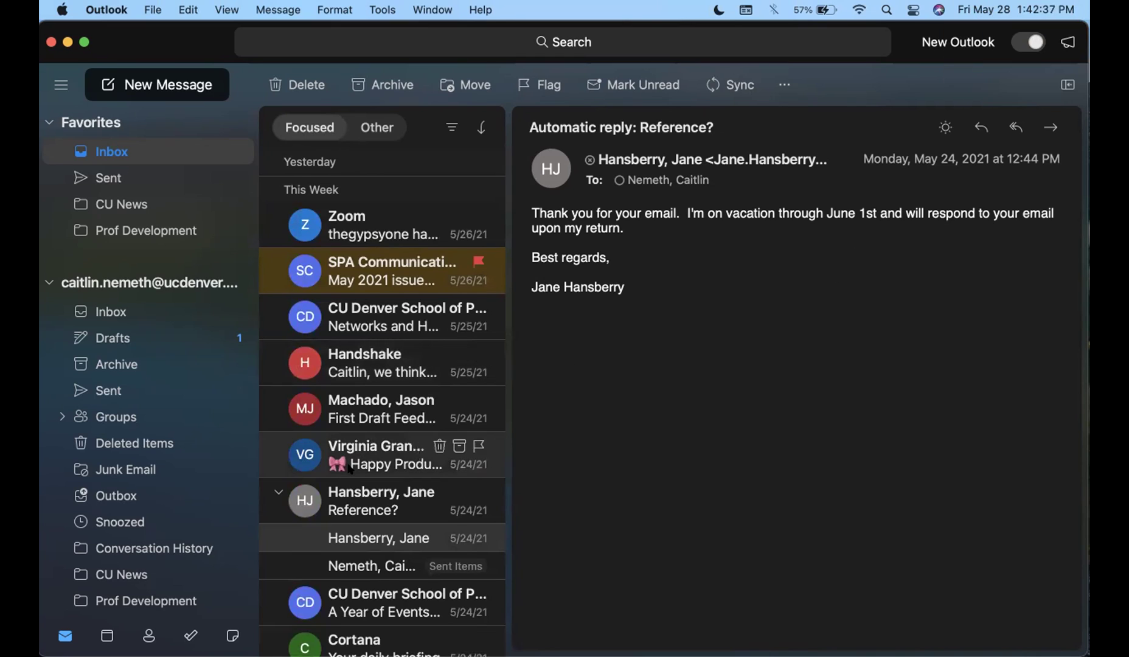
{"action": "scroll", "coordinate": [349, 470], "scroll_direction": "down", "scroll_amount": 1}
{"action": "scroll", "coordinate": [359, 468], "scroll_direction": "down", "scroll_amount": 6}
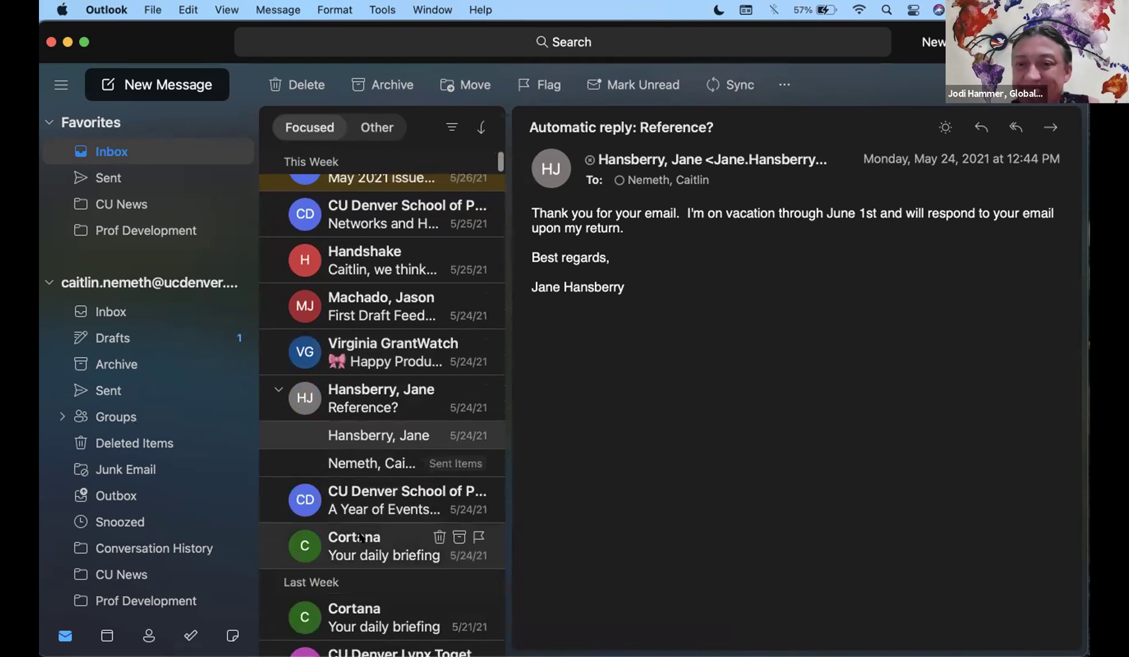
{"action": "scroll", "coordinate": [371, 429], "scroll_direction": "down", "scroll_amount": 2}
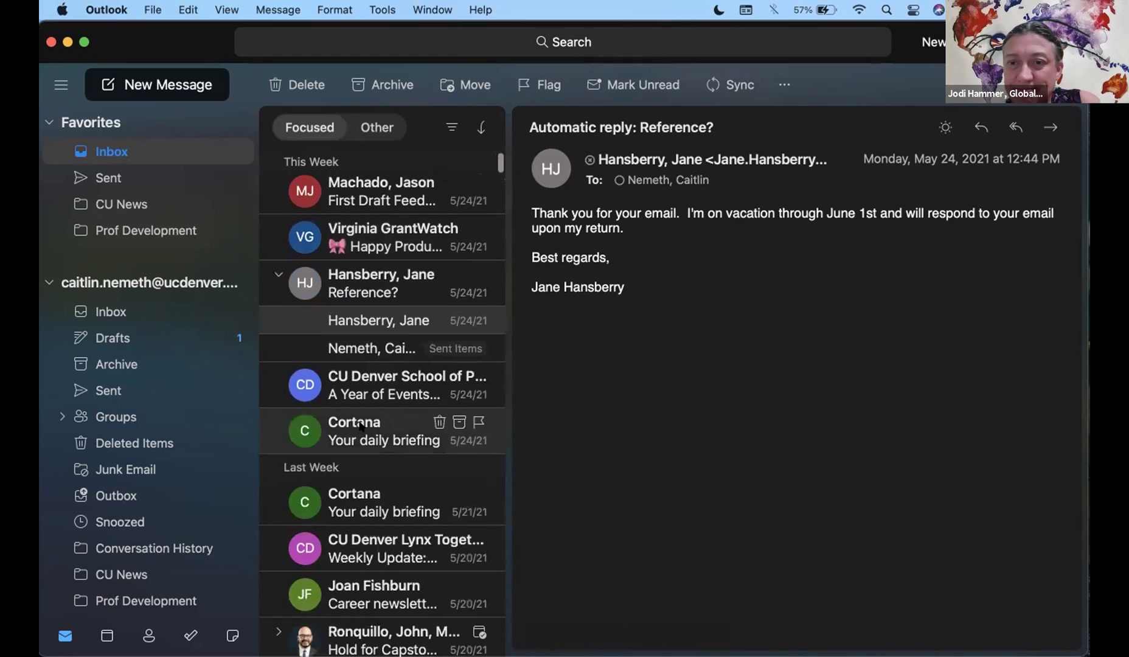
{"action": "left_click", "coordinate": [278, 275]}
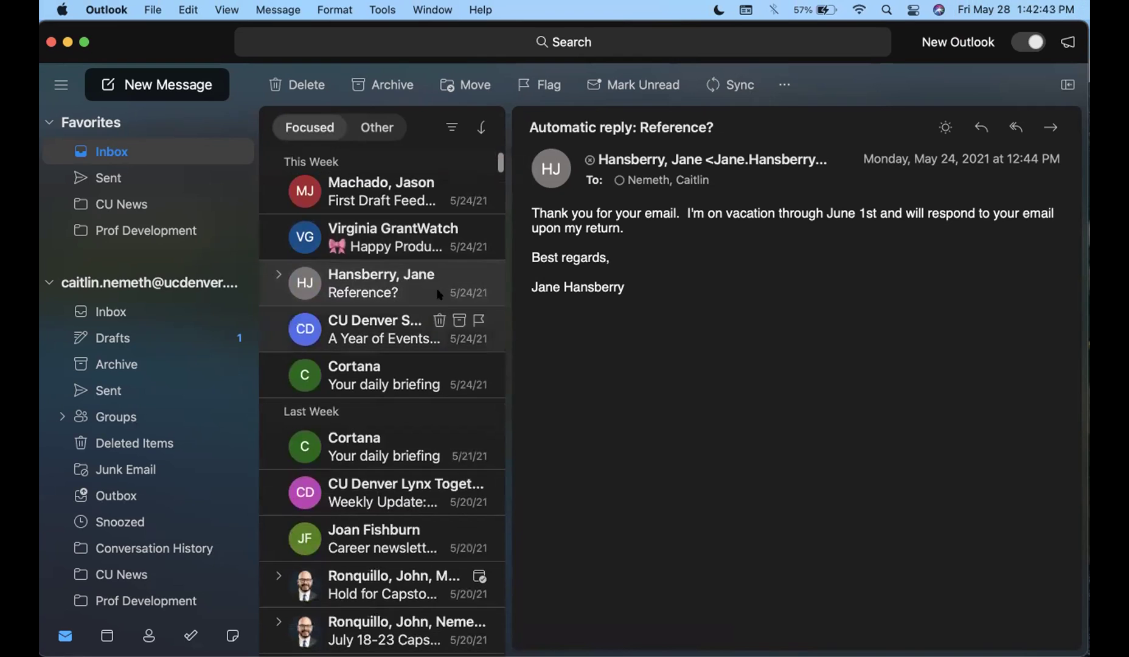
{"action": "left_click", "coordinate": [226, 9]}
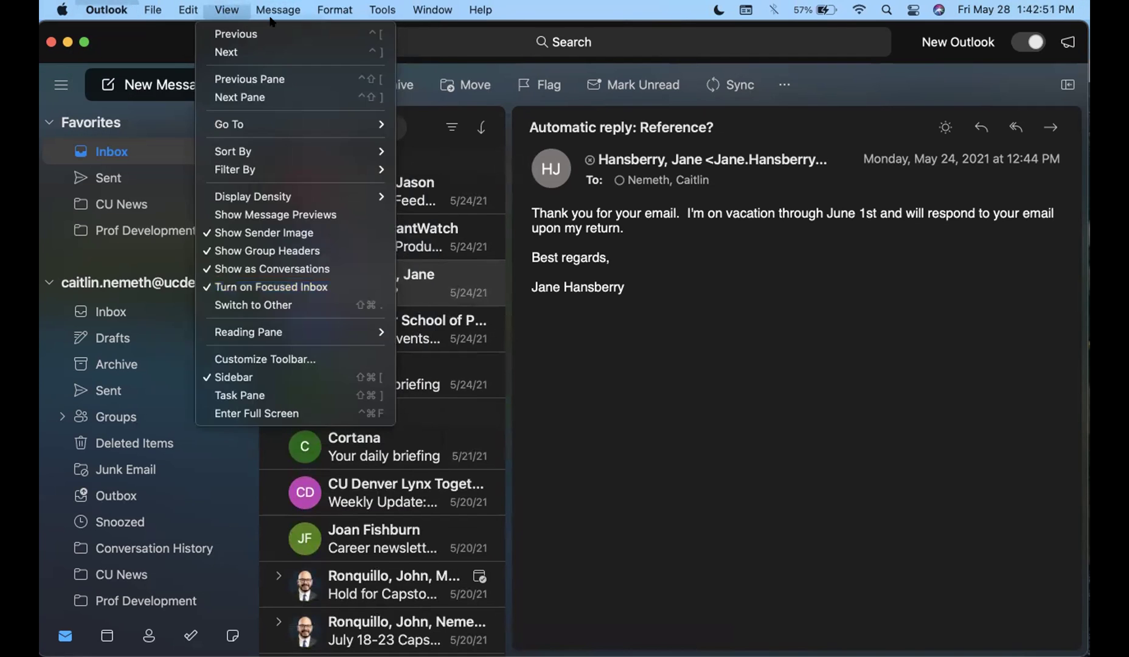
Read the accepted meeting response in Hold for Capstone Presentation, then collapse that thread.
{"action": "left_click", "coordinate": [115, 30]}
{"action": "mouse_move", "coordinate": [331, 283]}
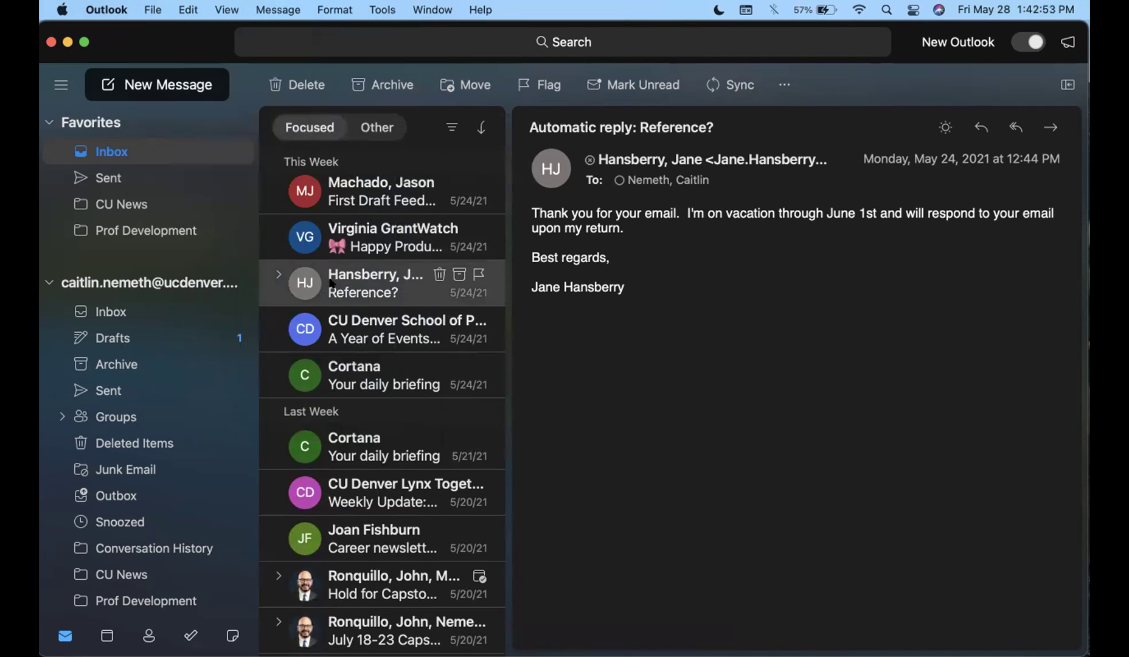
{"action": "scroll", "coordinate": [332, 283], "scroll_direction": "down", "scroll_amount": 3}
{"action": "scroll", "coordinate": [317, 316], "scroll_direction": "up", "scroll_amount": 8}
{"action": "scroll", "coordinate": [292, 349], "scroll_direction": "down", "scroll_amount": 10}
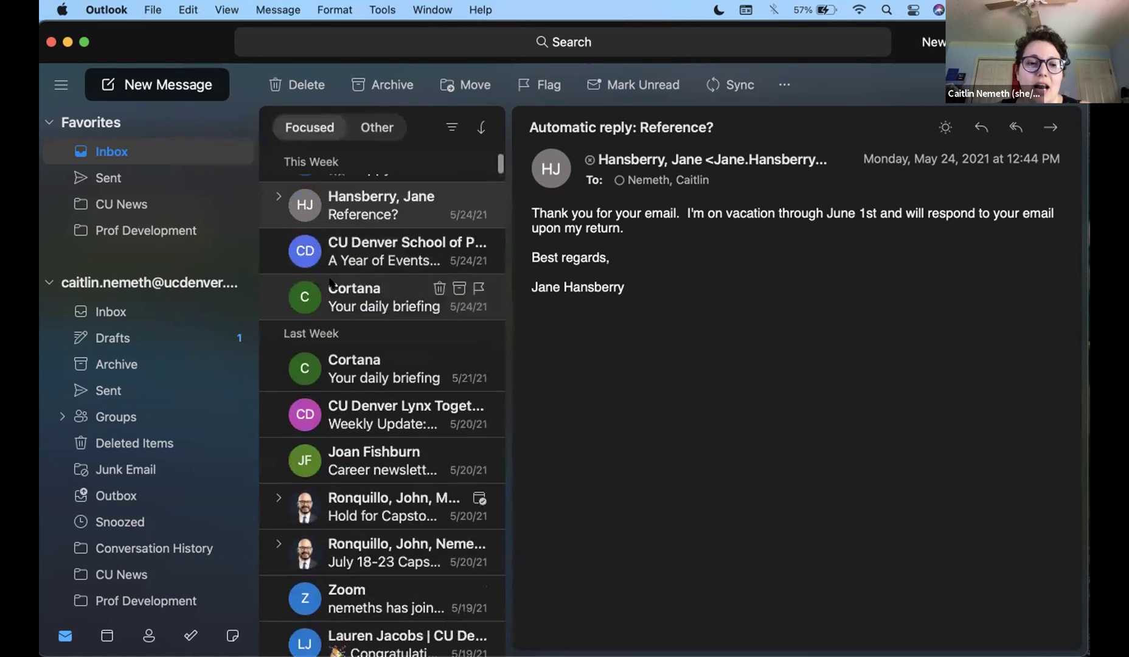
{"action": "scroll", "coordinate": [270, 346], "scroll_direction": "down", "scroll_amount": 2}
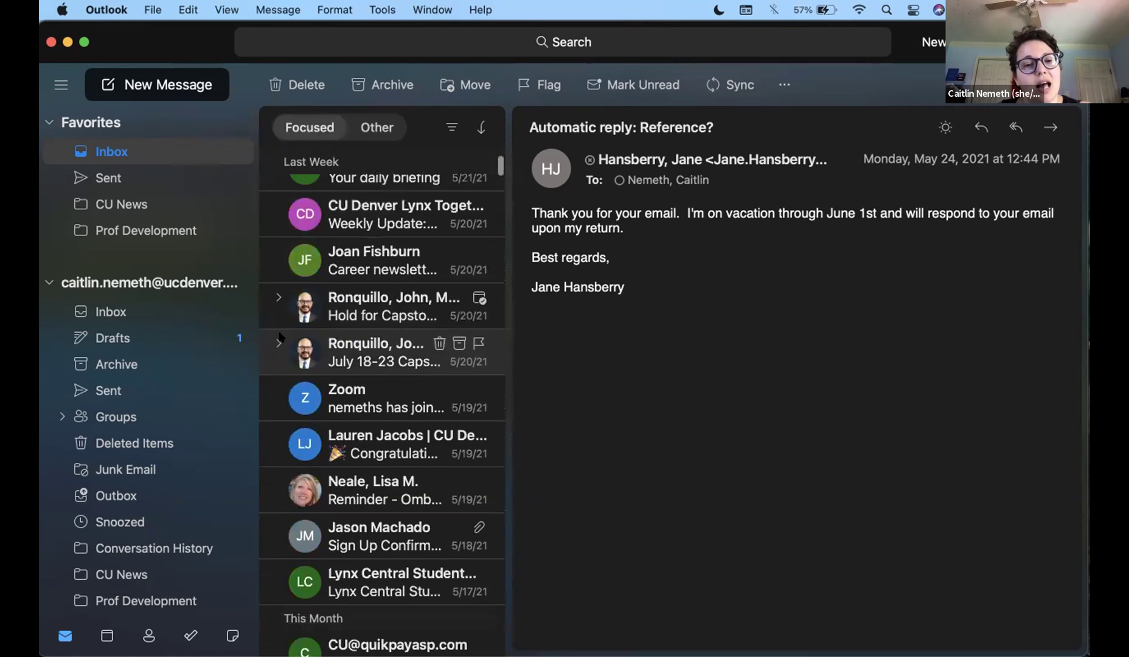
{"action": "left_click", "coordinate": [270, 298]}
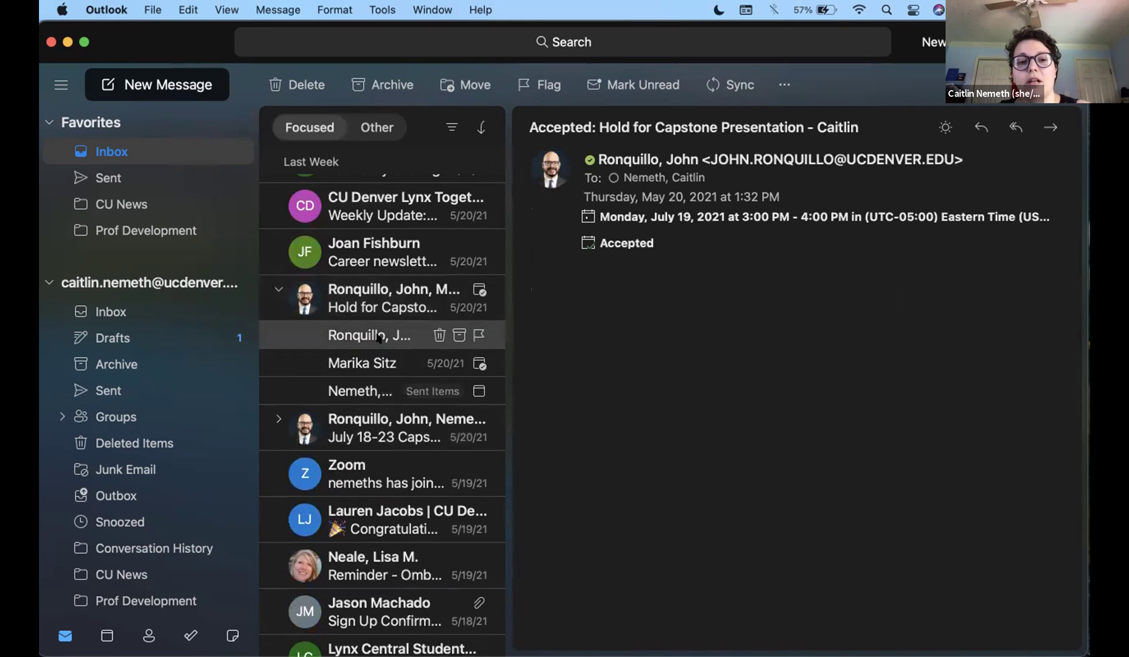
{"action": "left_click", "coordinate": [344, 298]}
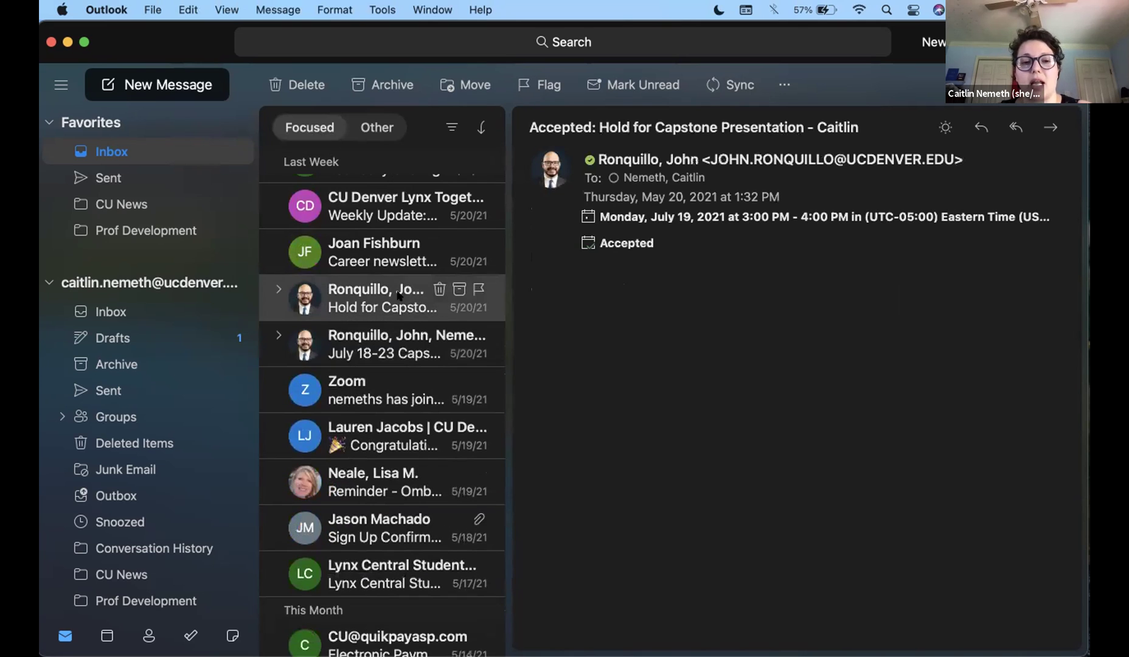
{"action": "scroll", "coordinate": [399, 295], "scroll_direction": "up", "scroll_amount": 5}
{"action": "scroll", "coordinate": [398, 295], "scroll_direction": "up", "scroll_amount": 5}
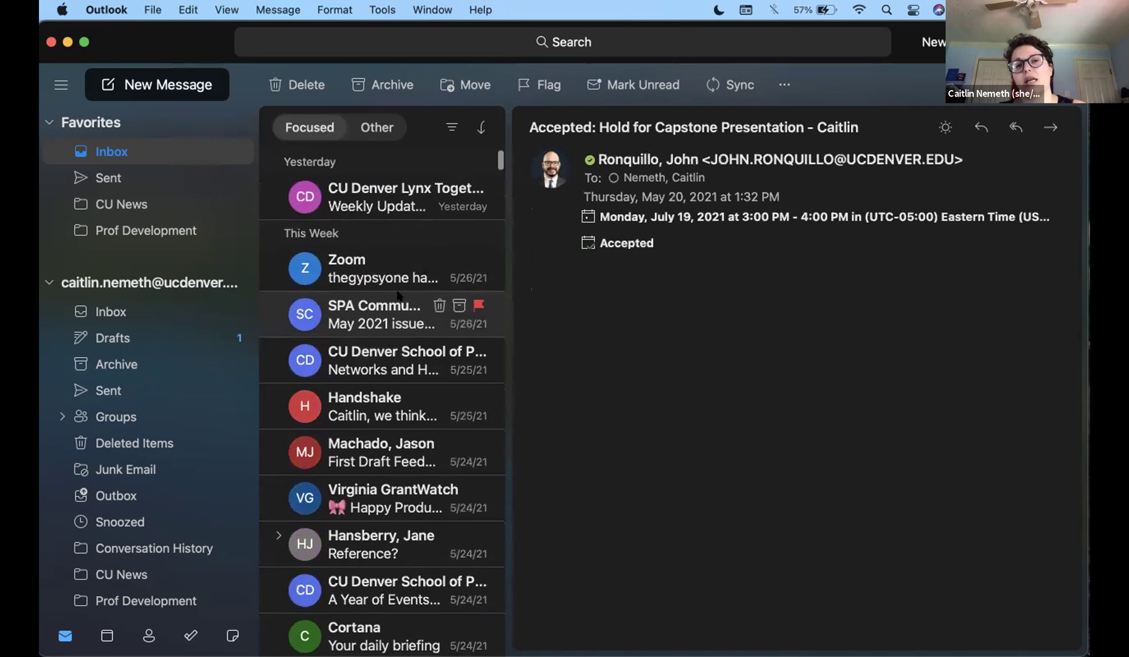